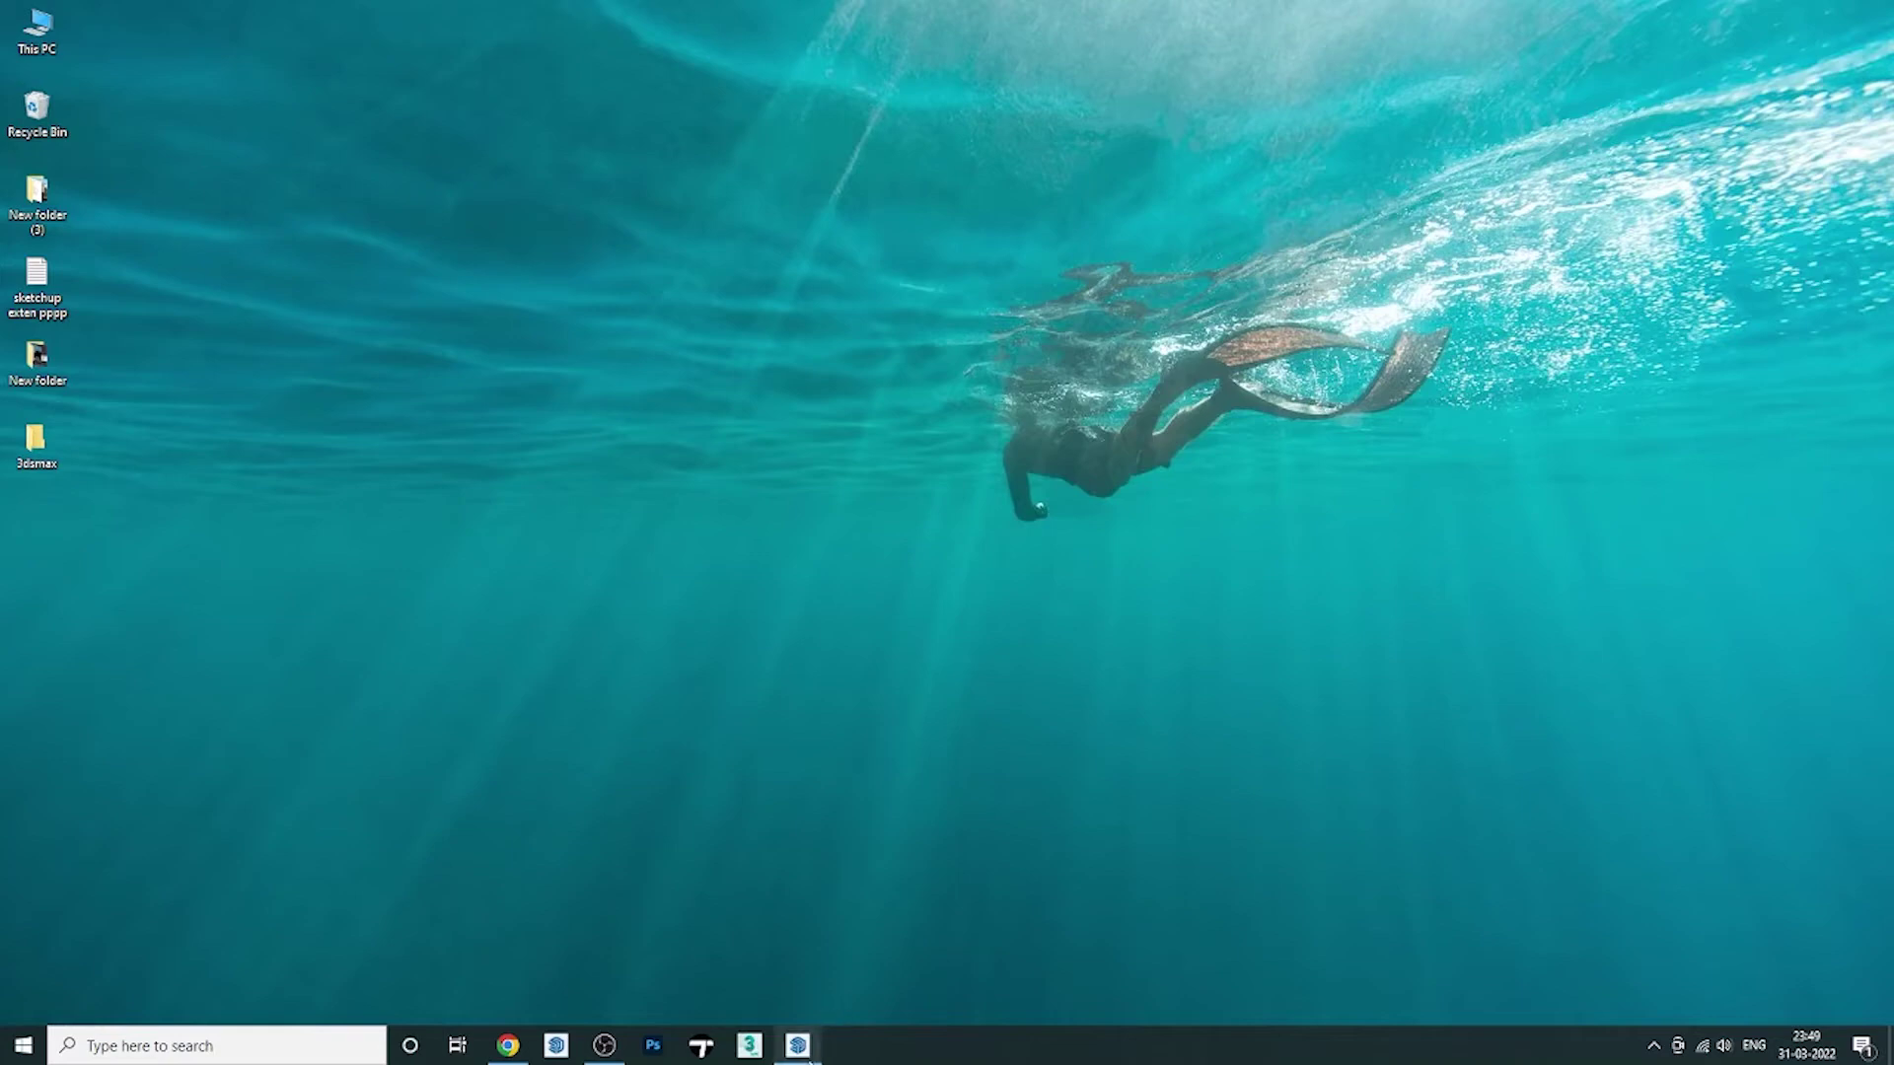
Open the modern house model's Model Info at the Statistics page.
{"action": "left_click", "coordinate": [809, 1060]}
{"action": "left_click", "coordinate": [264, 33]}
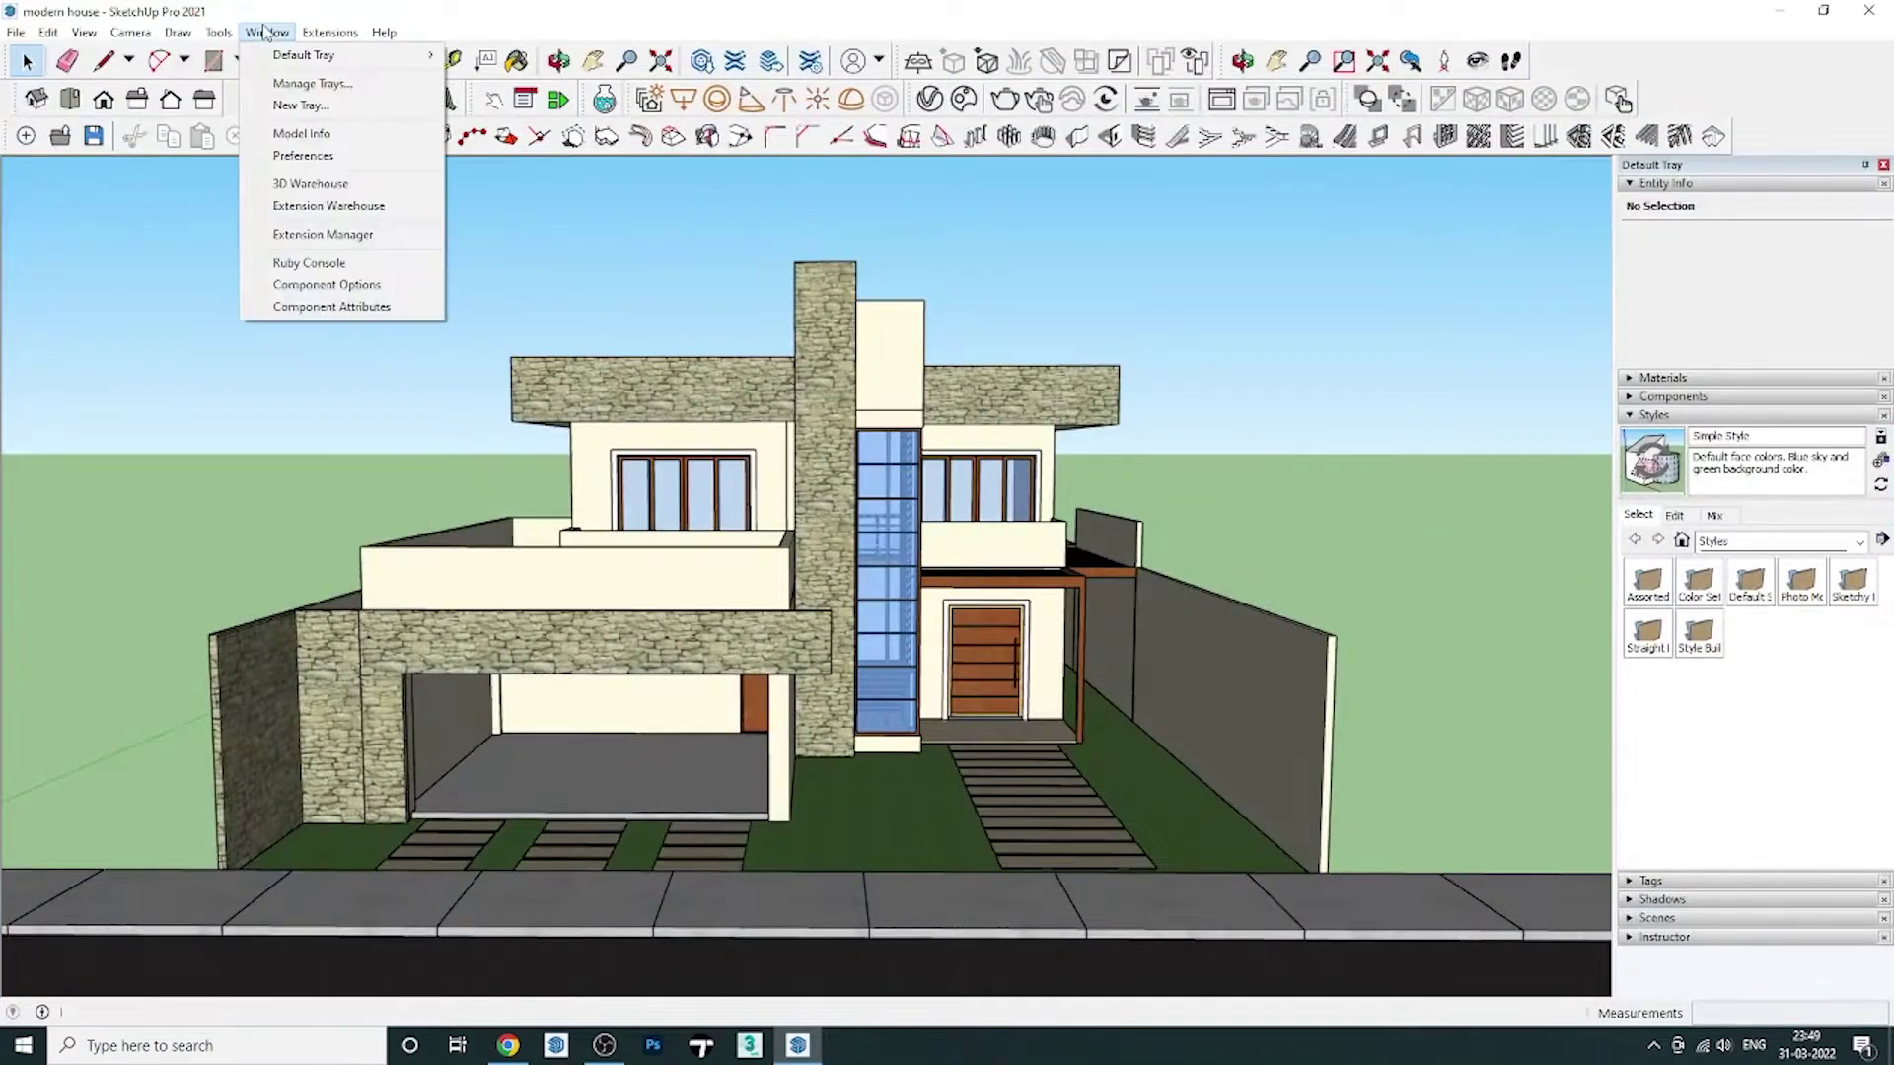
{"action": "left_click", "coordinate": [301, 133]}
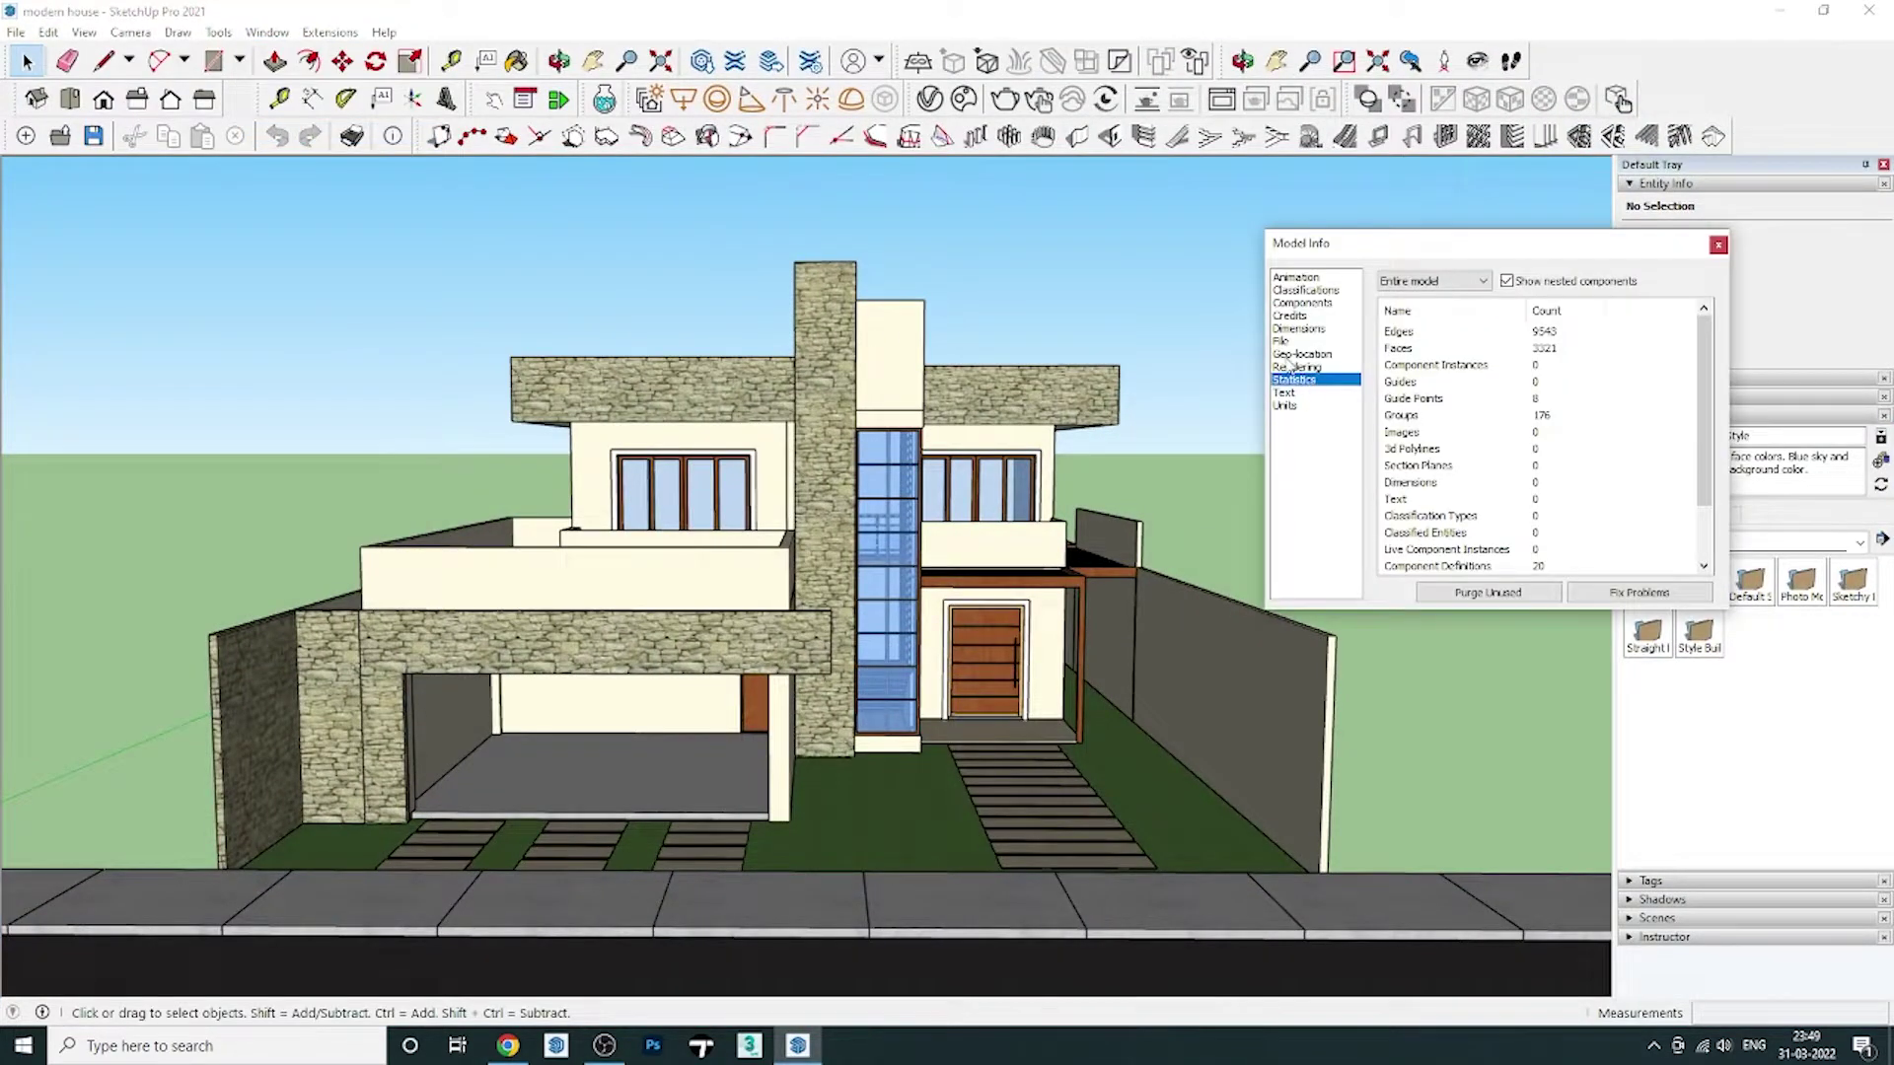
{"action": "left_click", "coordinate": [1282, 341]}
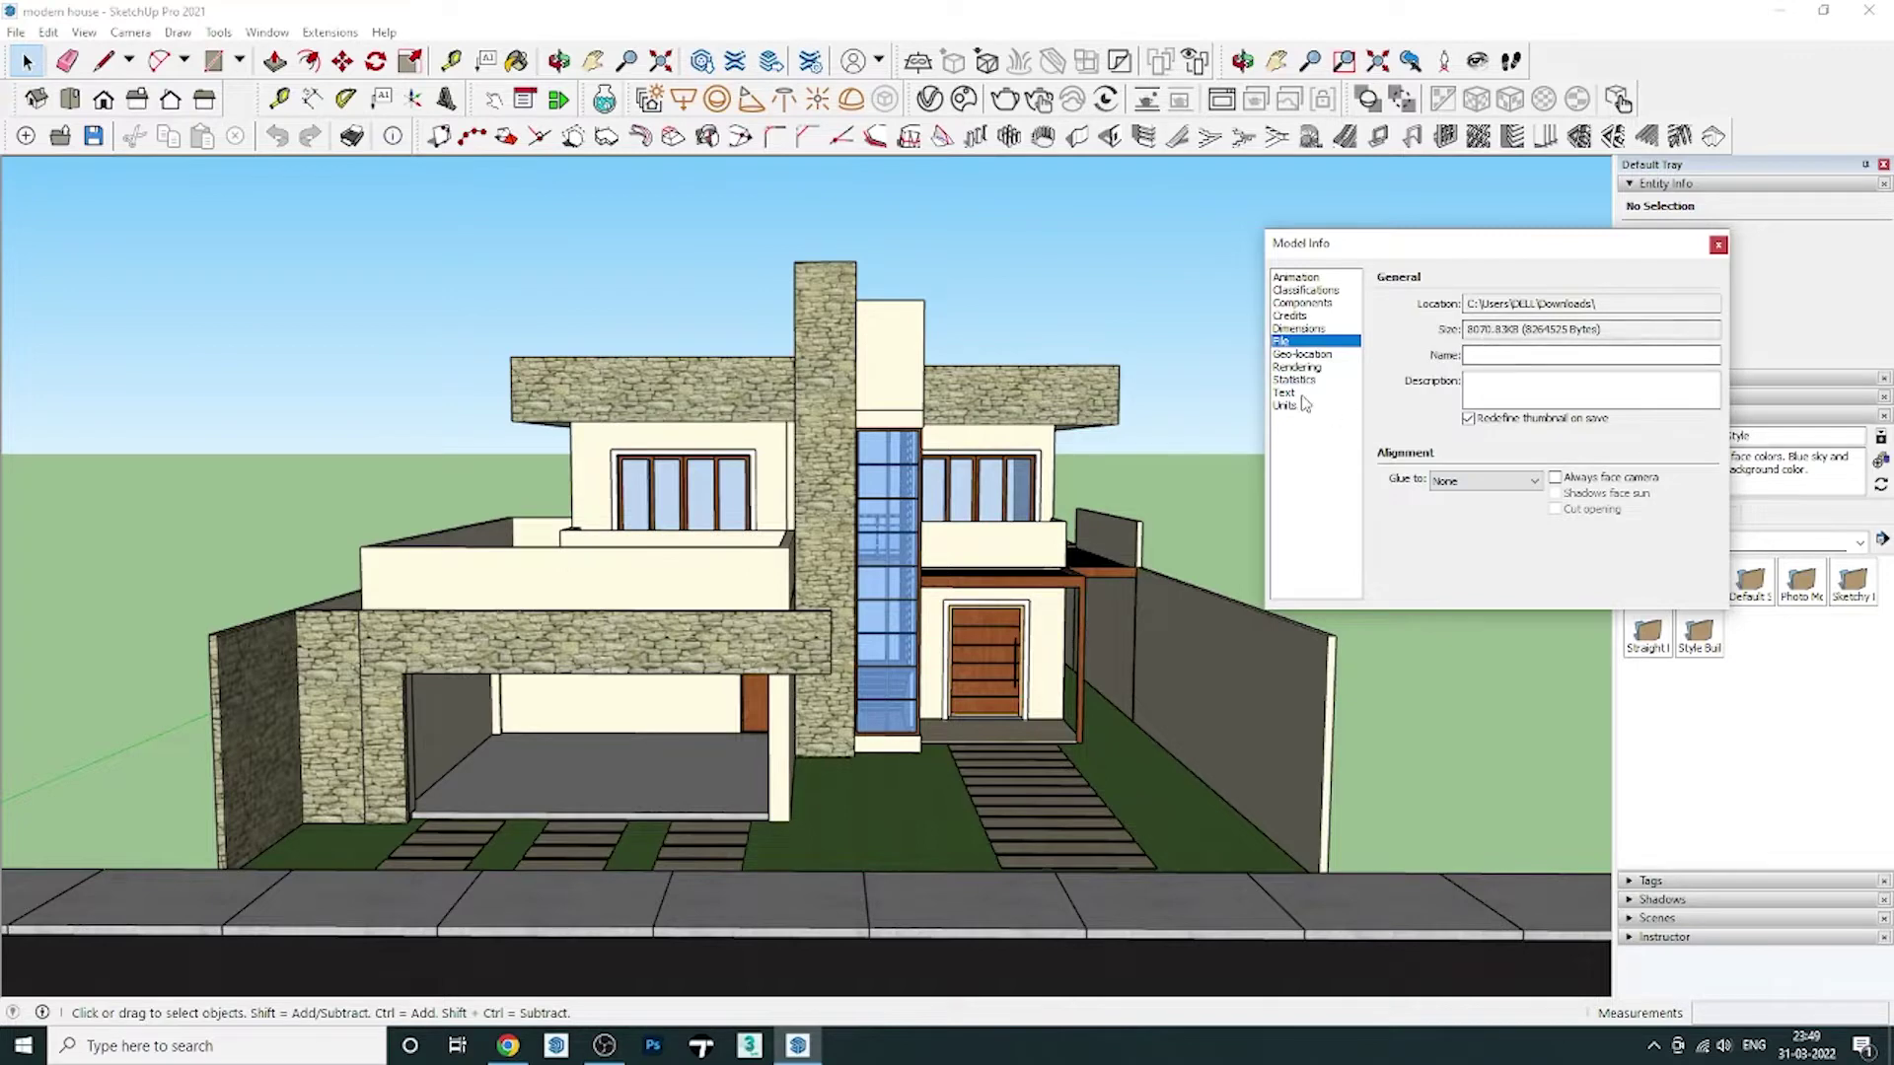
{"action": "left_click", "coordinate": [1300, 381]}
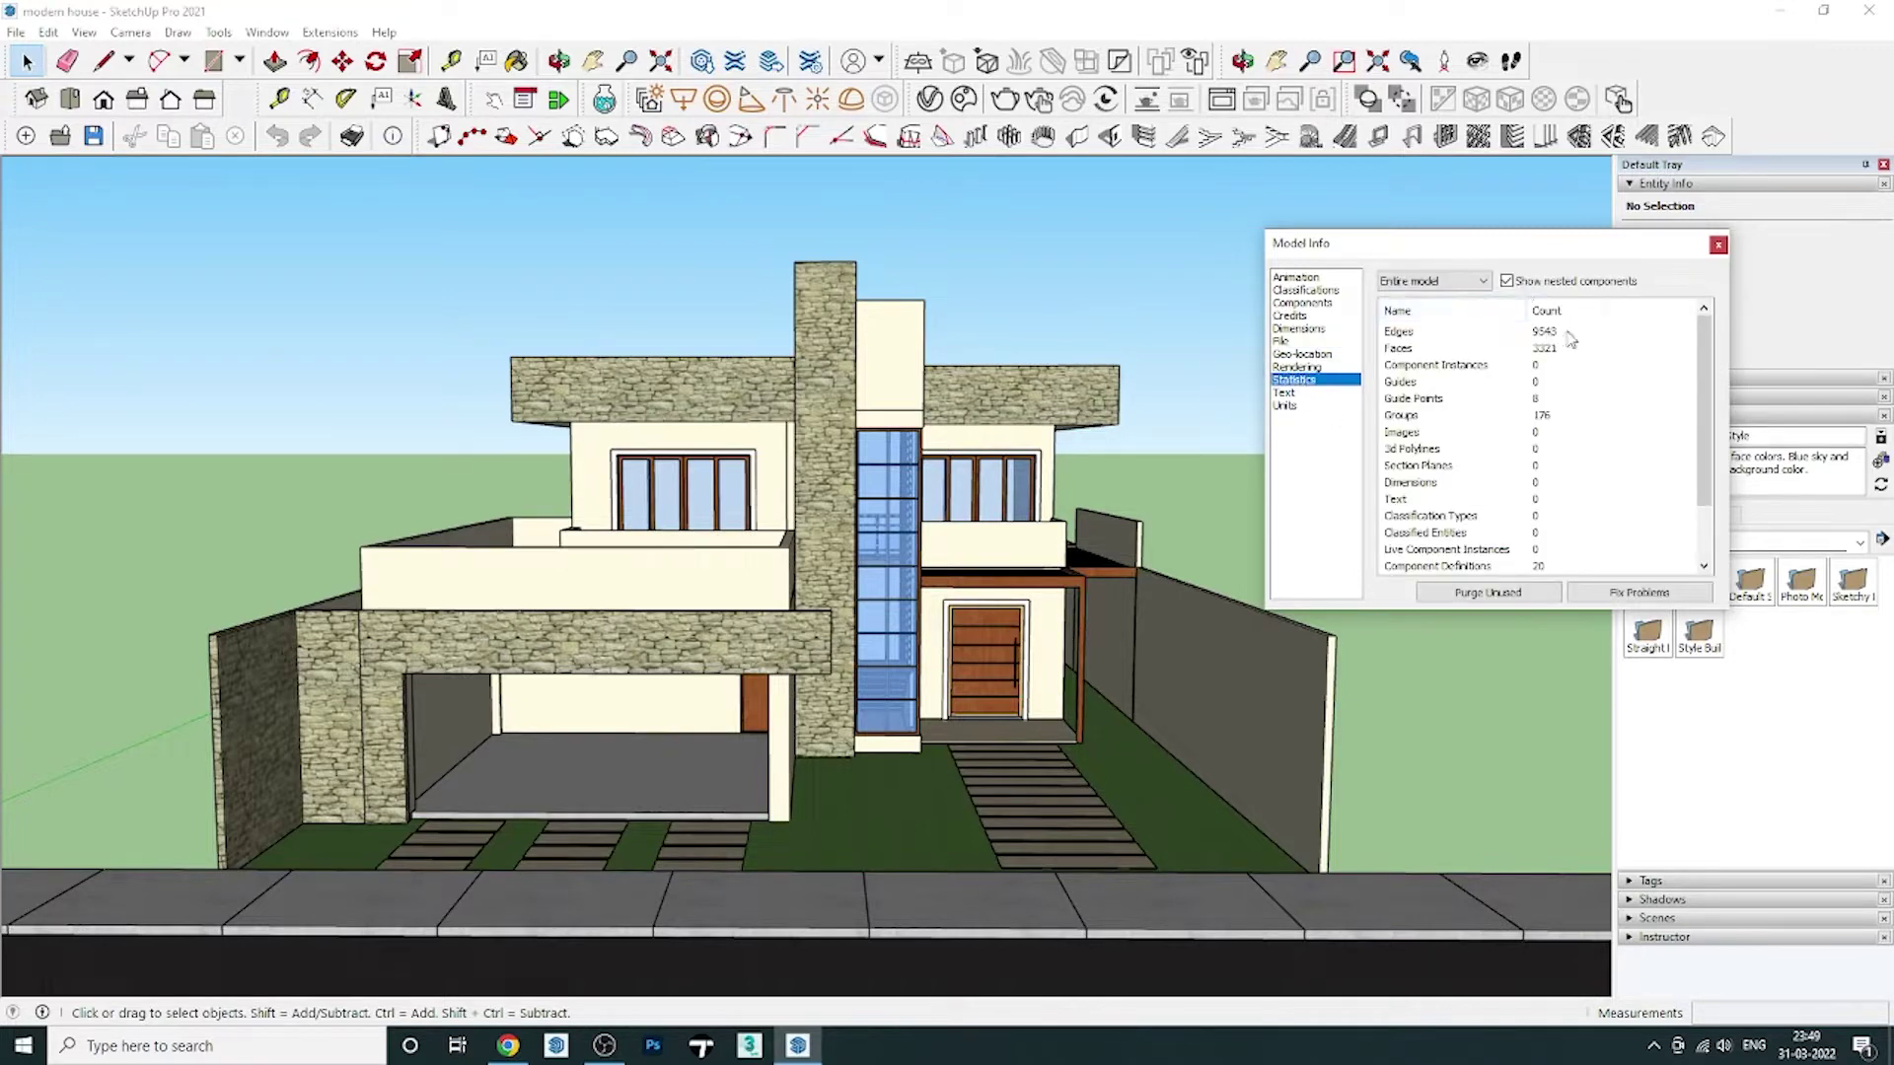
Purge unused components, run Fix Problems, and close Model Info once no problems are reported.
{"action": "left_click", "coordinate": [1491, 593]}
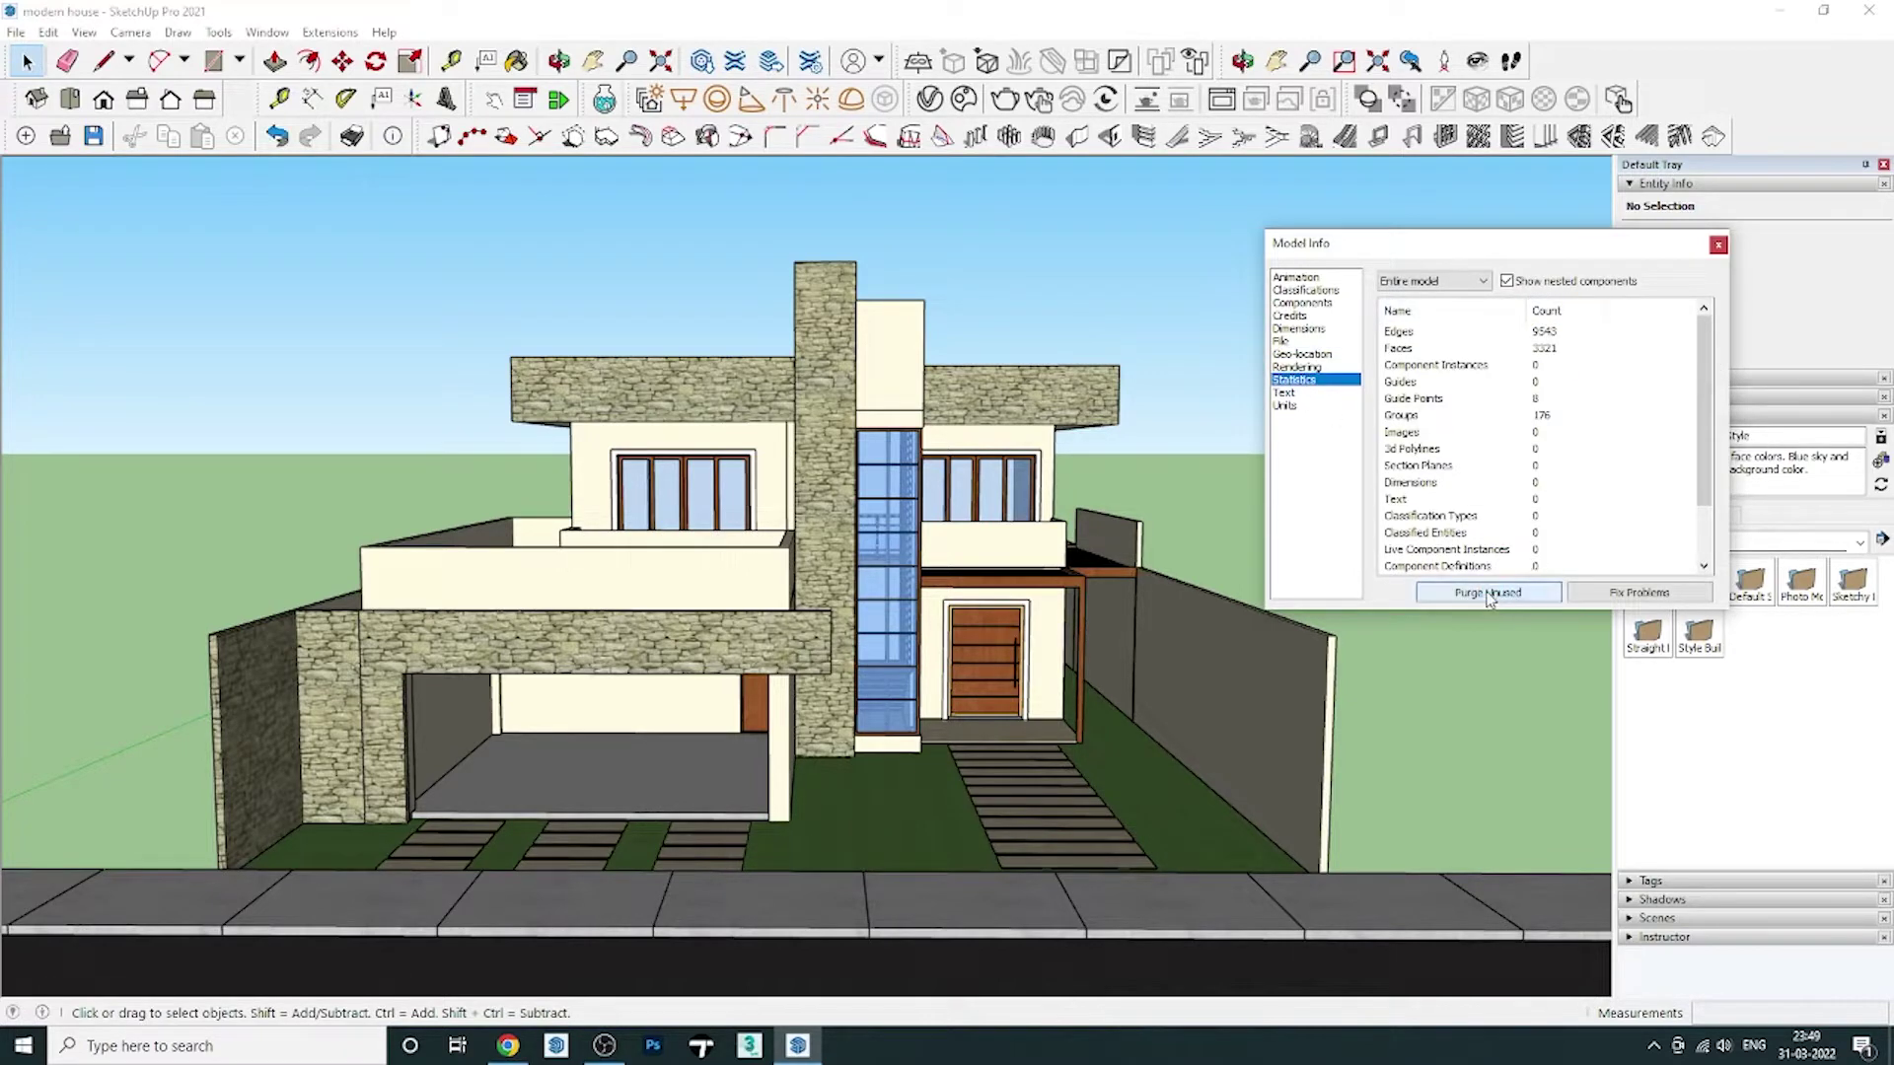
{"action": "left_click", "coordinate": [1630, 592]}
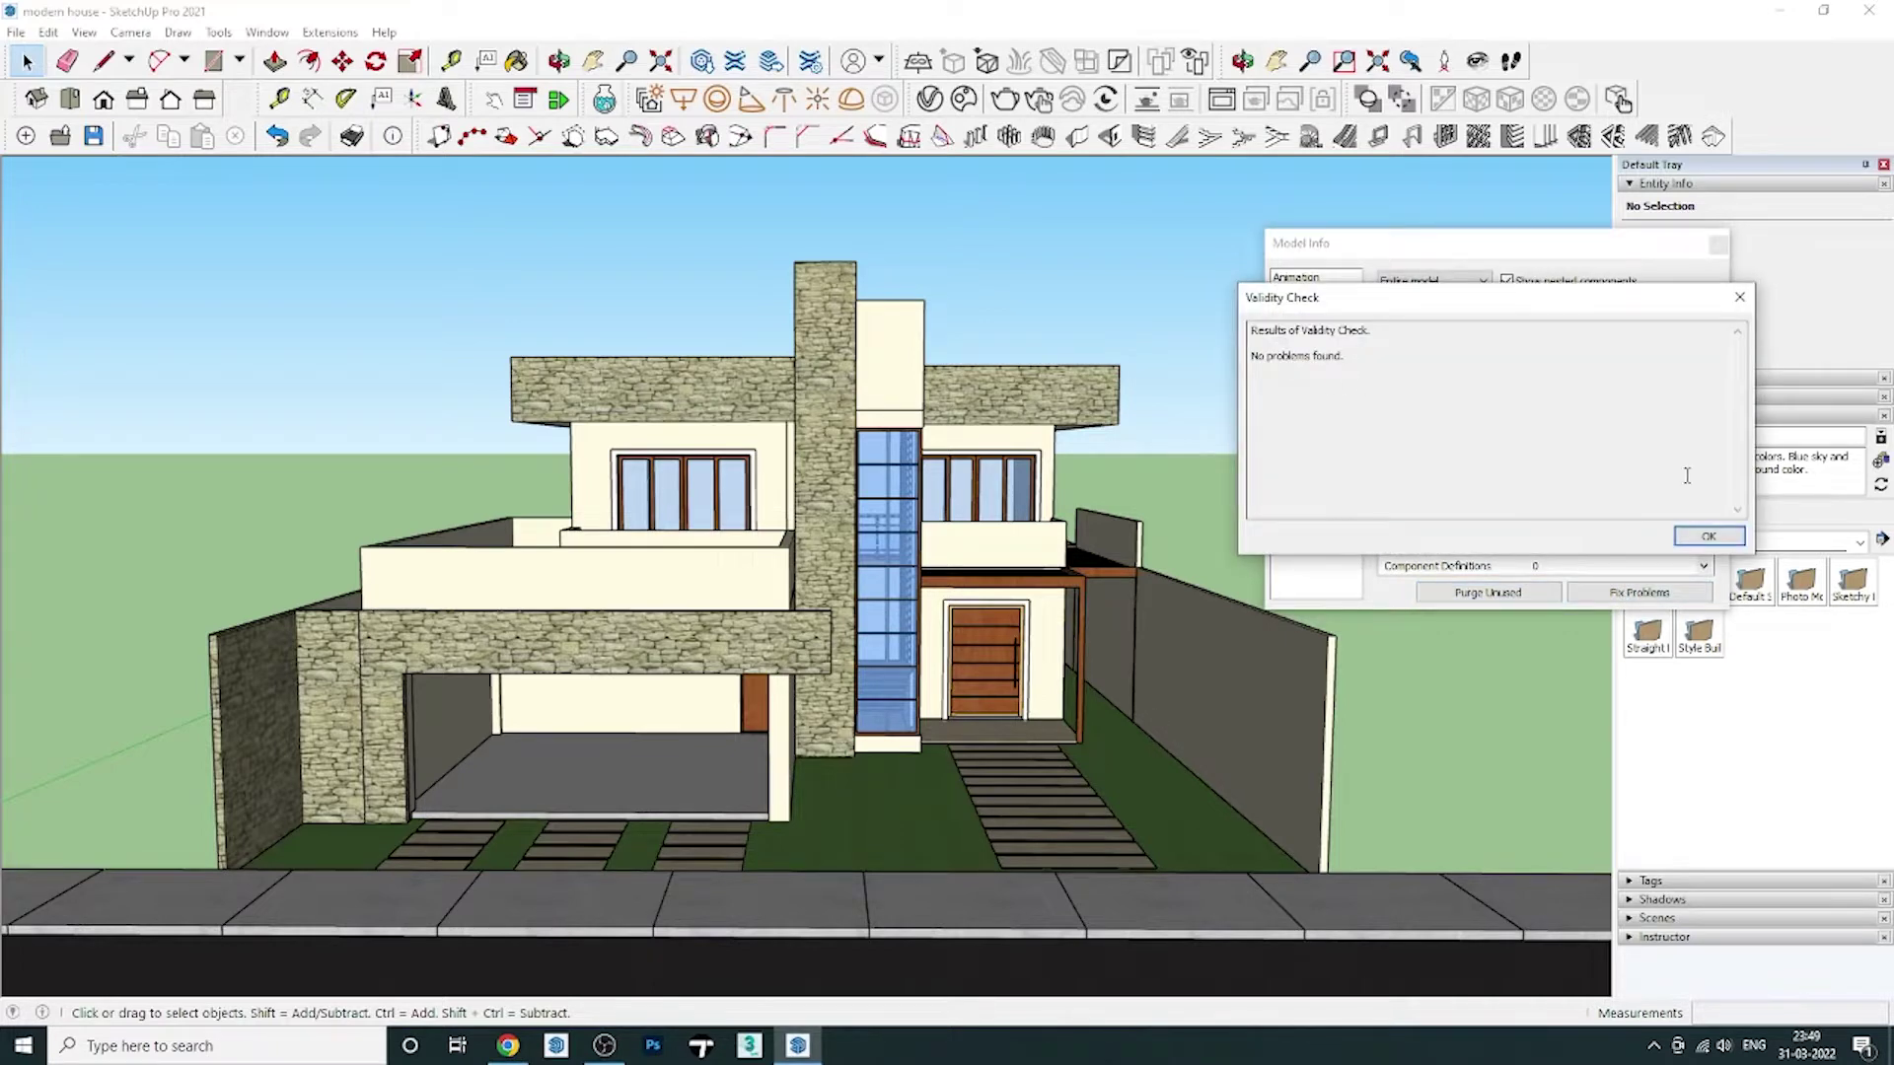
{"action": "left_click", "coordinate": [1709, 536]}
{"action": "left_click", "coordinate": [1718, 245]}
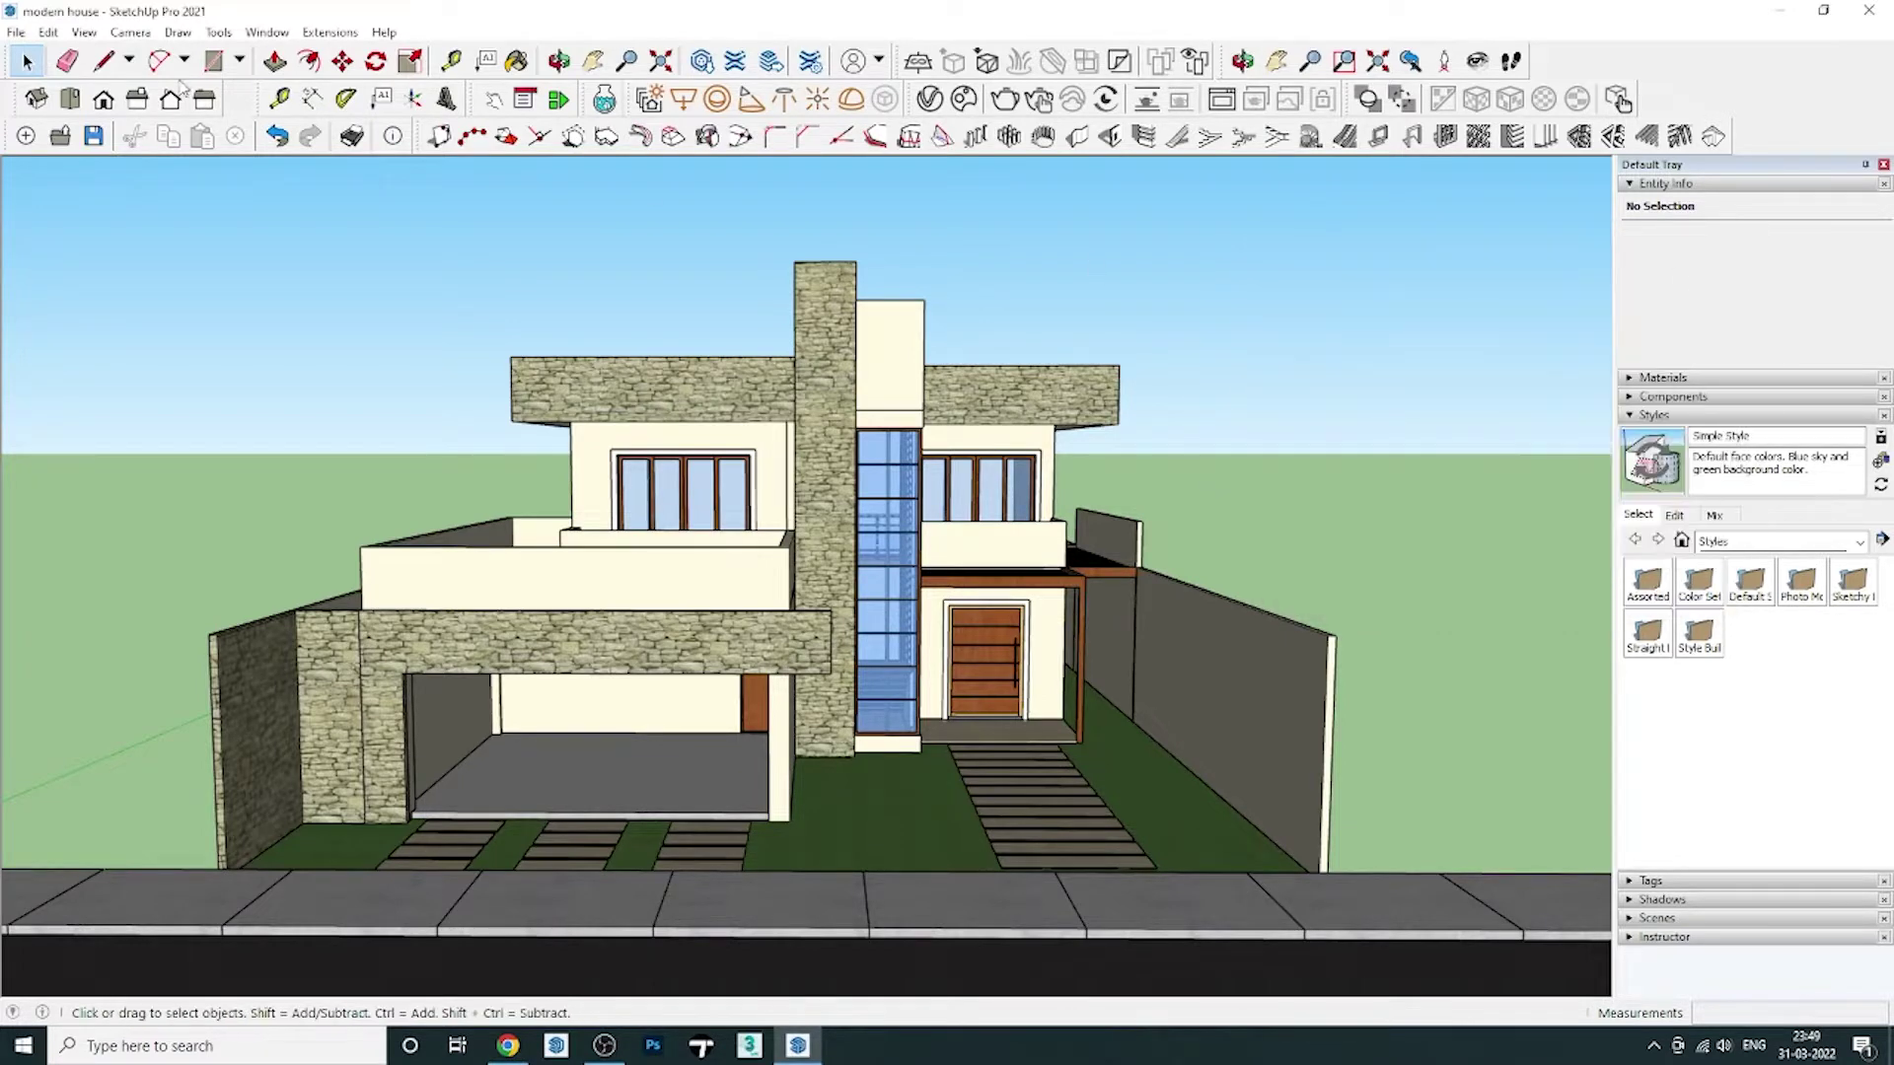
{"action": "left_click", "coordinate": [16, 32]}
{"action": "mouse_move", "coordinate": [52, 387]}
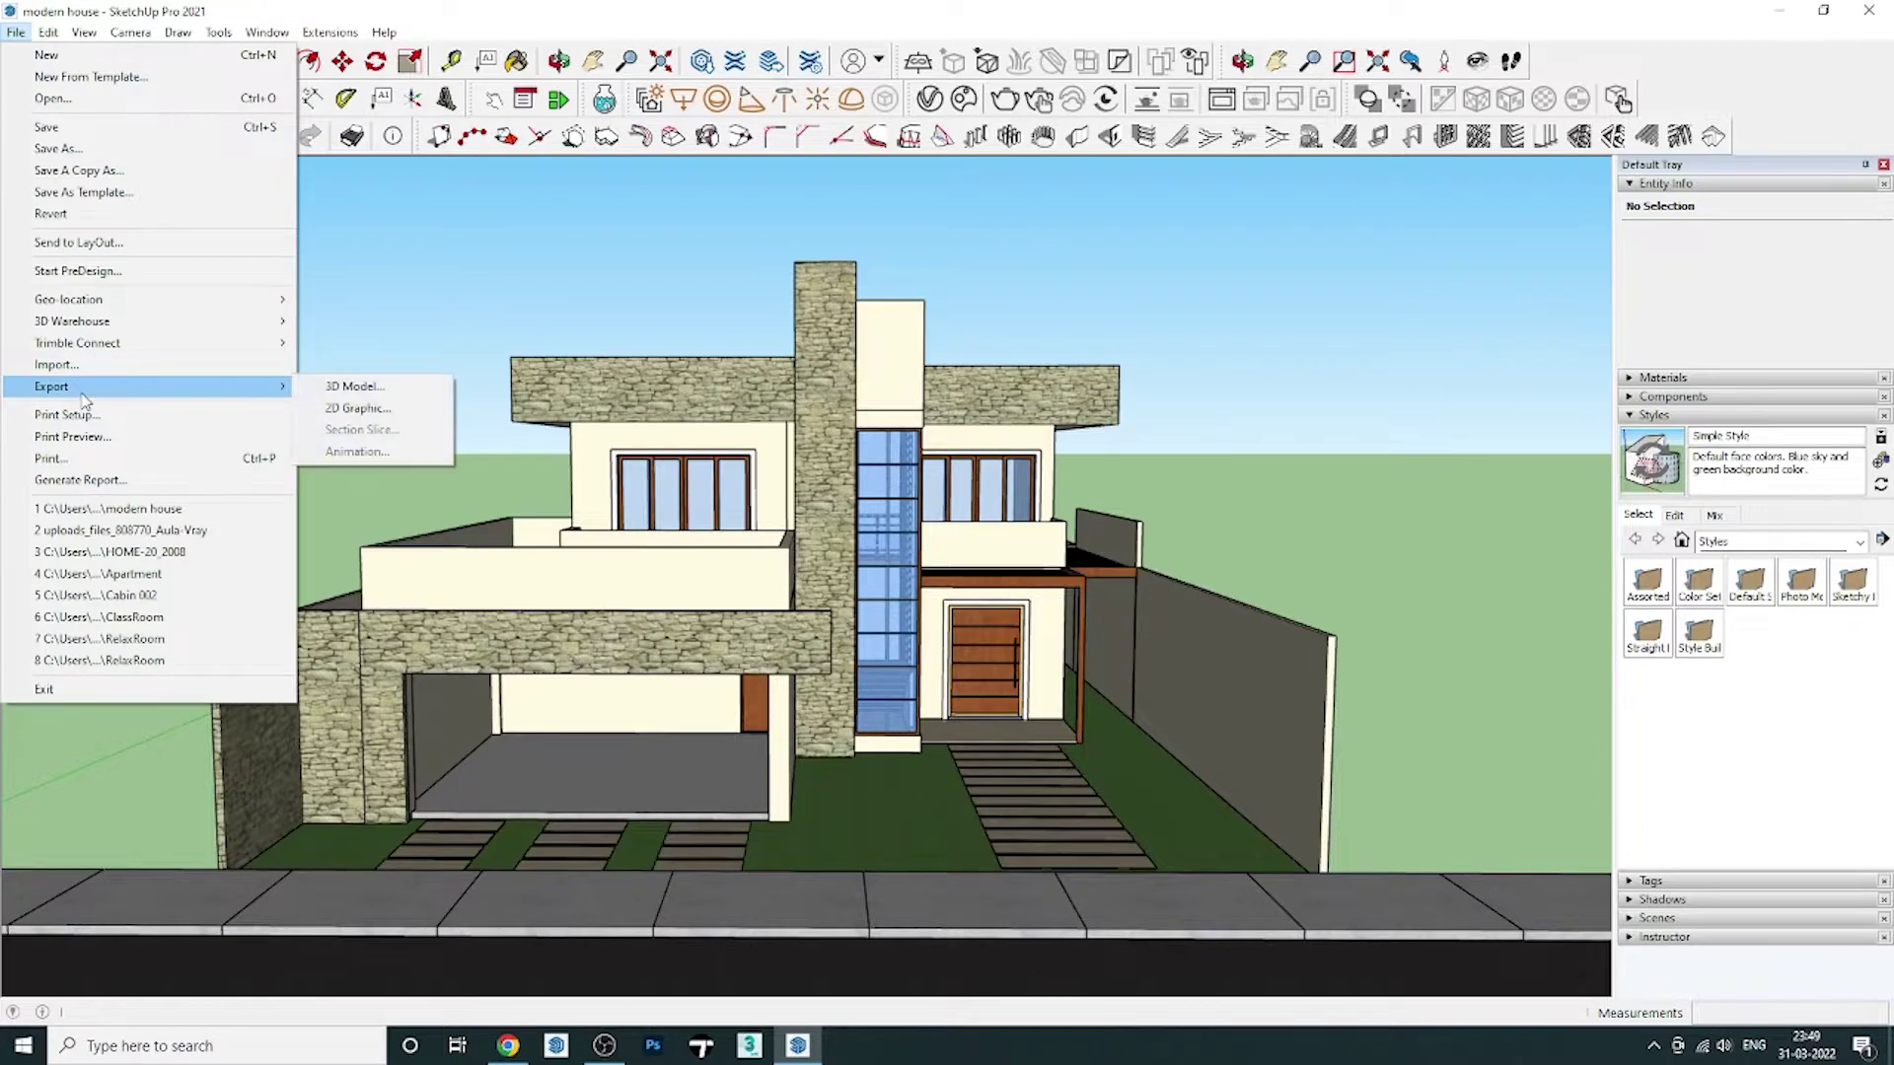
Export the model as a 3DS file, accepting the 3DS options, into the Desktop 3dsmax folder.
{"action": "left_click", "coordinate": [346, 386]}
{"action": "left_click", "coordinate": [424, 581]}
{"action": "left_click", "coordinate": [422, 603]}
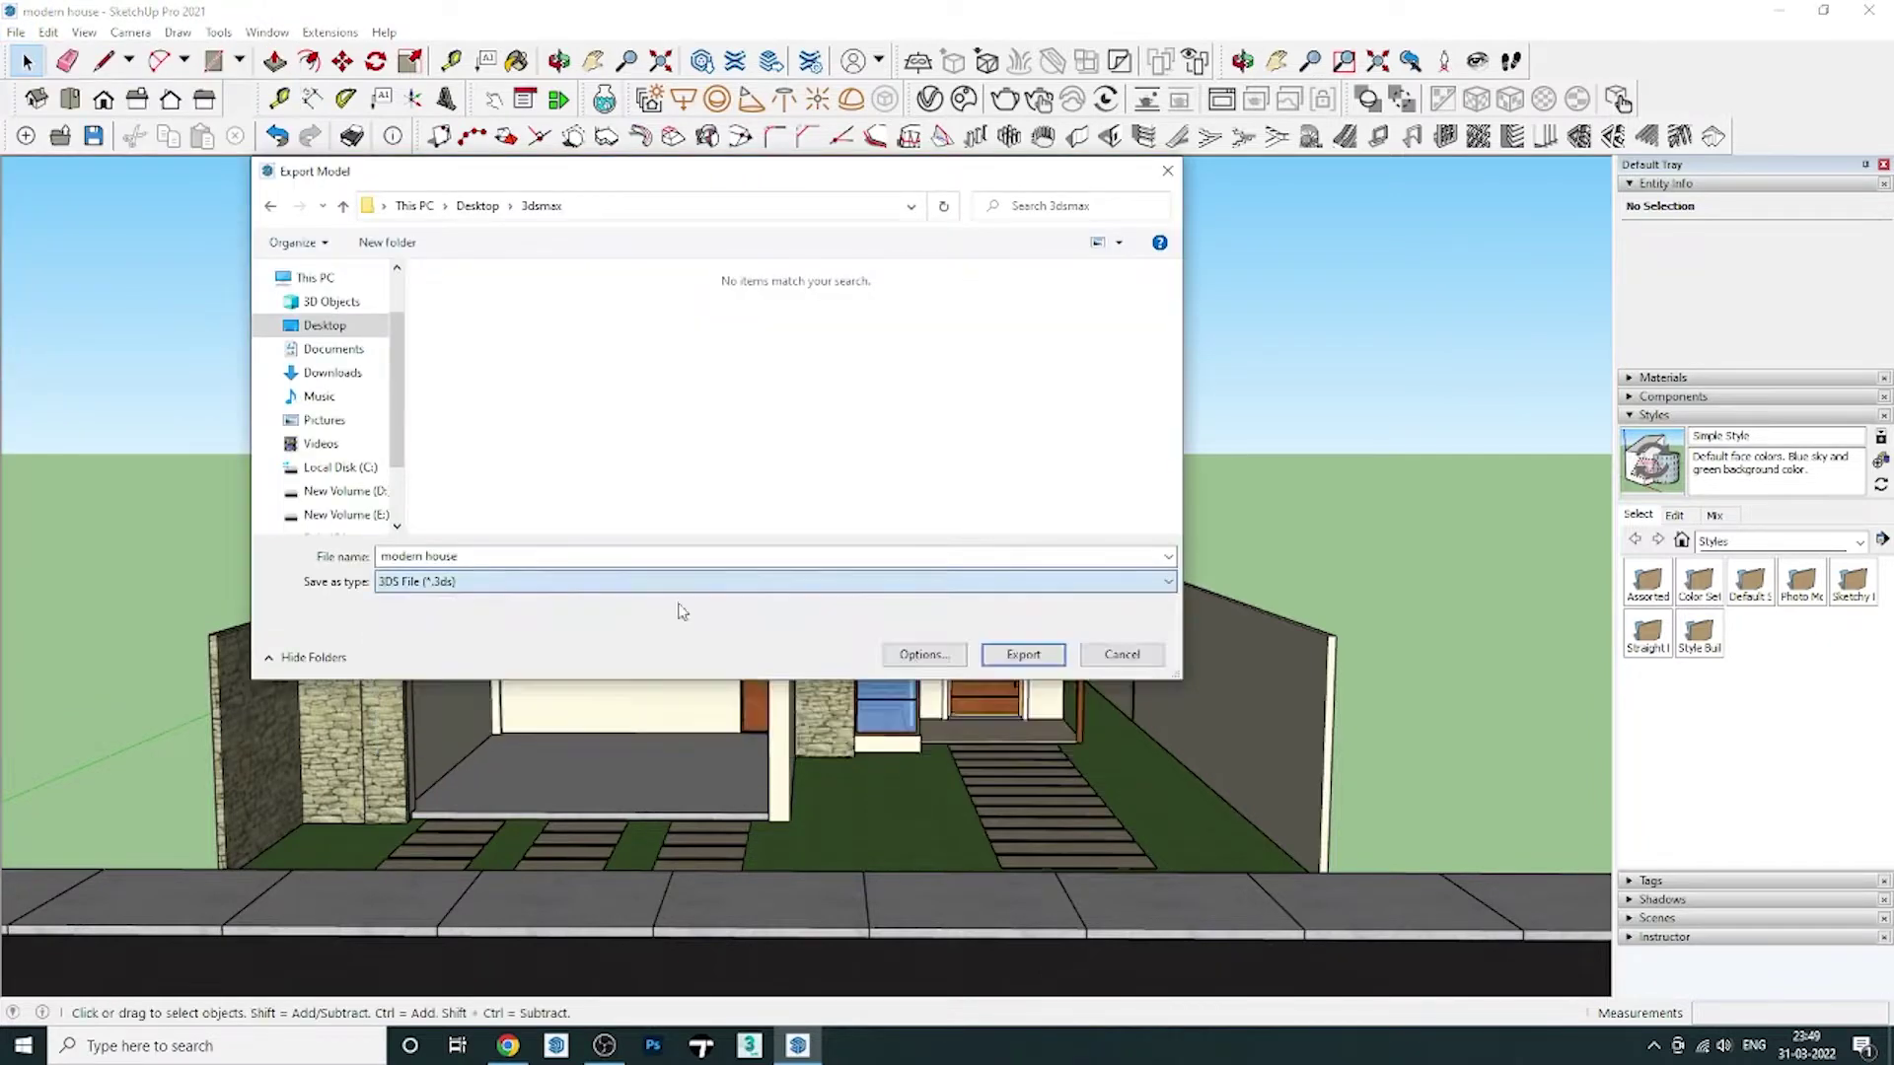
{"action": "left_click", "coordinate": [923, 654]}
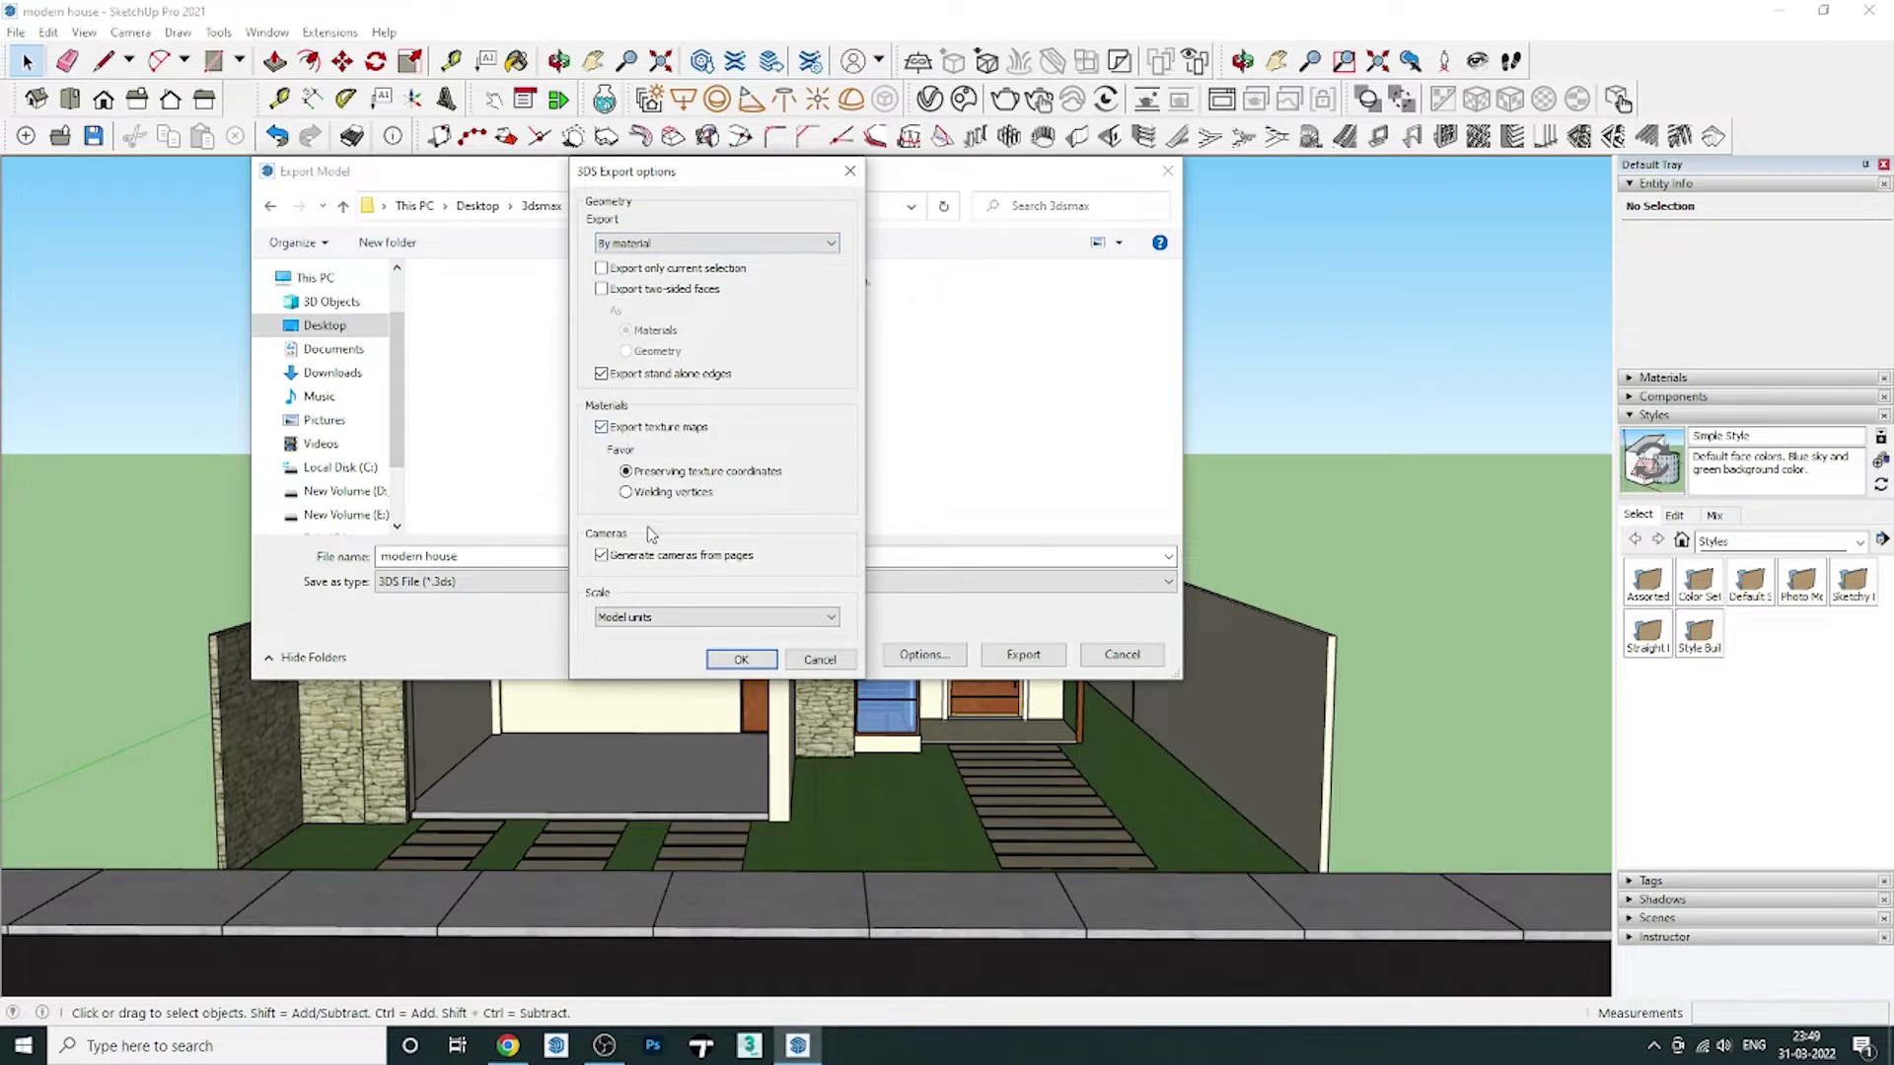
{"action": "left_click", "coordinate": [742, 663]}
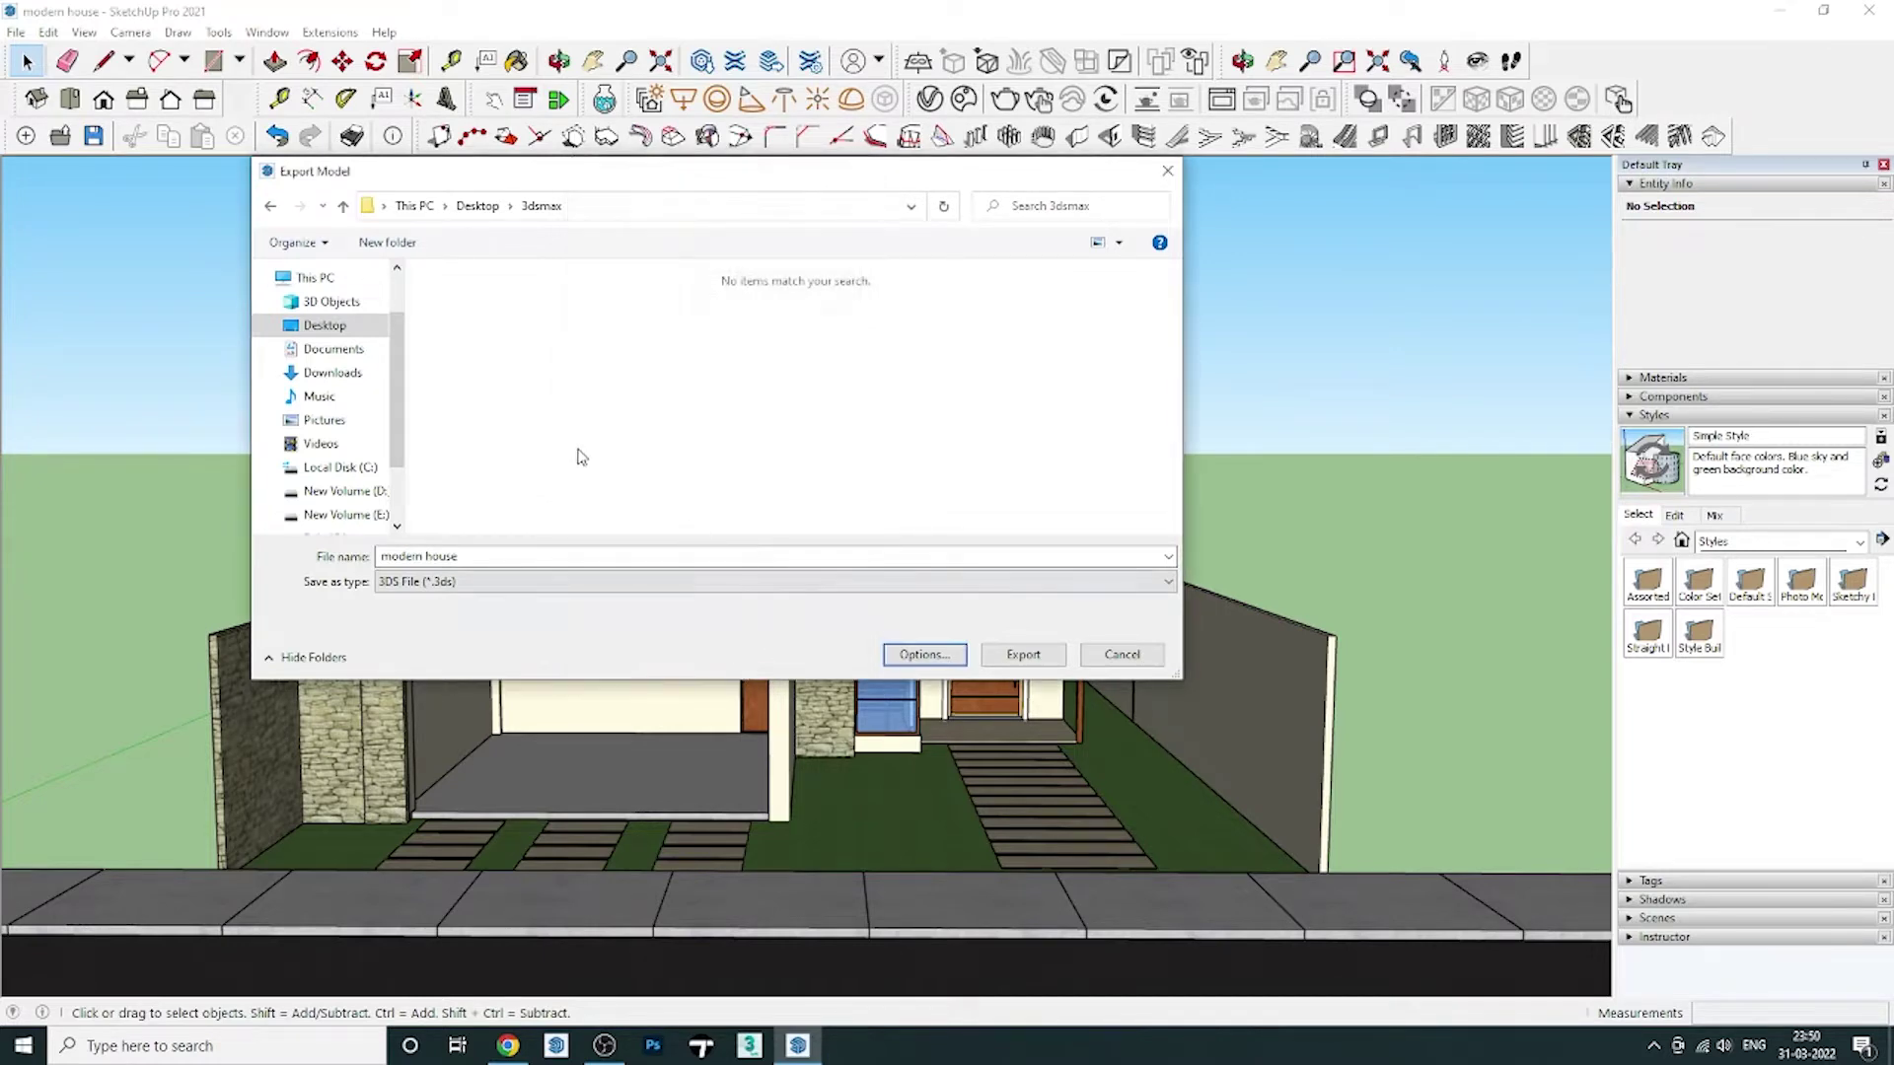
{"action": "left_click", "coordinate": [1023, 657]}
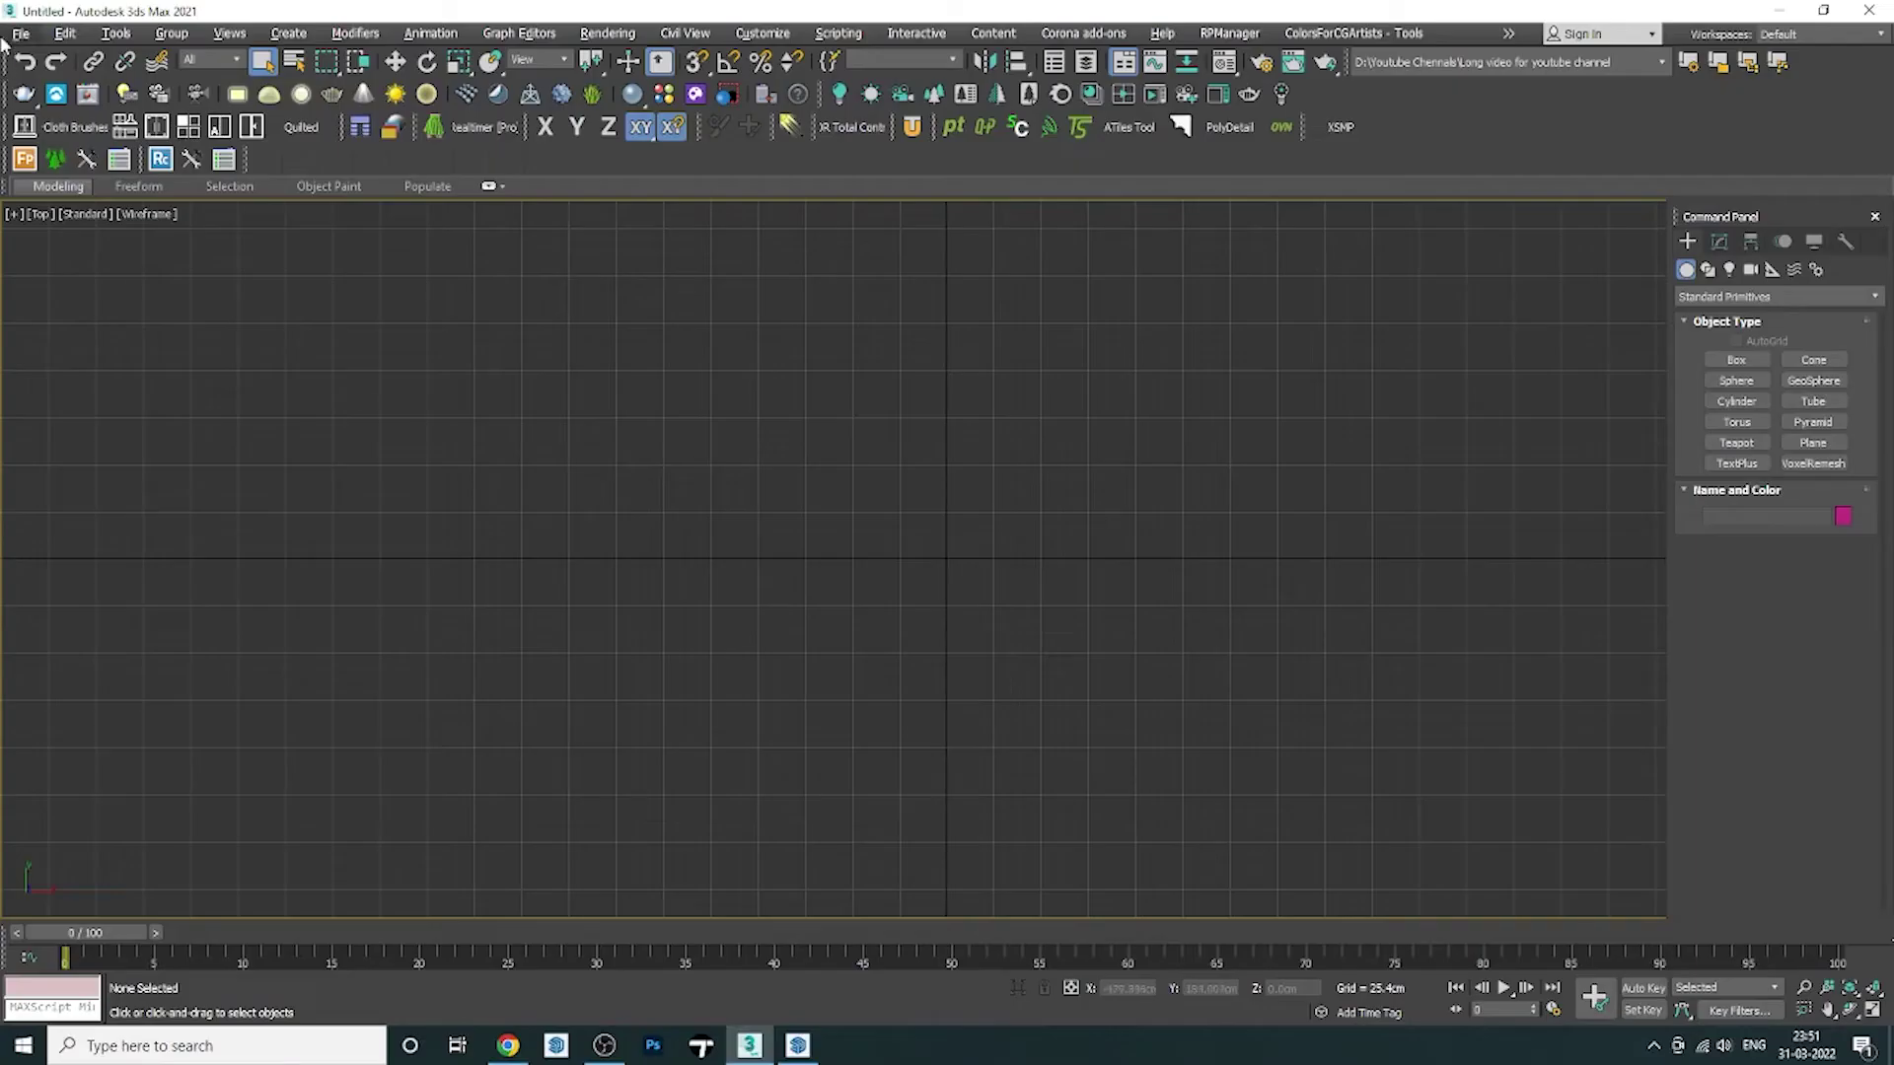
{"action": "left_click", "coordinate": [20, 36]}
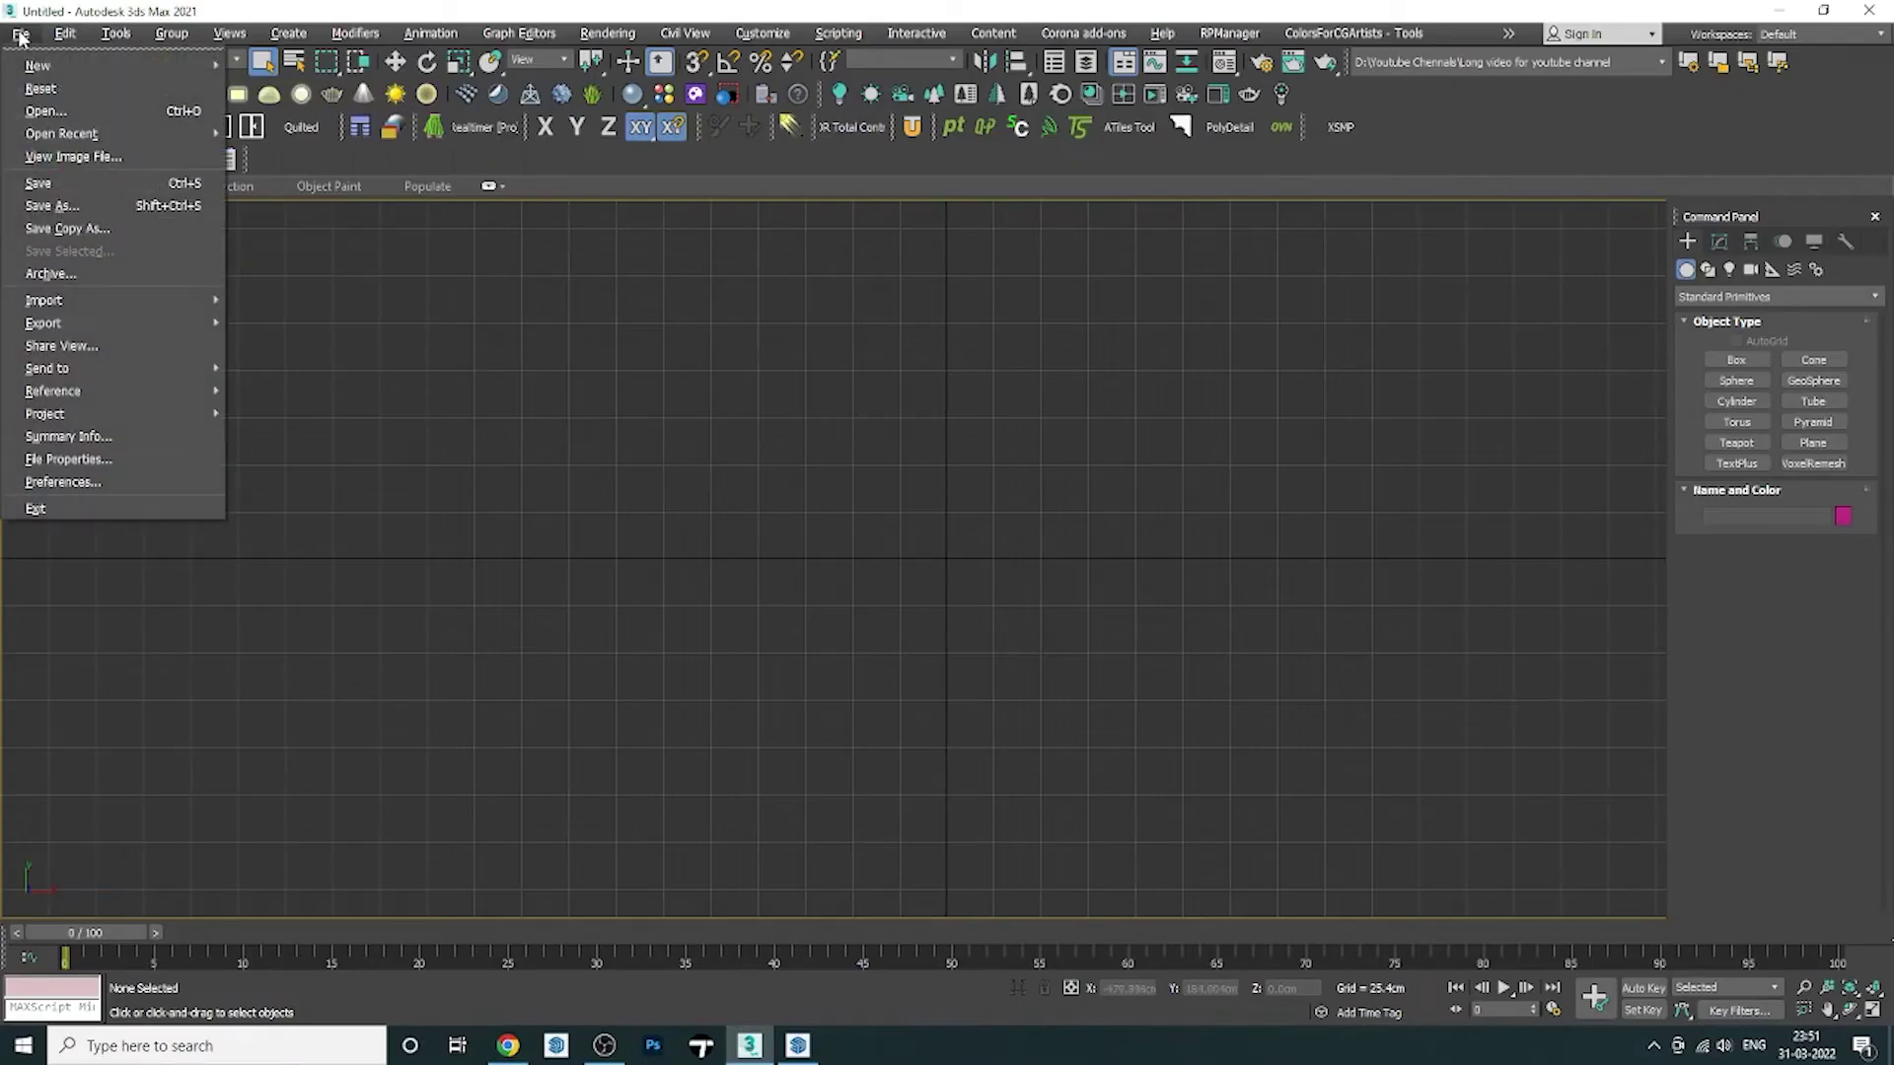
{"action": "mouse_move", "coordinate": [45, 300]}
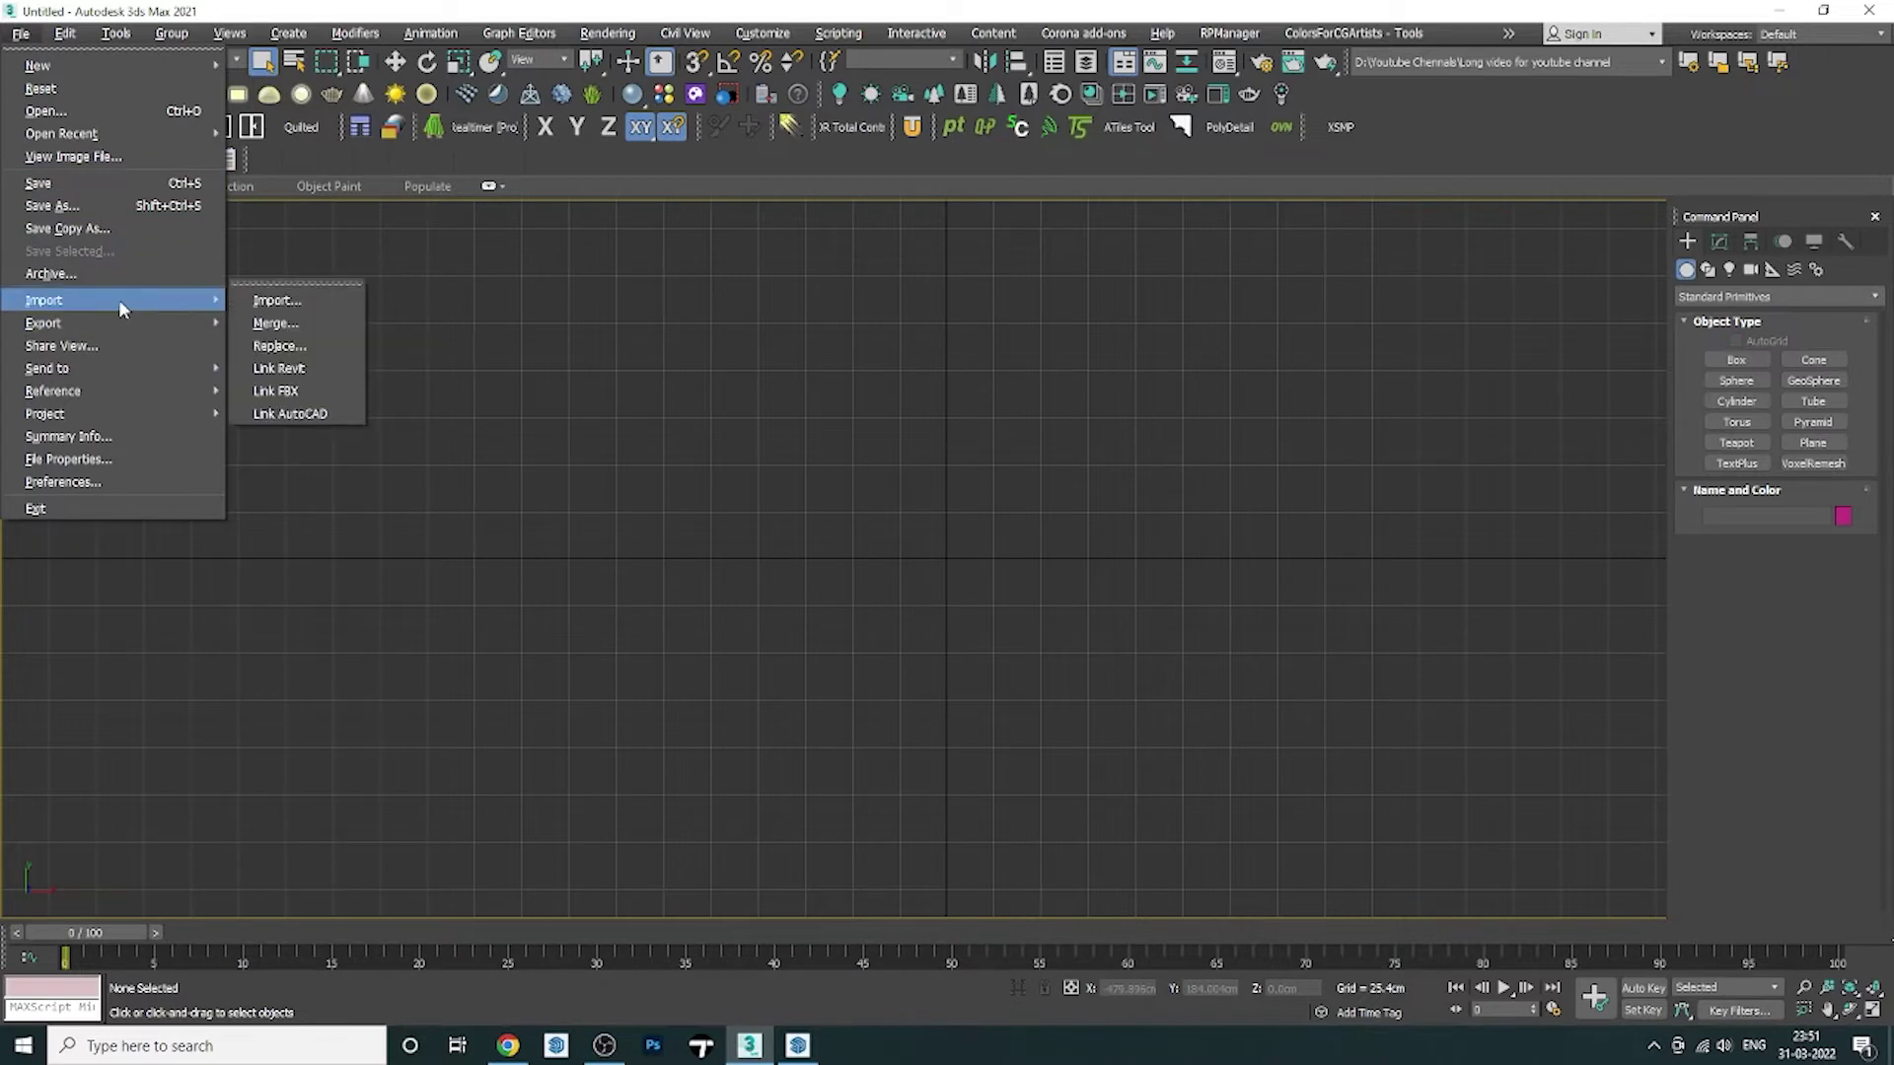
Import modern house.3ds into 3ds Max with the default 3DS import settings.
{"action": "left_click", "coordinate": [256, 304]}
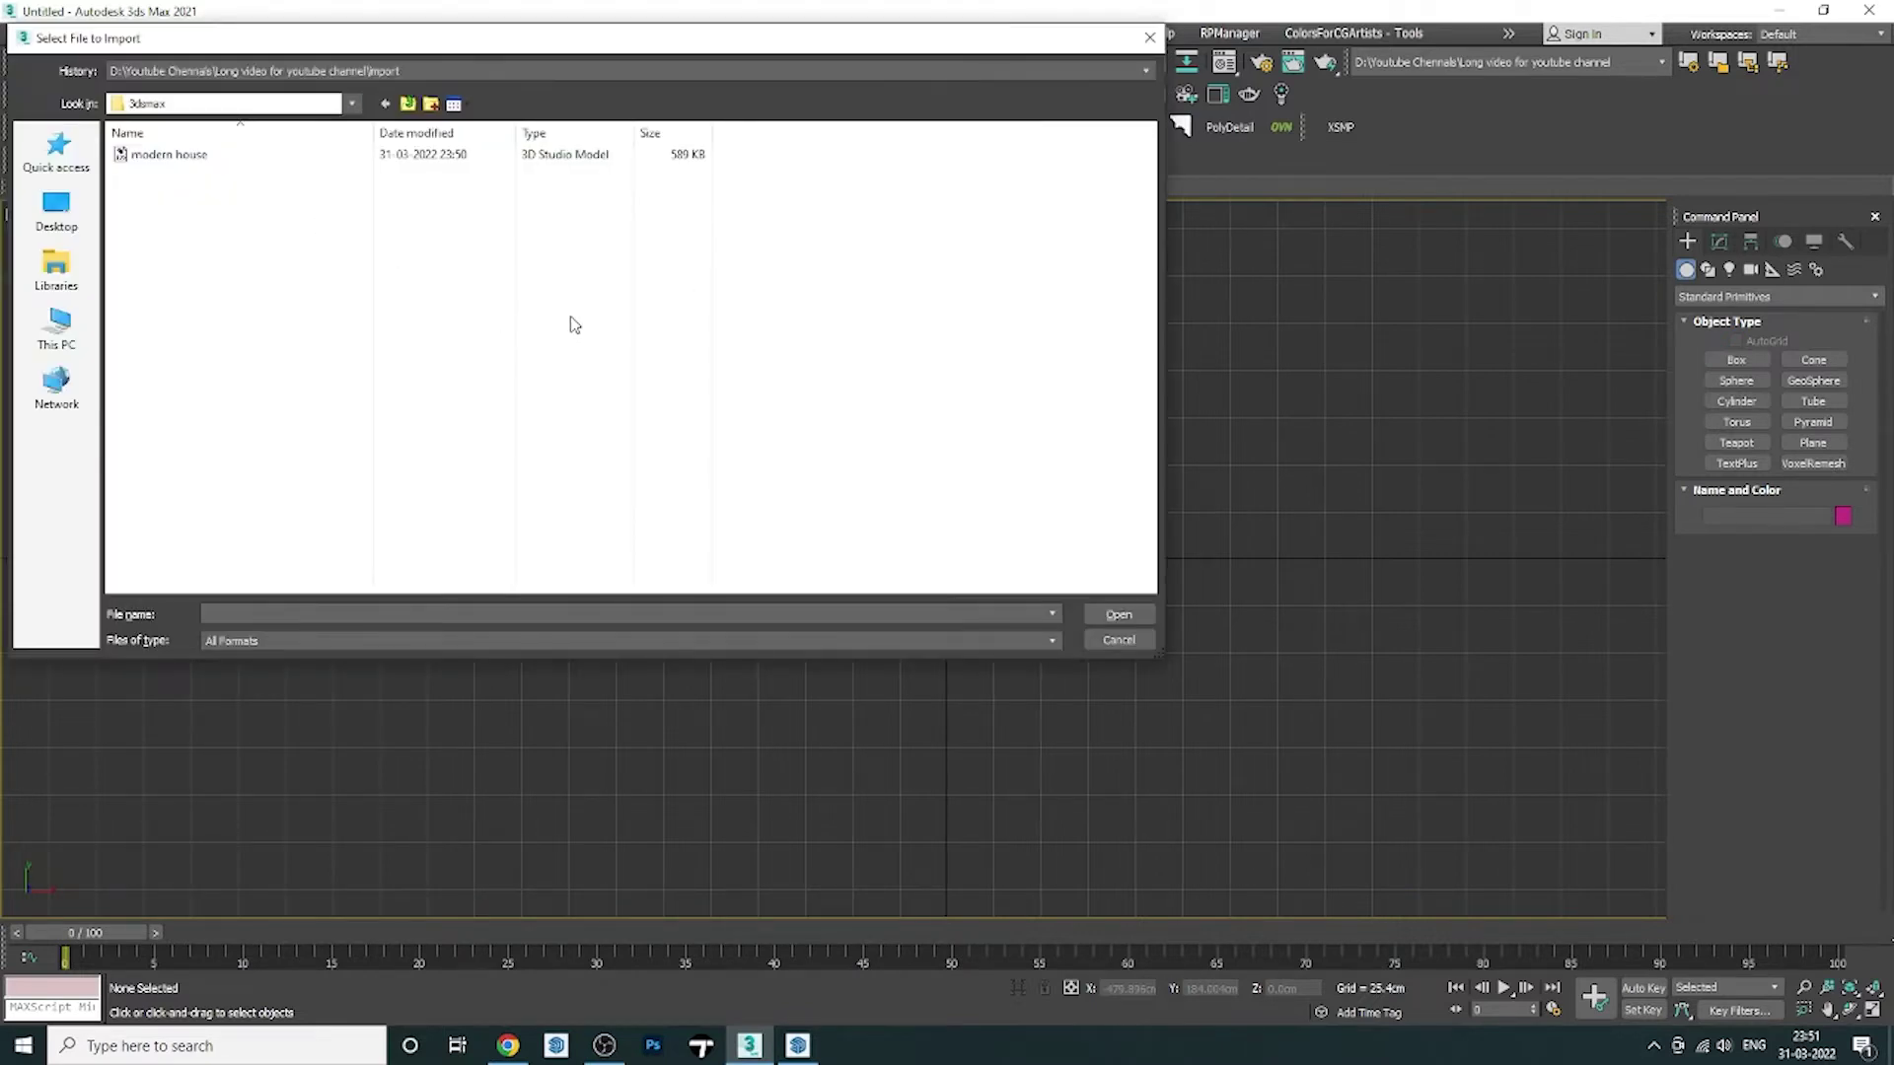
{"action": "left_click", "coordinate": [178, 158]}
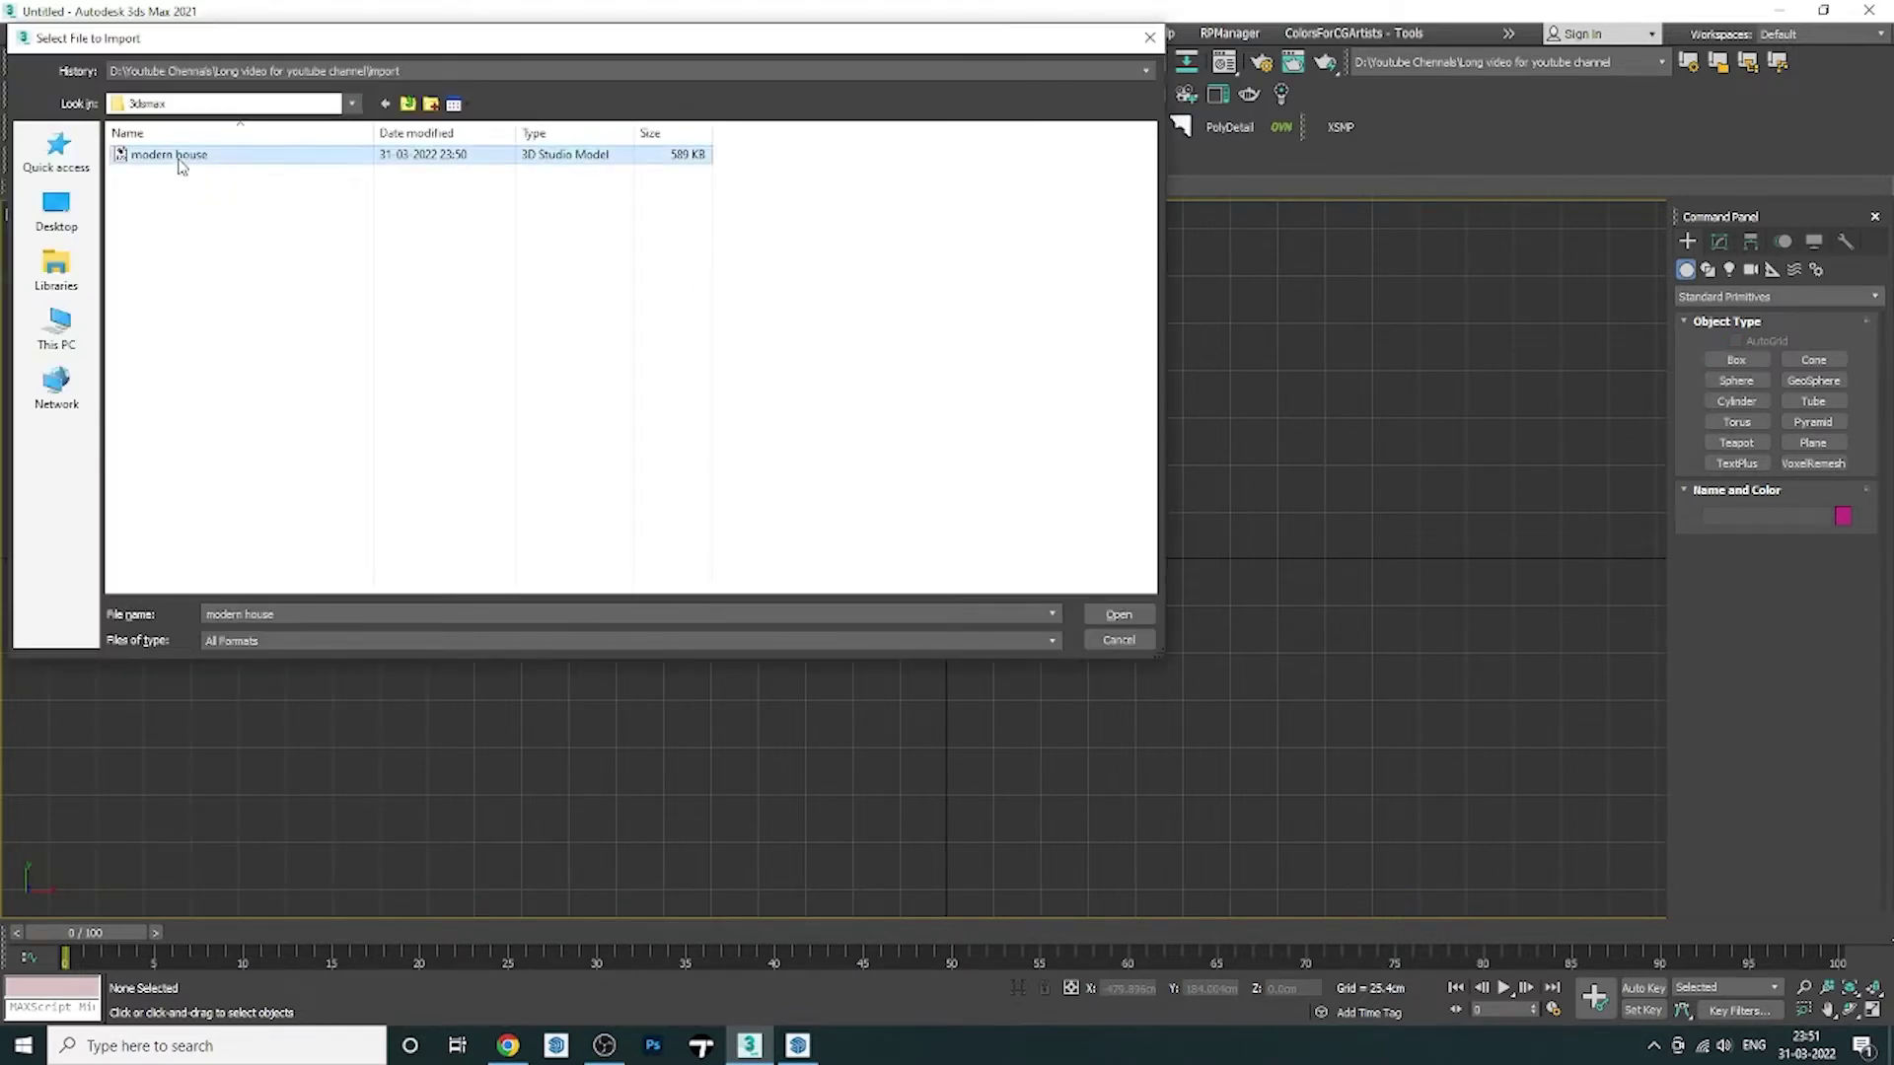
{"action": "left_click", "coordinate": [1119, 617]}
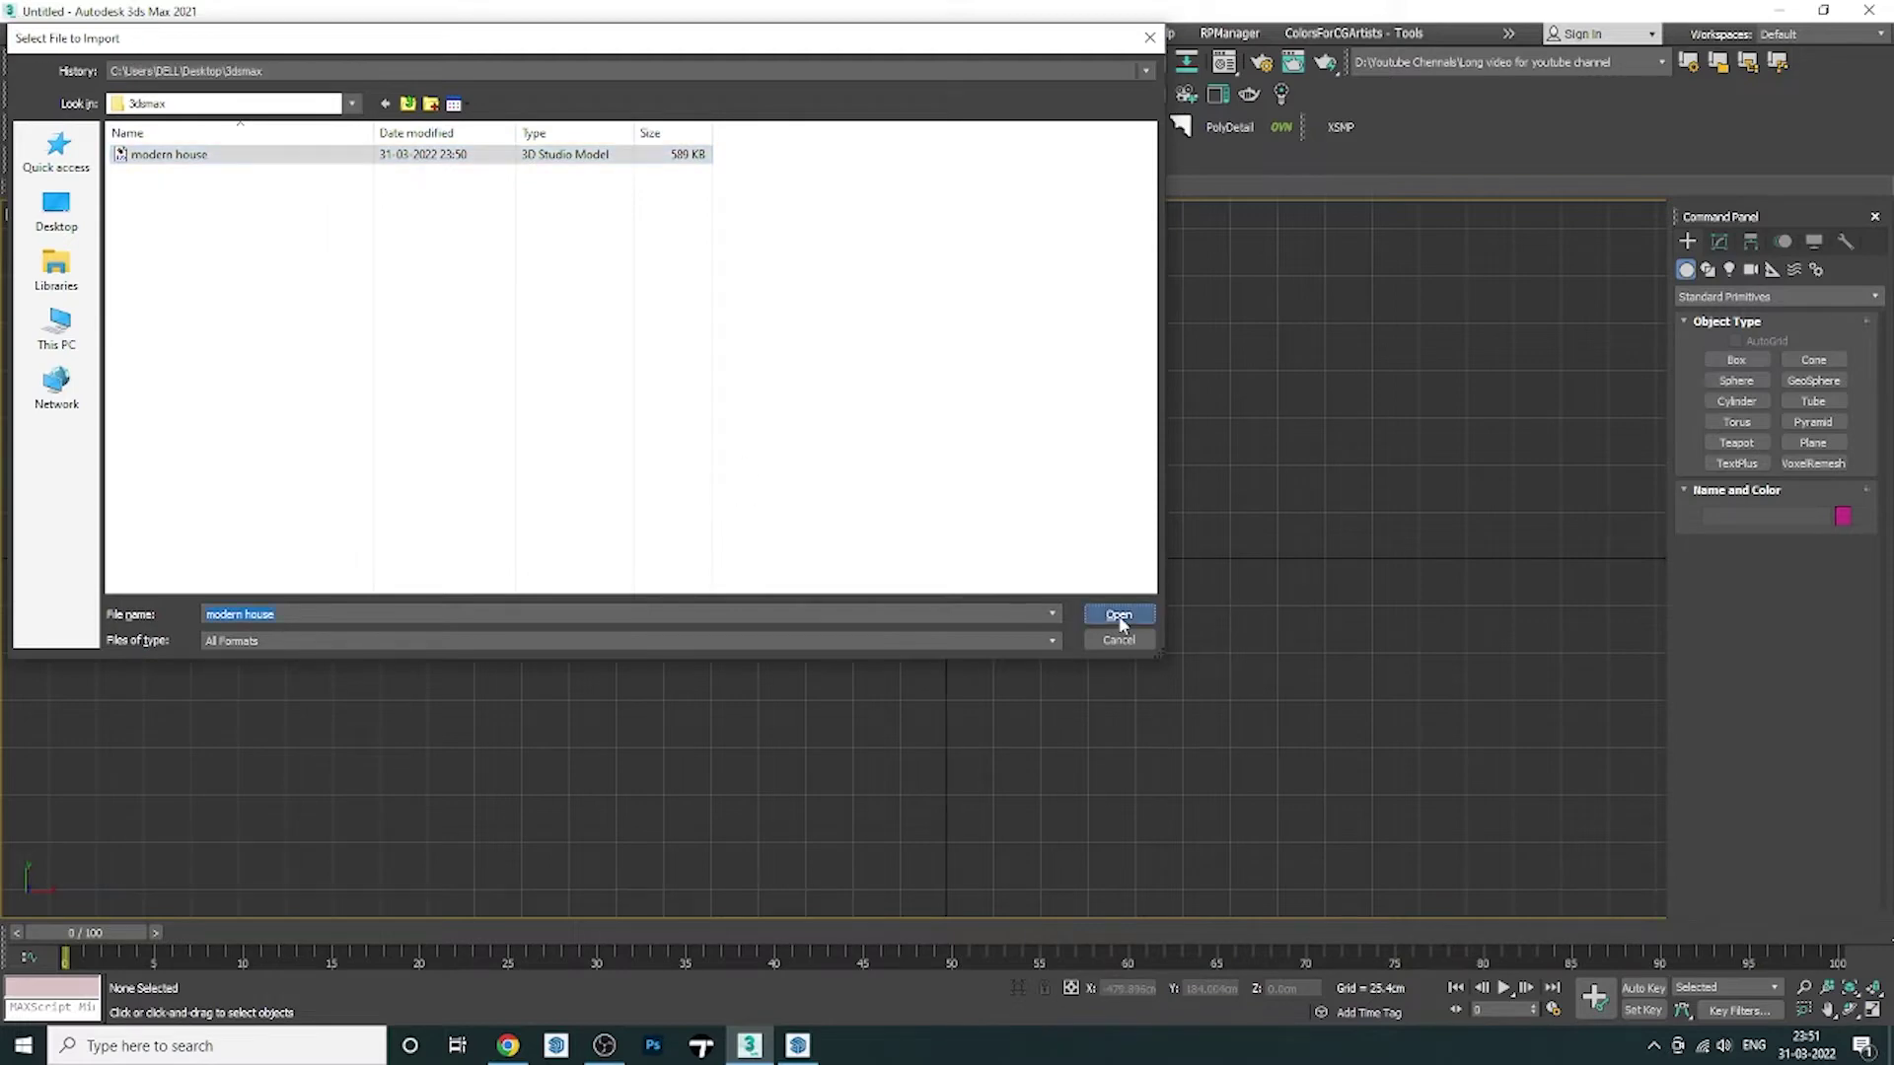
{"action": "left_click", "coordinate": [1033, 560]}
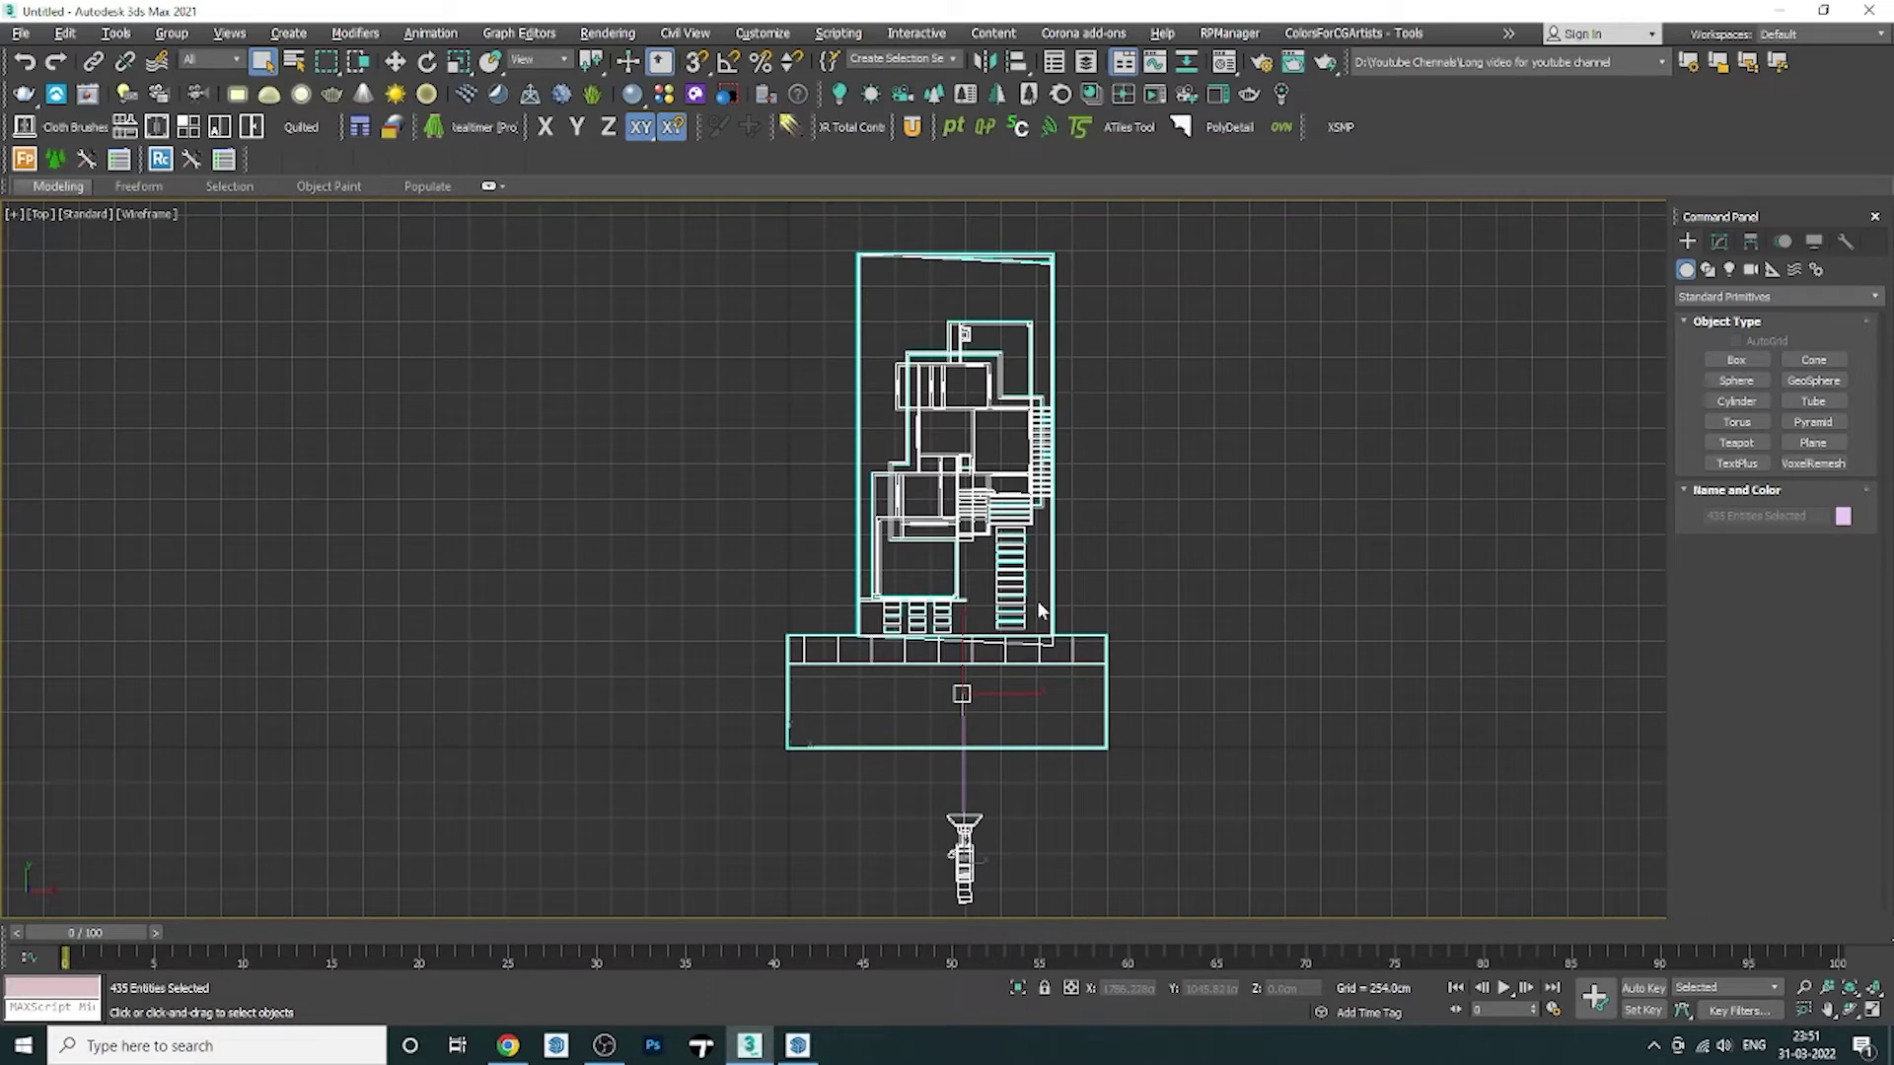
Look through the imported camera in a maximized viewport with the safe frame shown.
{"action": "key", "text": "w"}
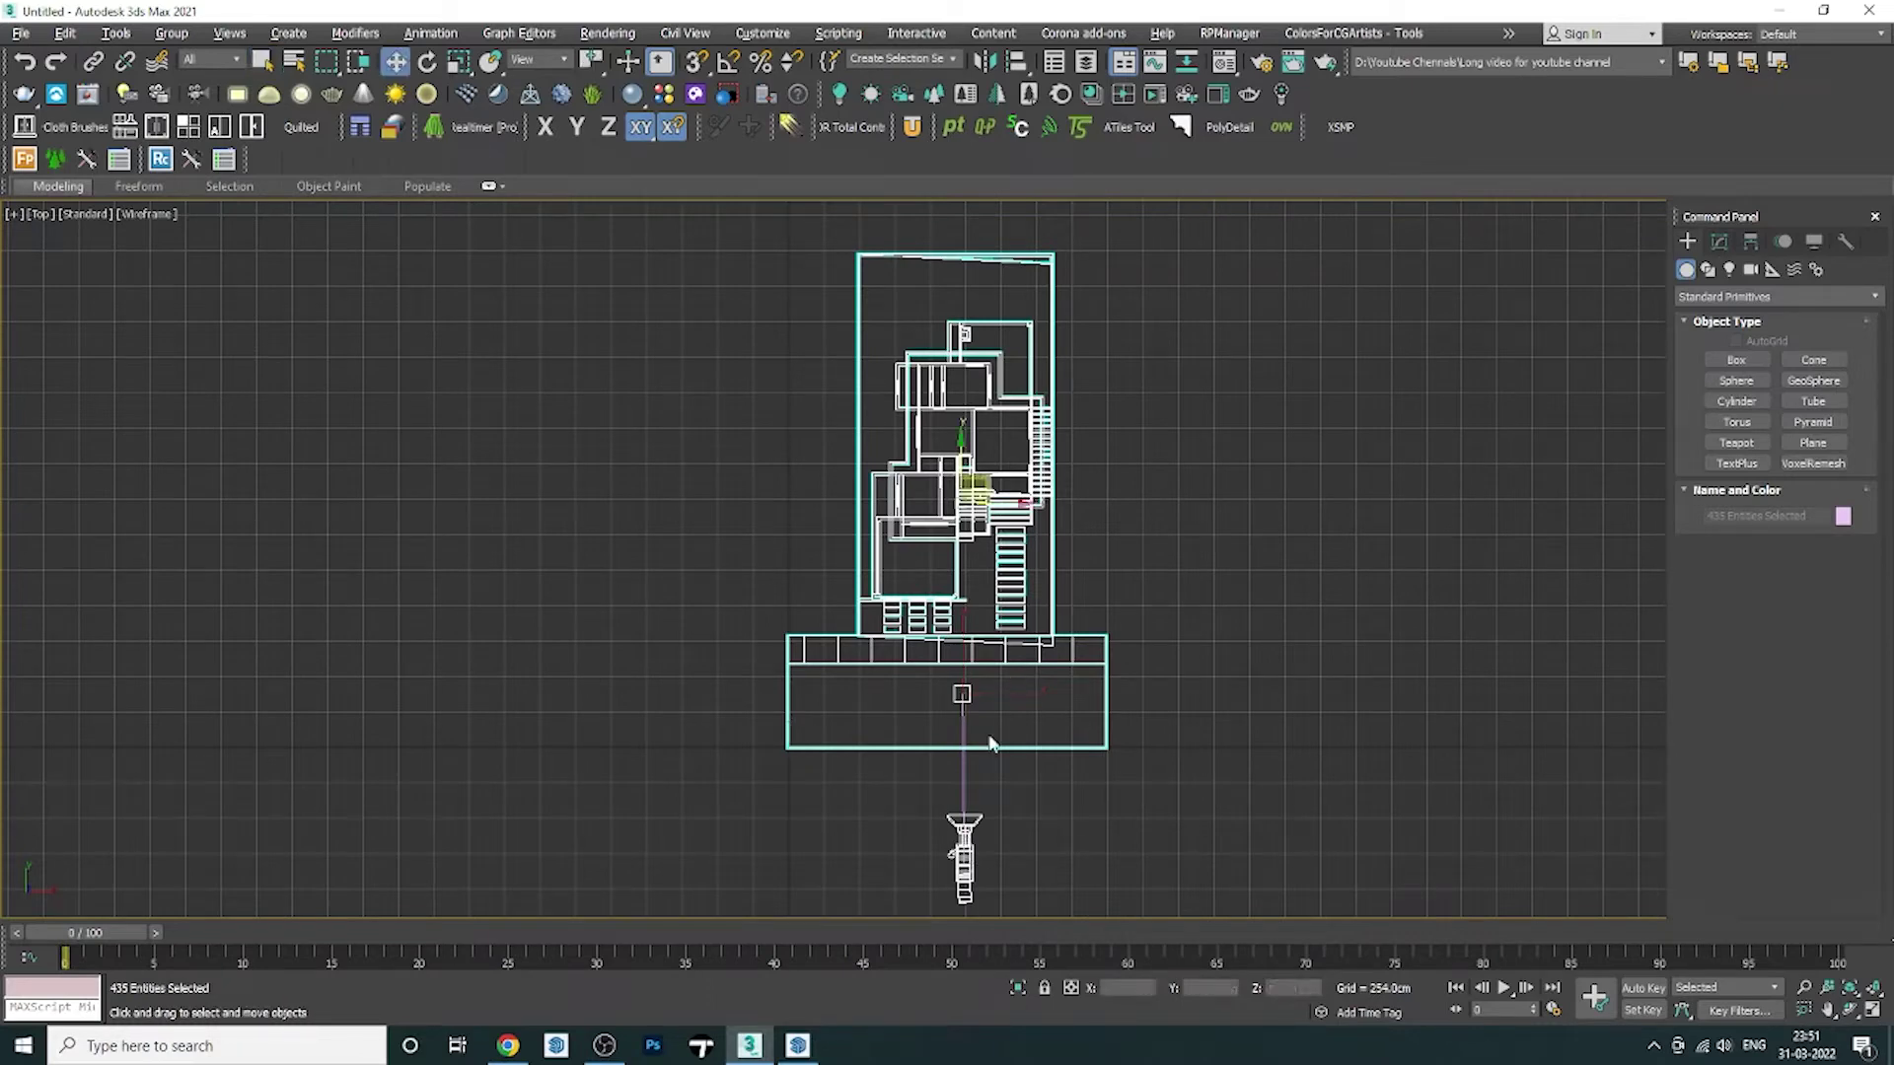
{"action": "left_click", "coordinate": [965, 864]}
{"action": "key", "text": "alt+w"}
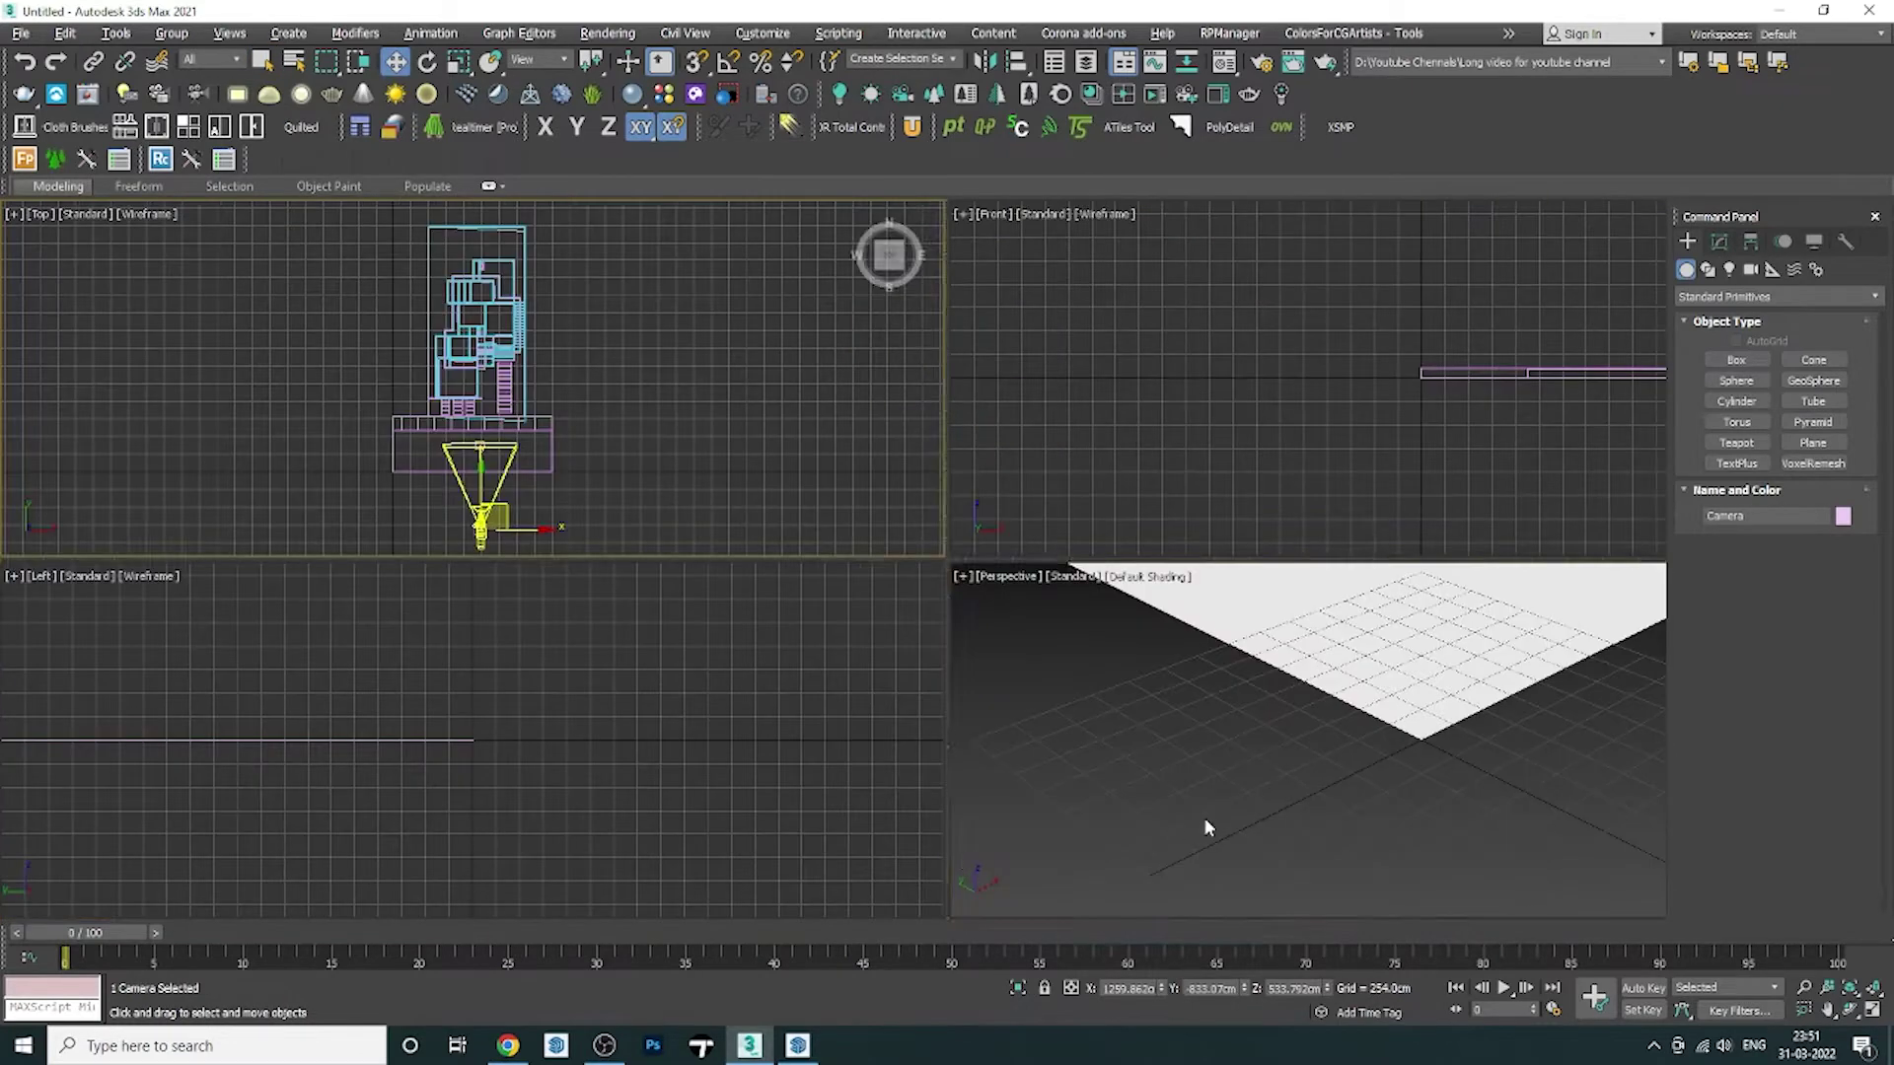
{"action": "key", "text": "c"}
{"action": "key", "text": "alt+w"}
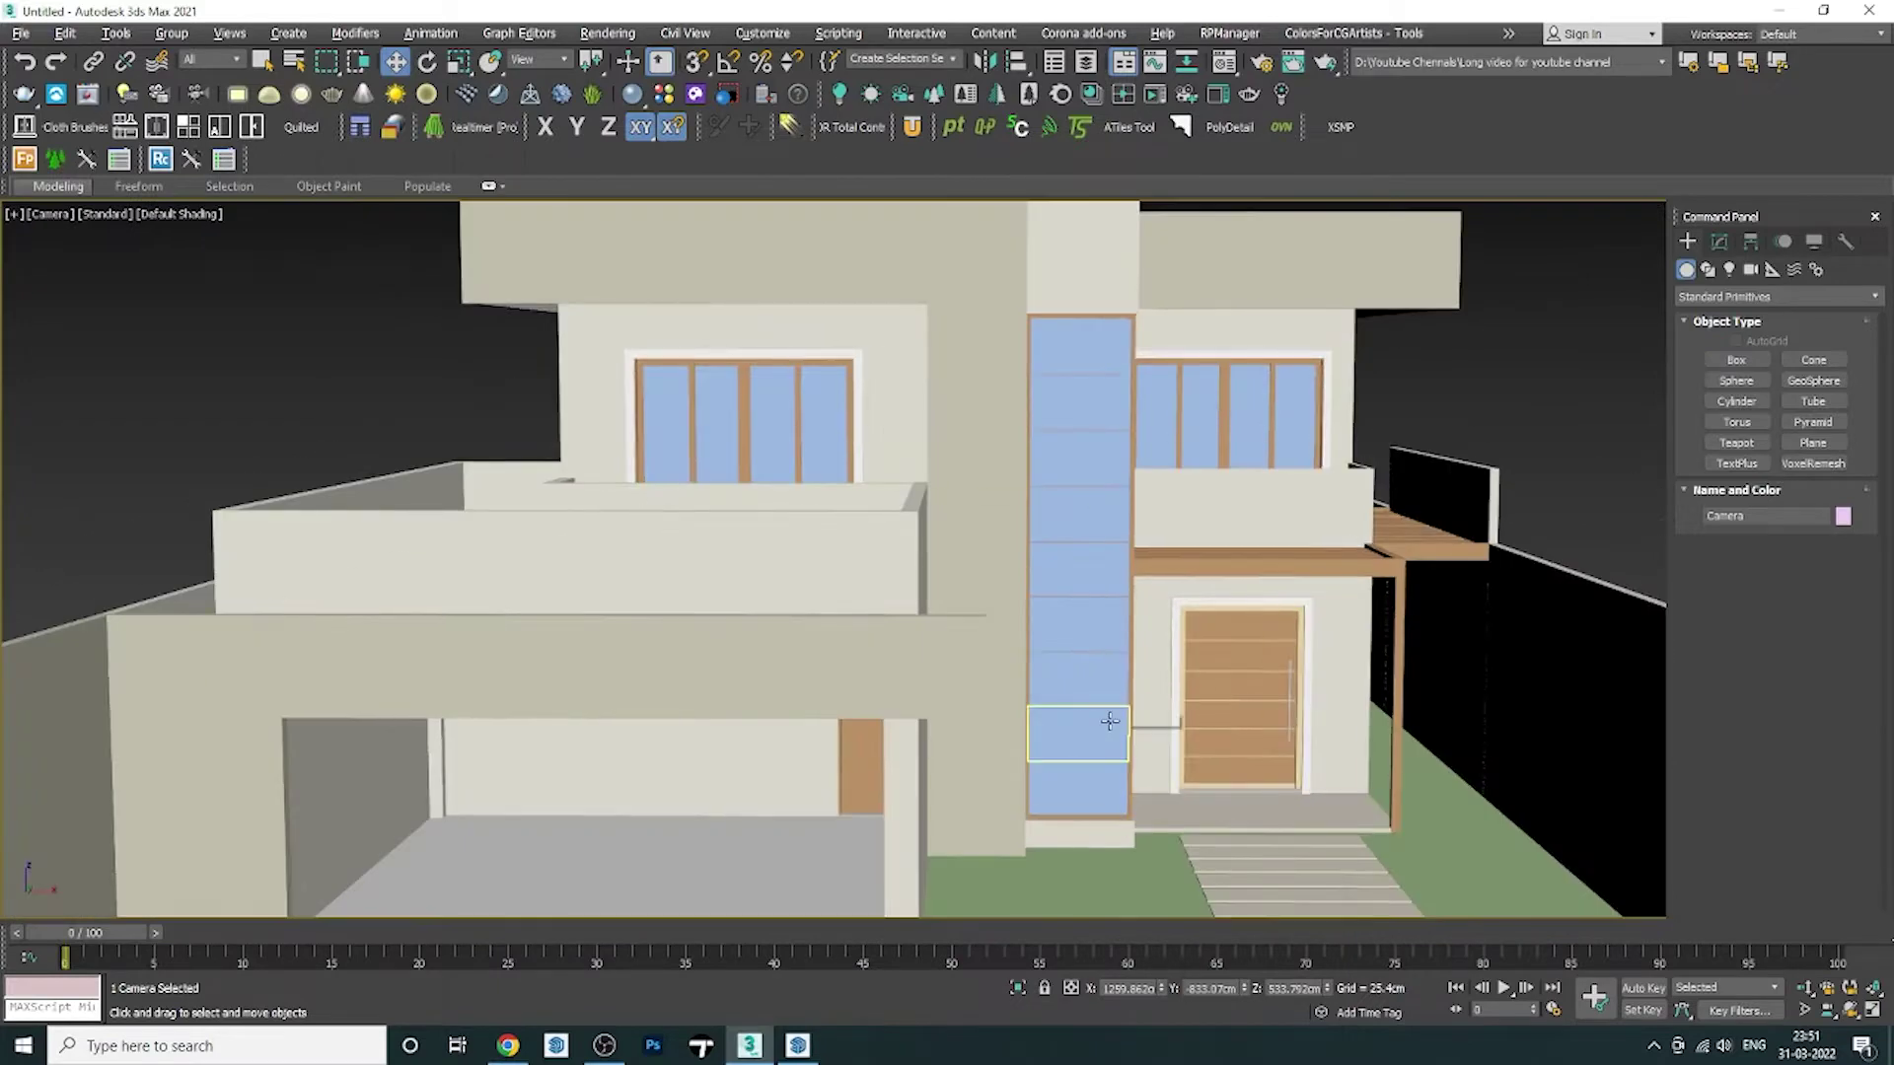
{"action": "key", "text": "shift+f"}
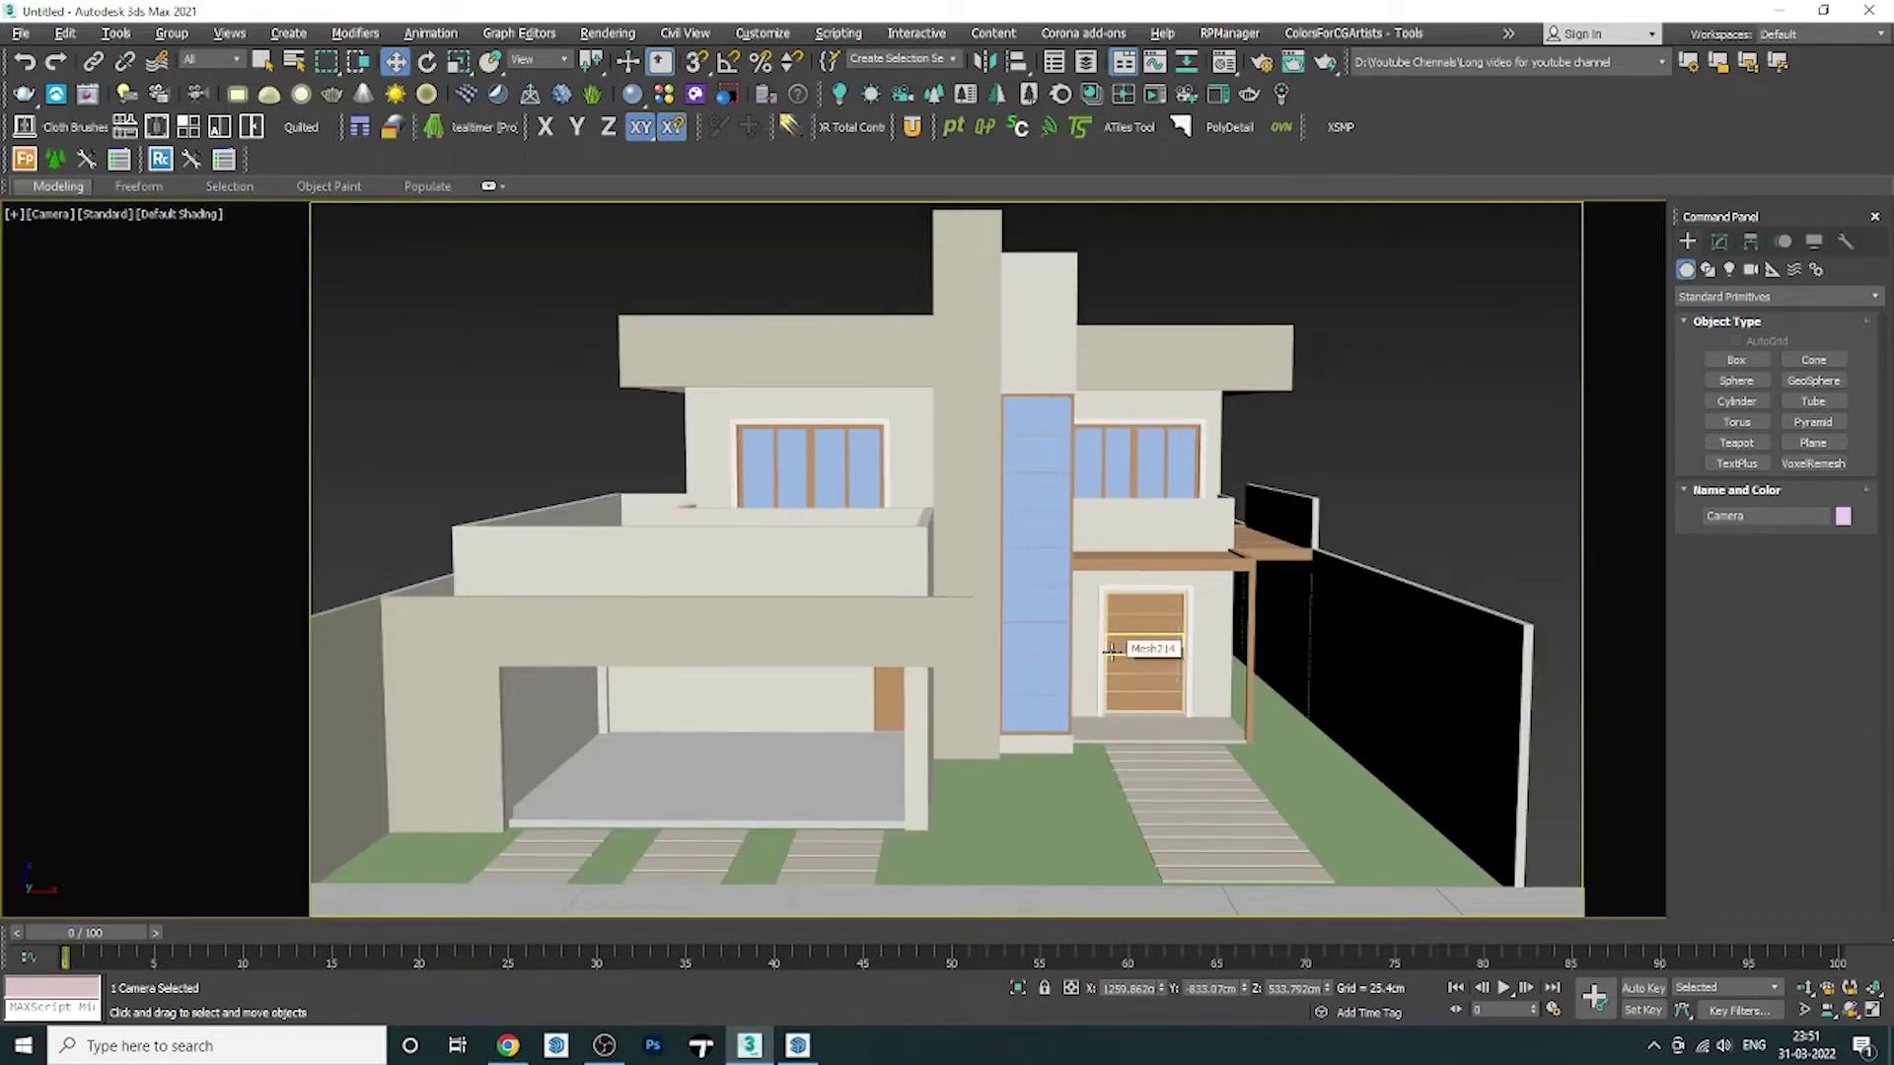
Maximize the Perspective view in shaded mode, zoomed and angled toward the whole house.
{"action": "left_click", "coordinate": [992, 639]}
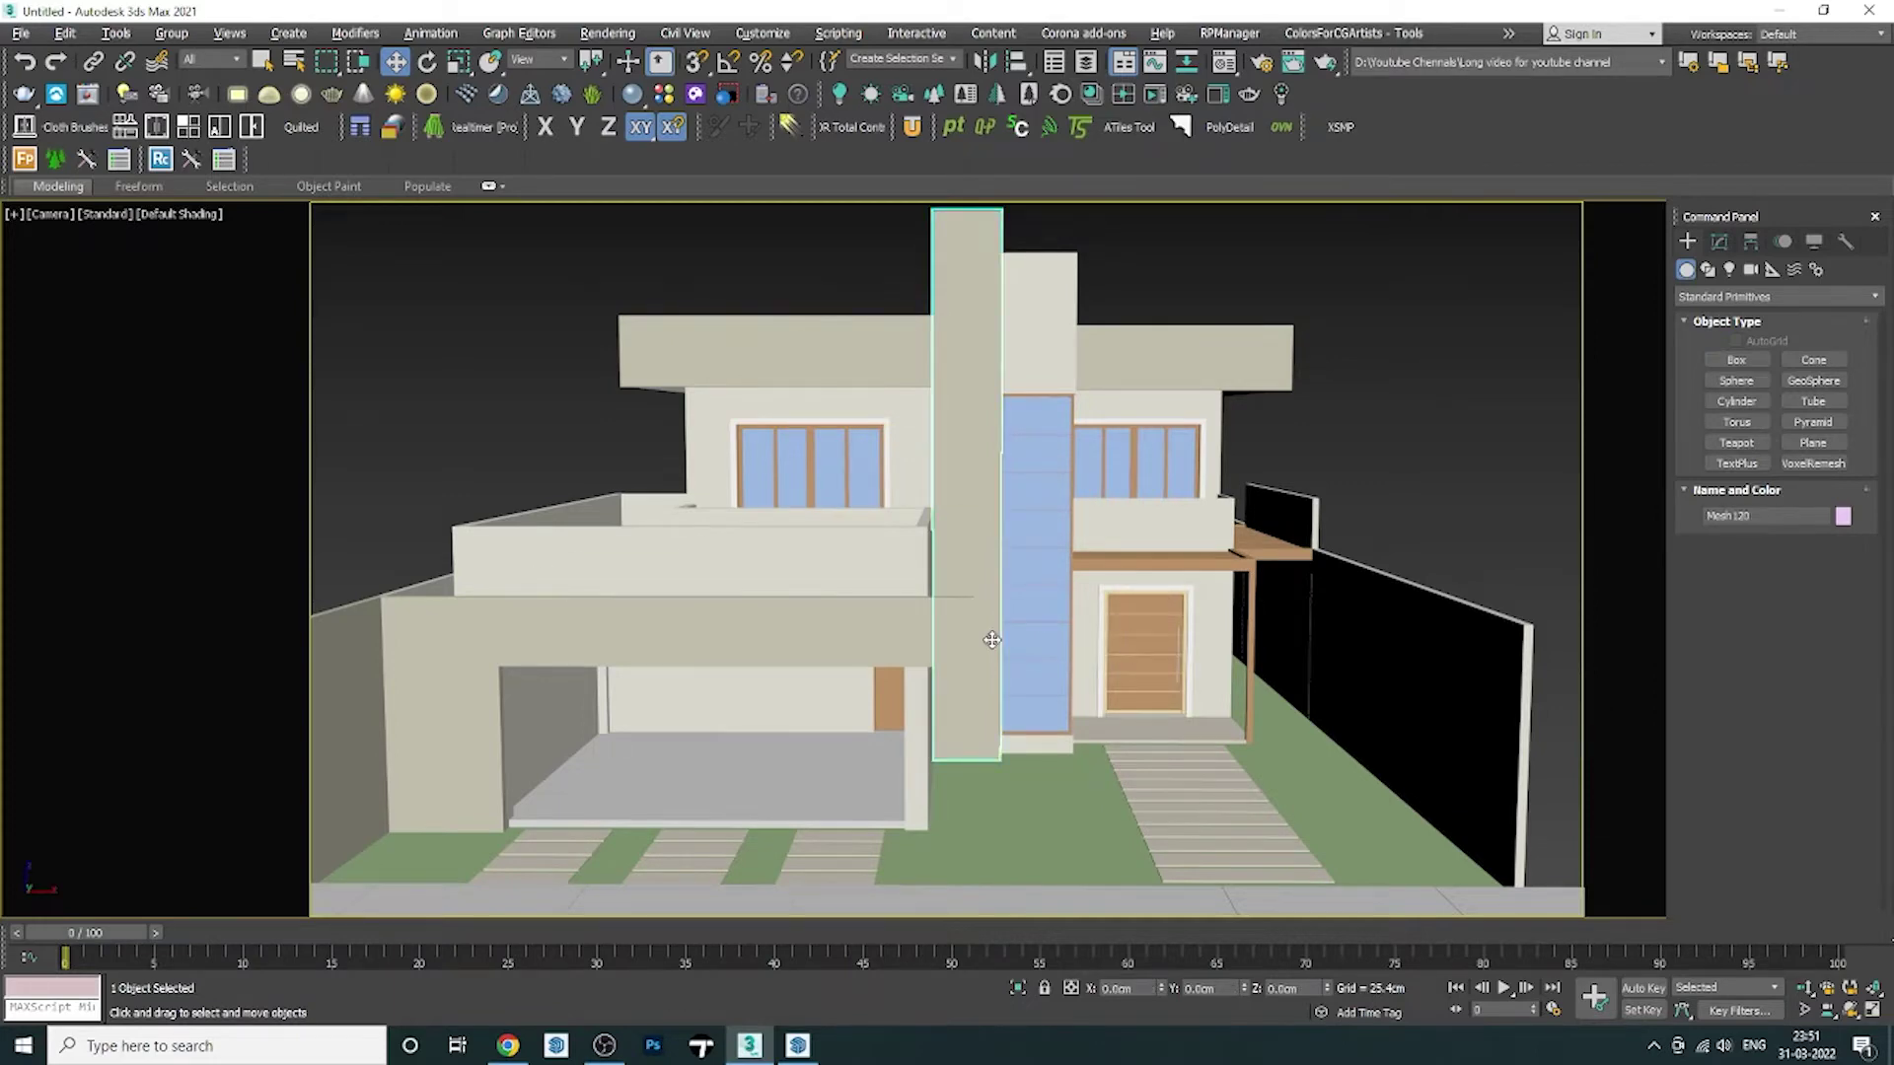
{"action": "key", "text": "alt+w"}
{"action": "right_click", "coordinate": [1306, 385]}
{"action": "key", "text": "alt+w"}
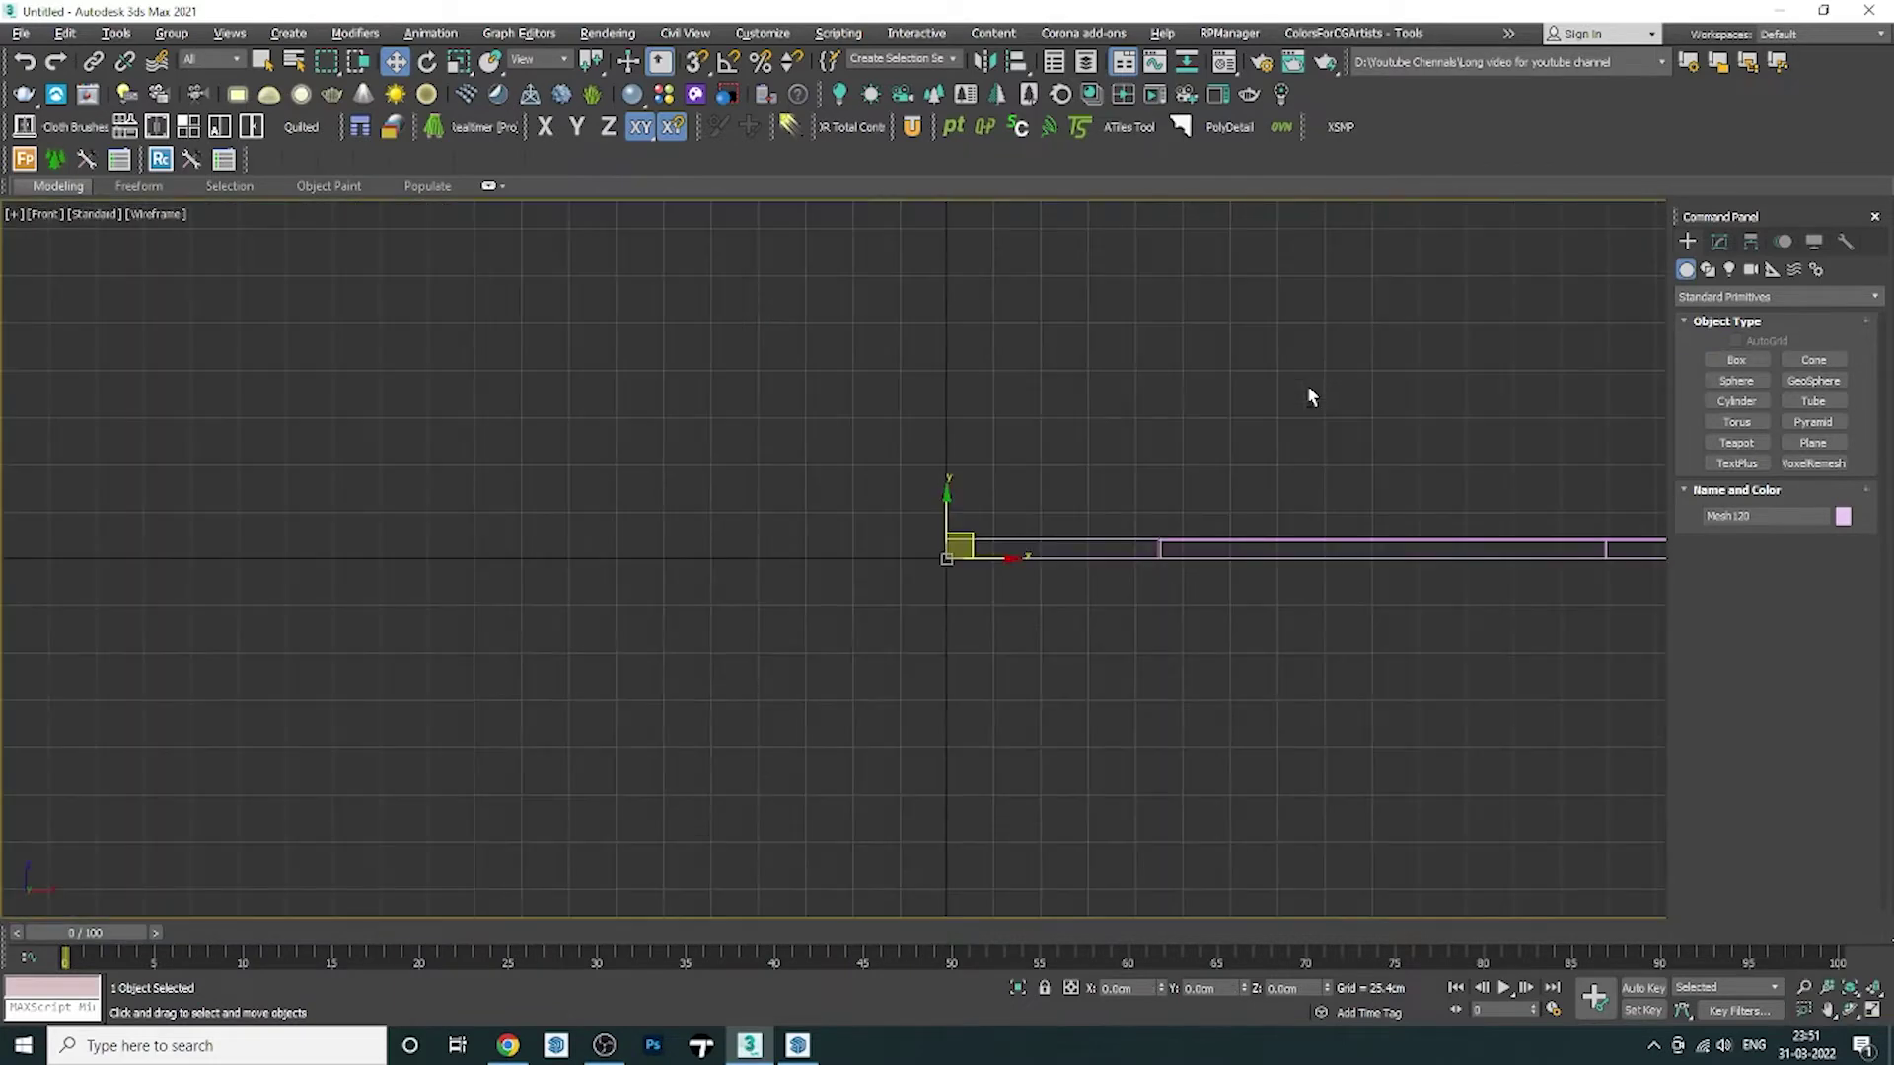
{"action": "key", "text": "z"}
{"action": "scroll", "coordinate": [1063, 619], "scroll_direction": "down", "scroll_amount": 3}
{"action": "key", "text": "F3"}
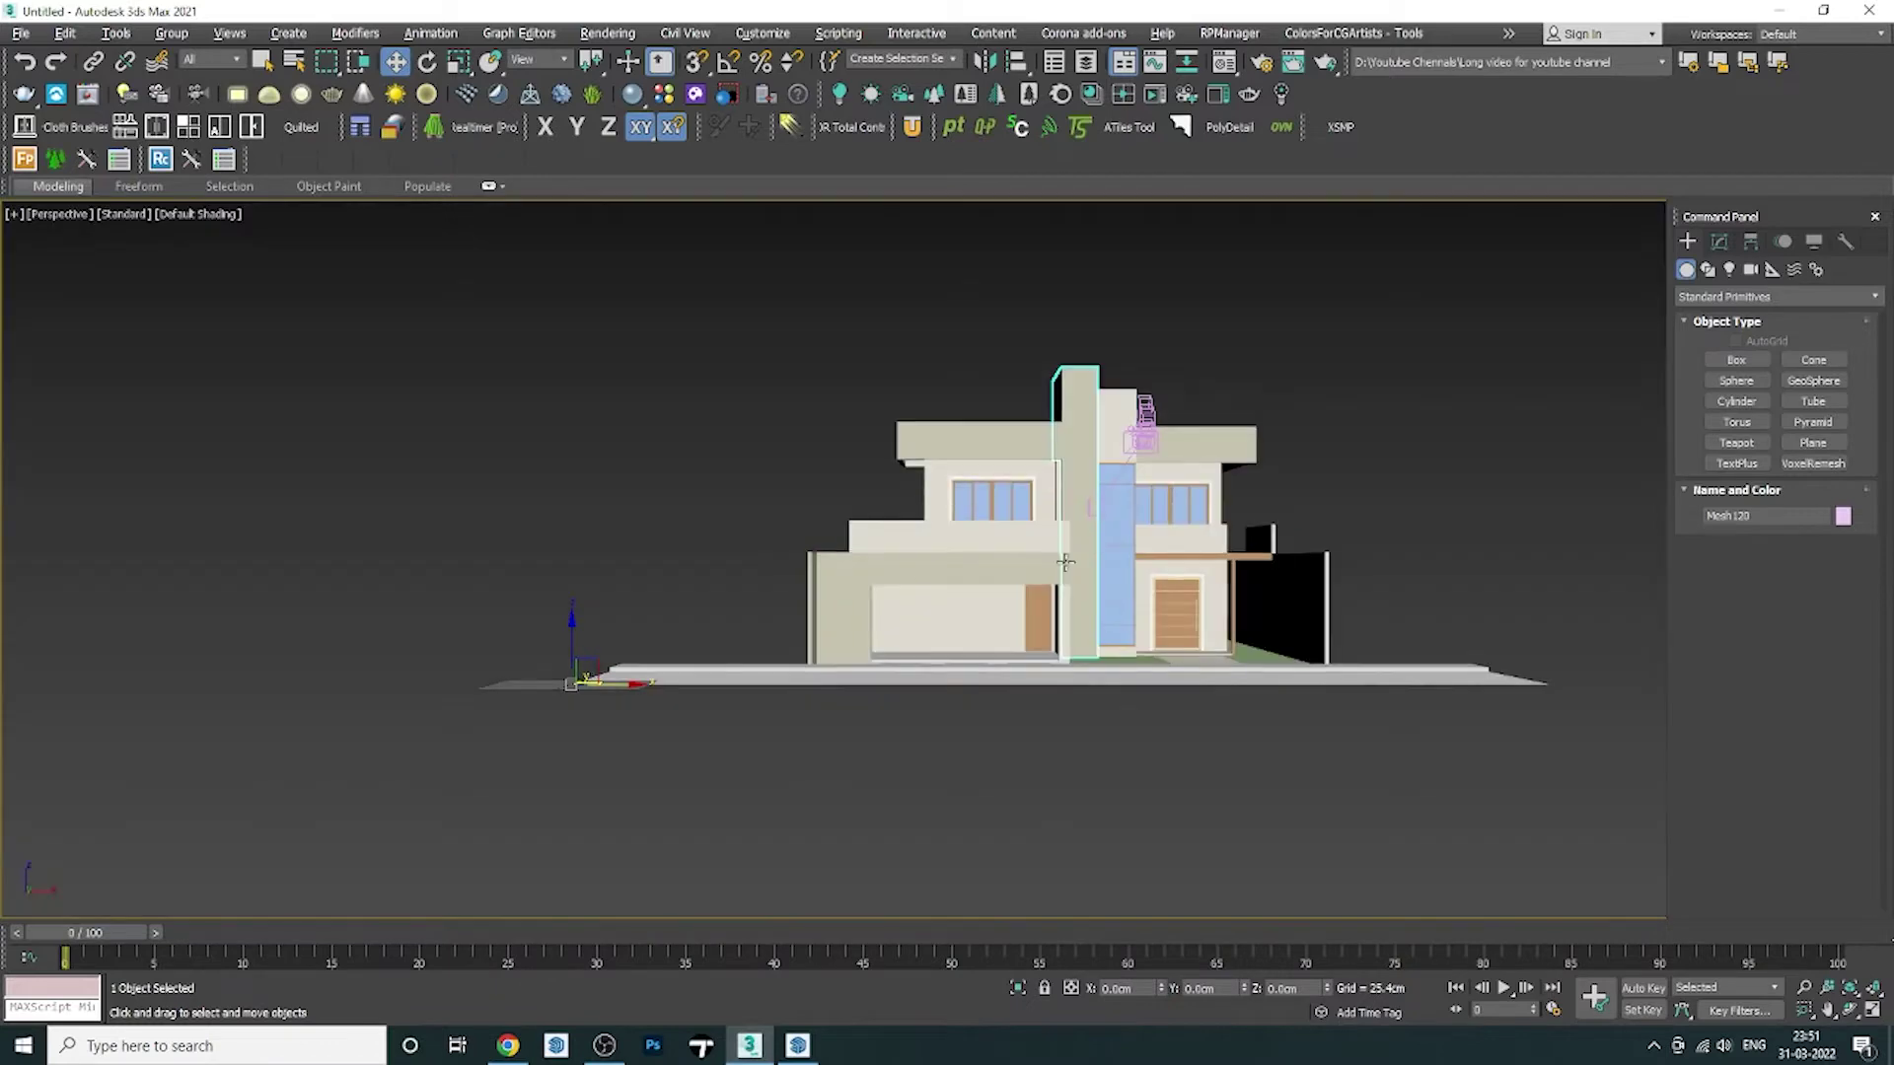
{"action": "scroll", "coordinate": [1063, 619], "scroll_direction": "up", "scroll_amount": 3}
{"action": "middle_click_drag", "start_coordinate": [1063, 620], "coordinate": [1036, 606], "text": "alt"}
In Asset Tracking, set the path of all missing texture maps to the Desktop 3dsmax folder.
{"action": "left_click", "coordinate": [19, 32]}
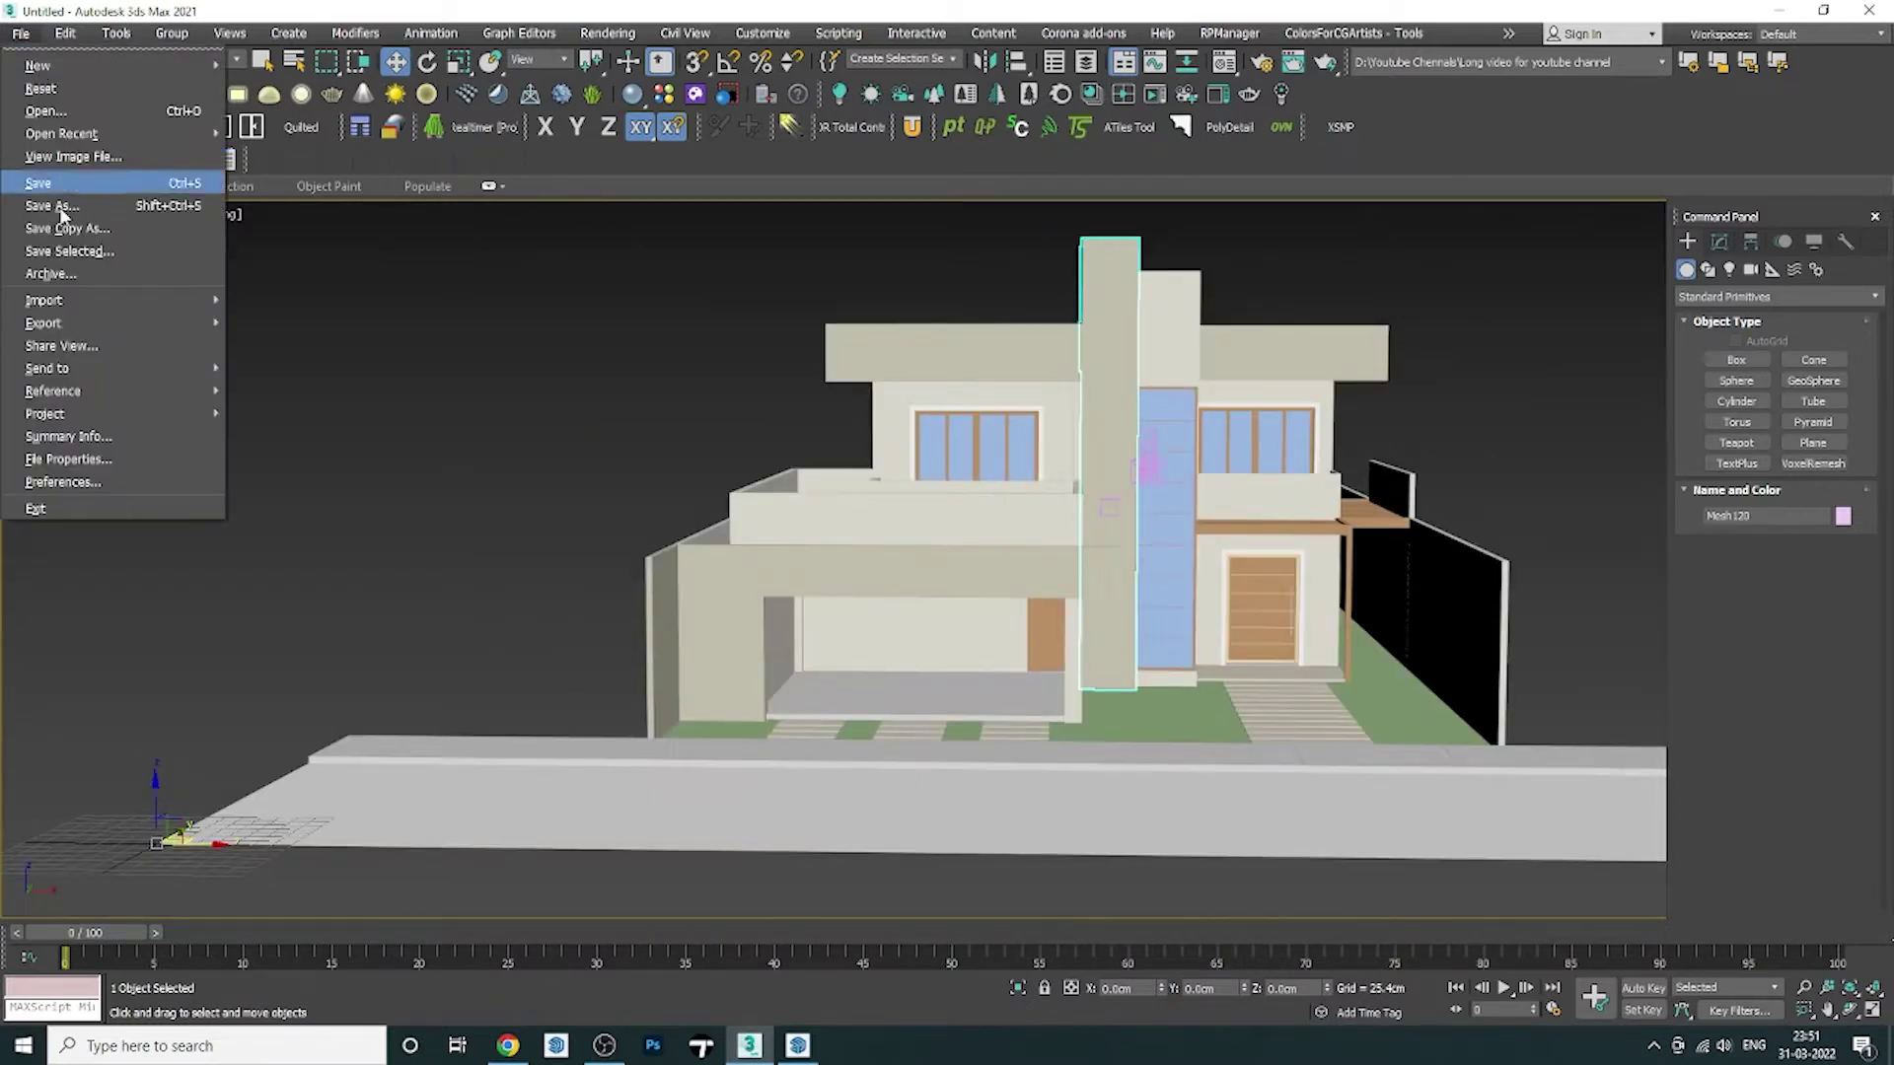
{"action": "mouse_move", "coordinate": [53, 390]}
{"action": "left_click", "coordinate": [312, 477]}
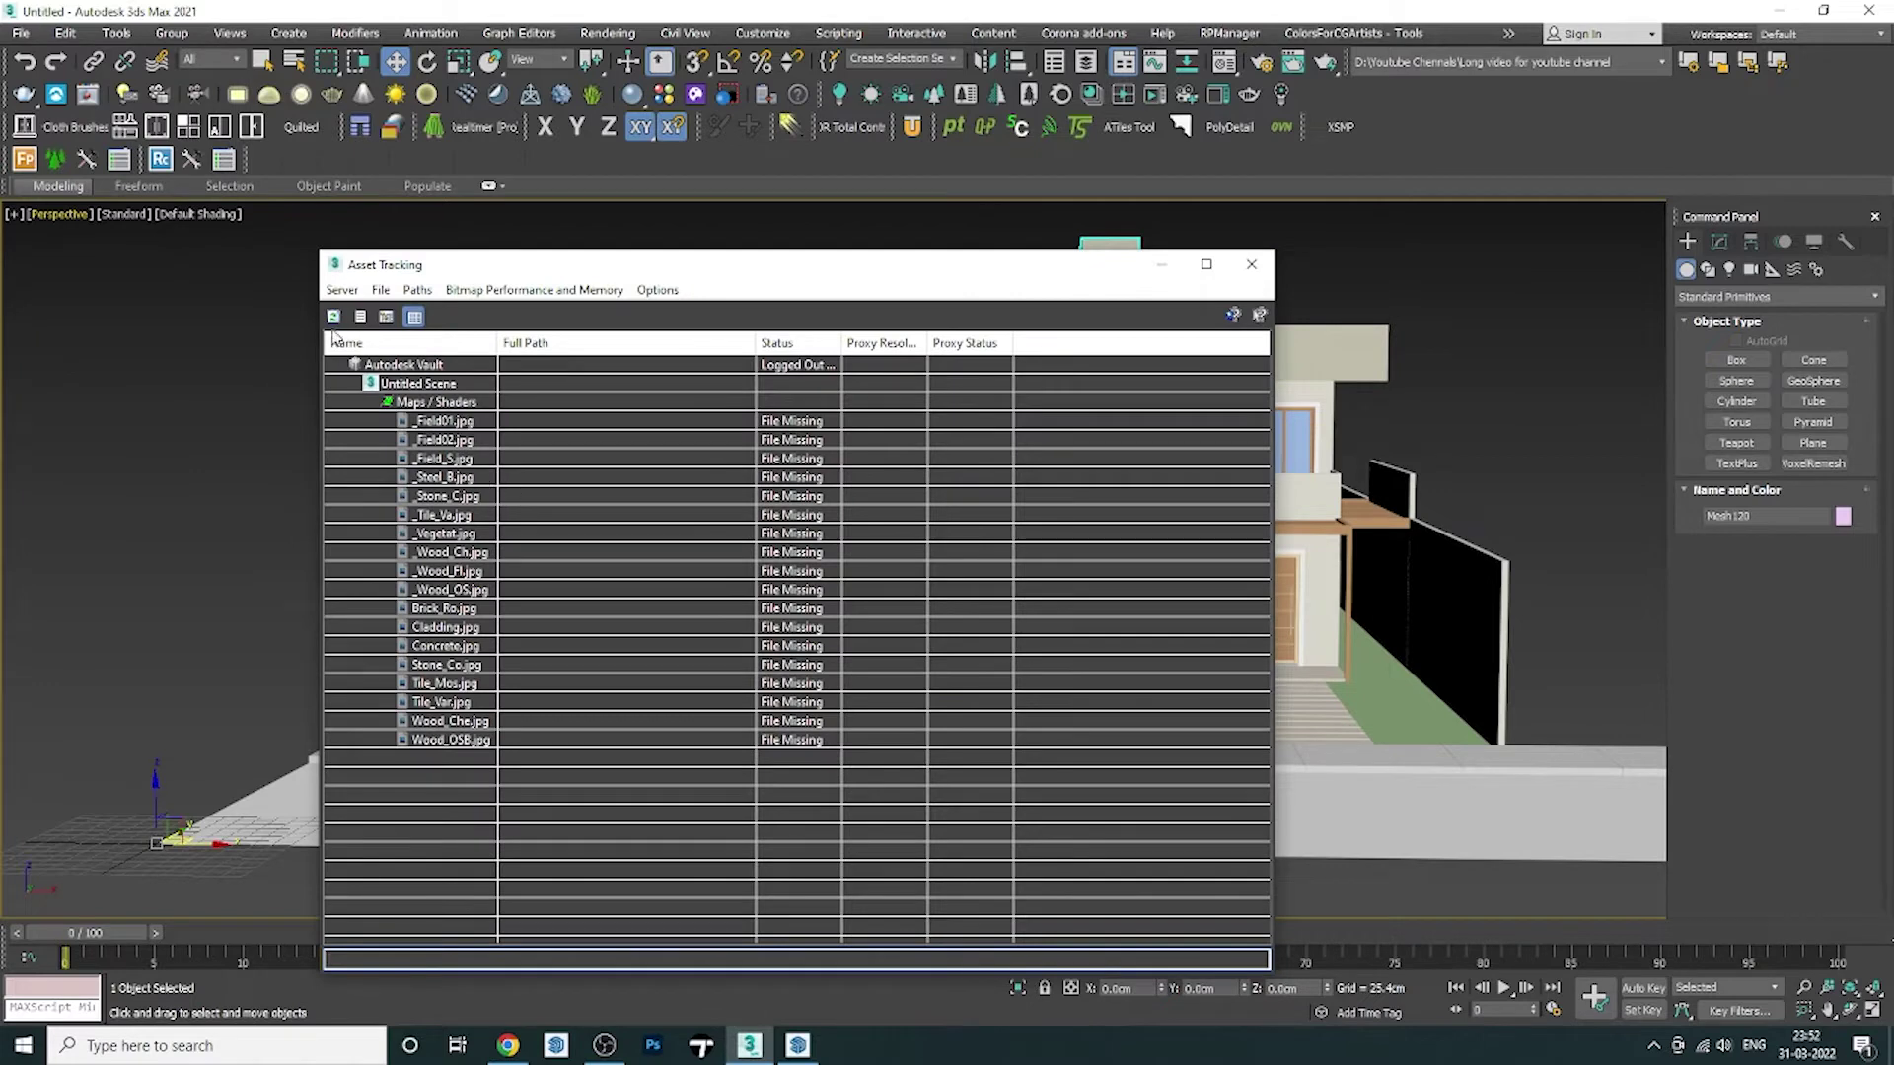
{"action": "left_click", "coordinate": [462, 424]}
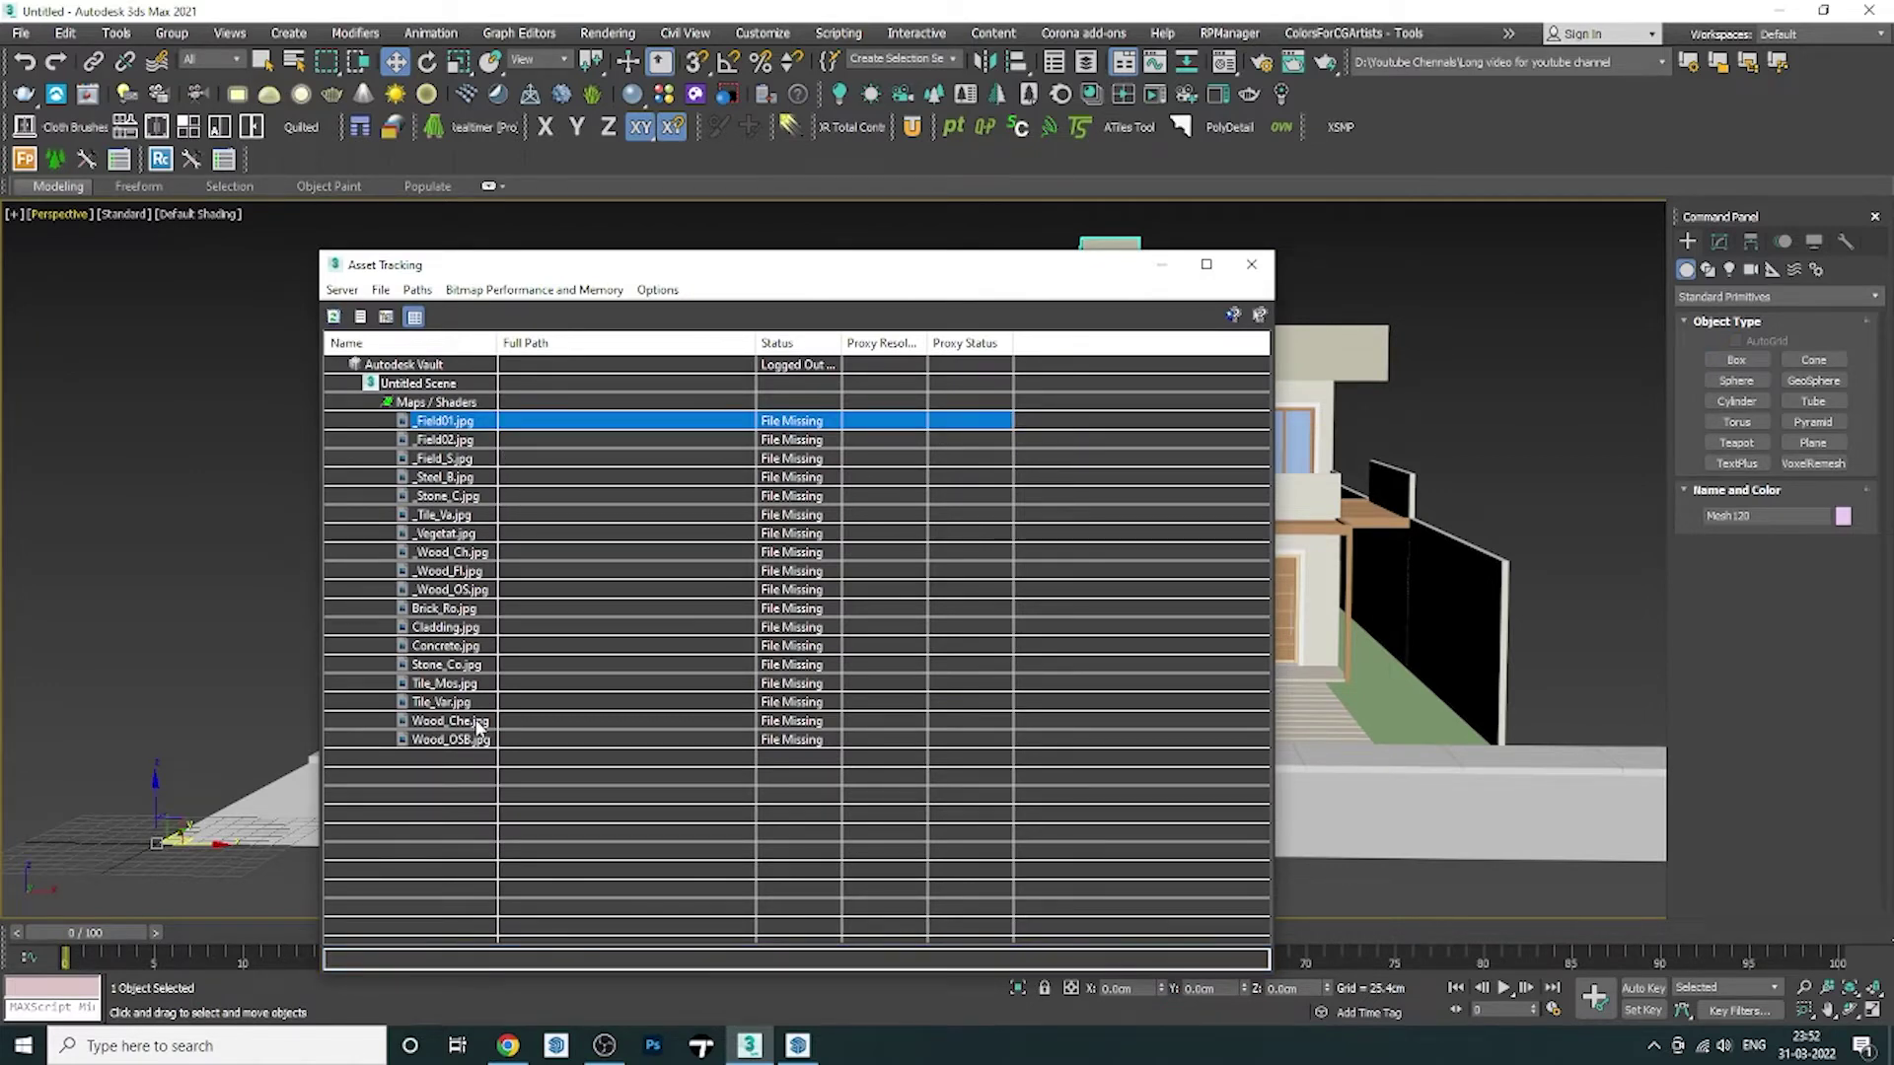
{"action": "left_click", "coordinate": [462, 739], "text": "shift"}
{"action": "right_click", "coordinate": [462, 740]}
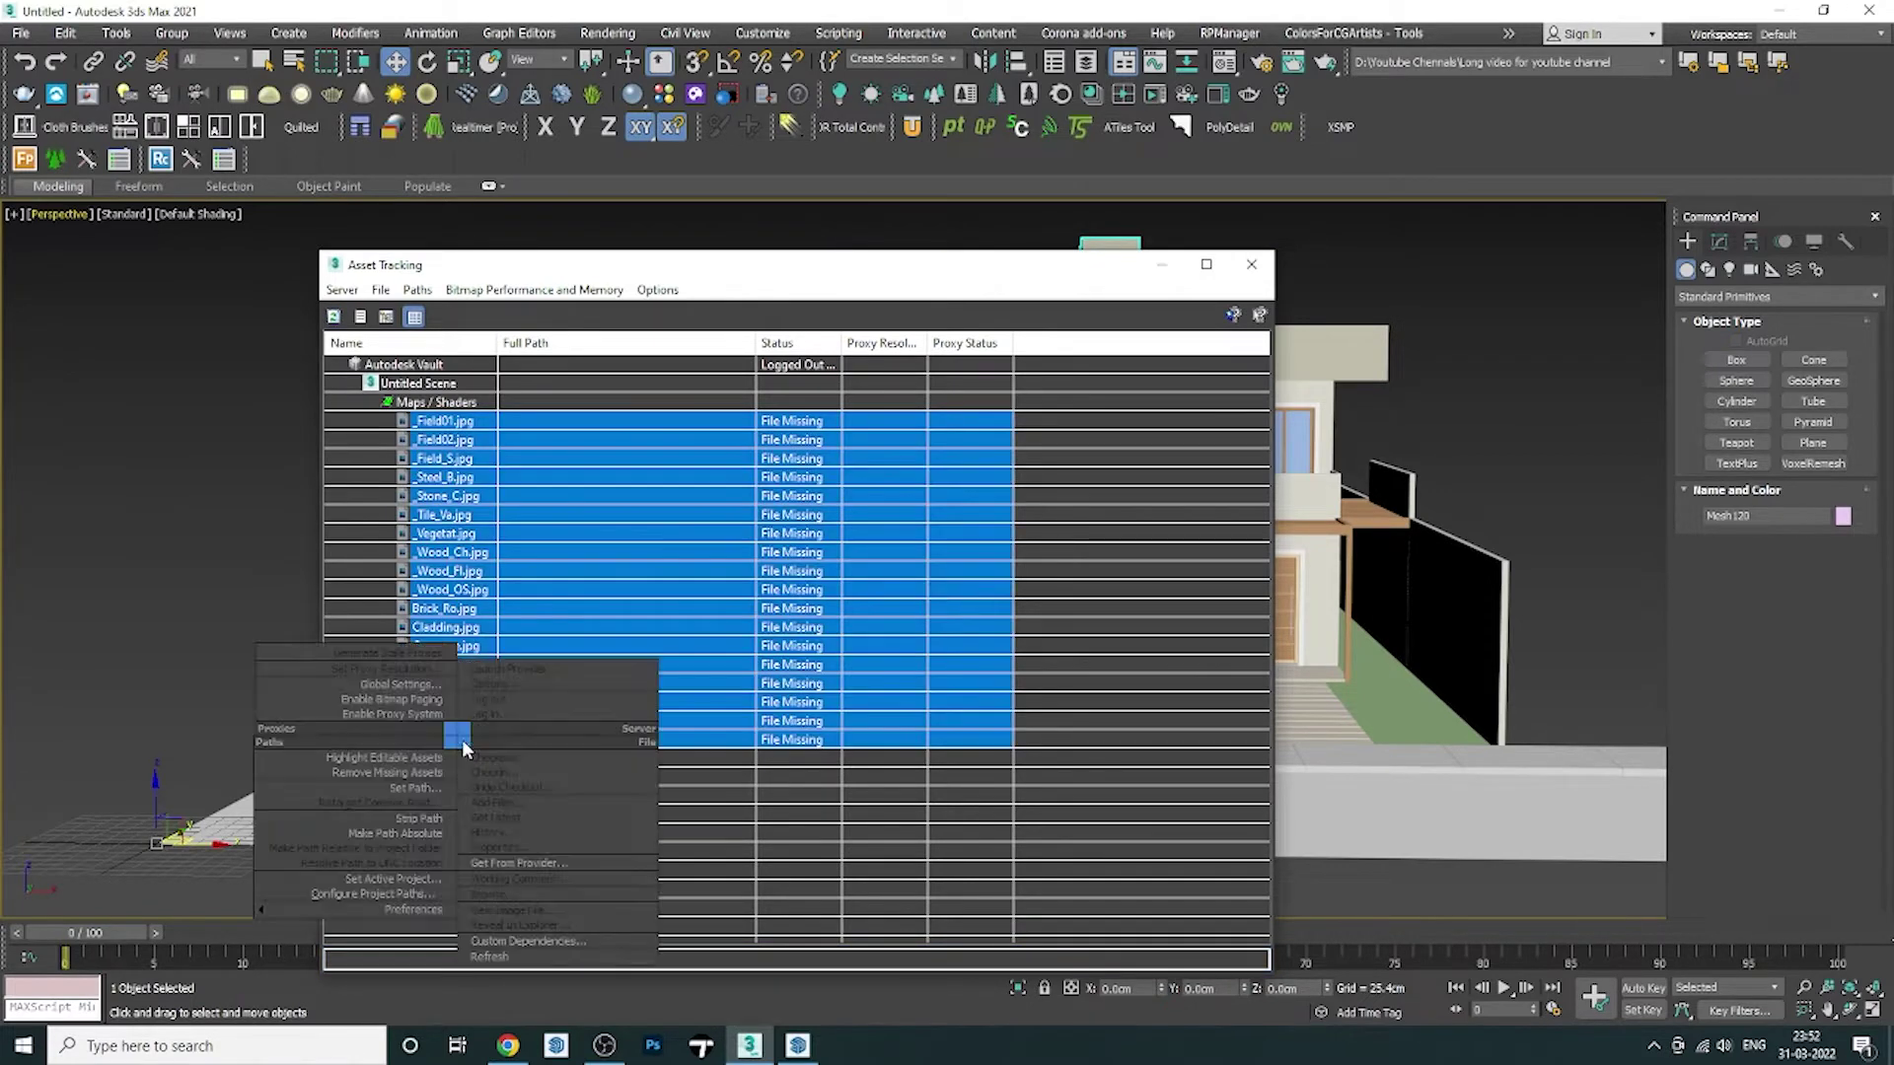
{"action": "left_click", "coordinate": [427, 776]}
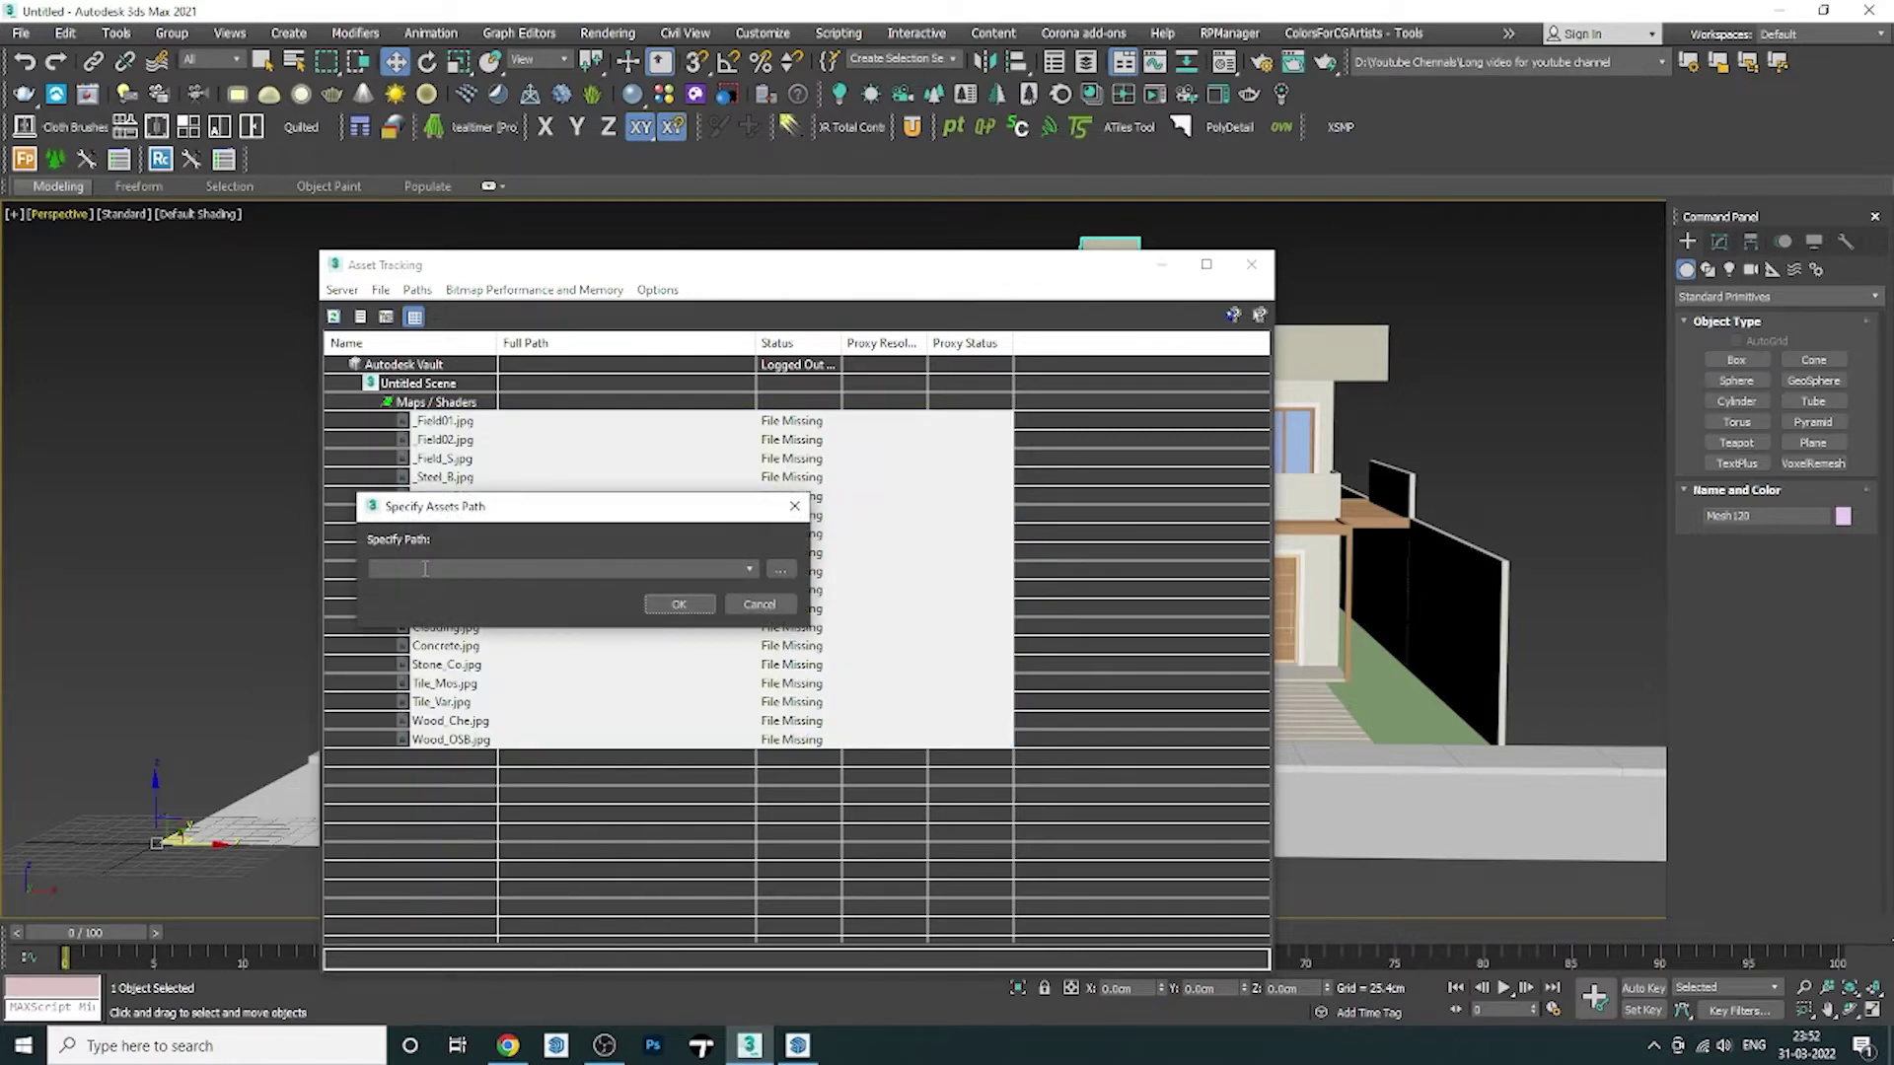
{"action": "right_click", "coordinate": [425, 569]}
{"action": "left_click", "coordinate": [434, 653]}
{"action": "left_click", "coordinate": [679, 603]}
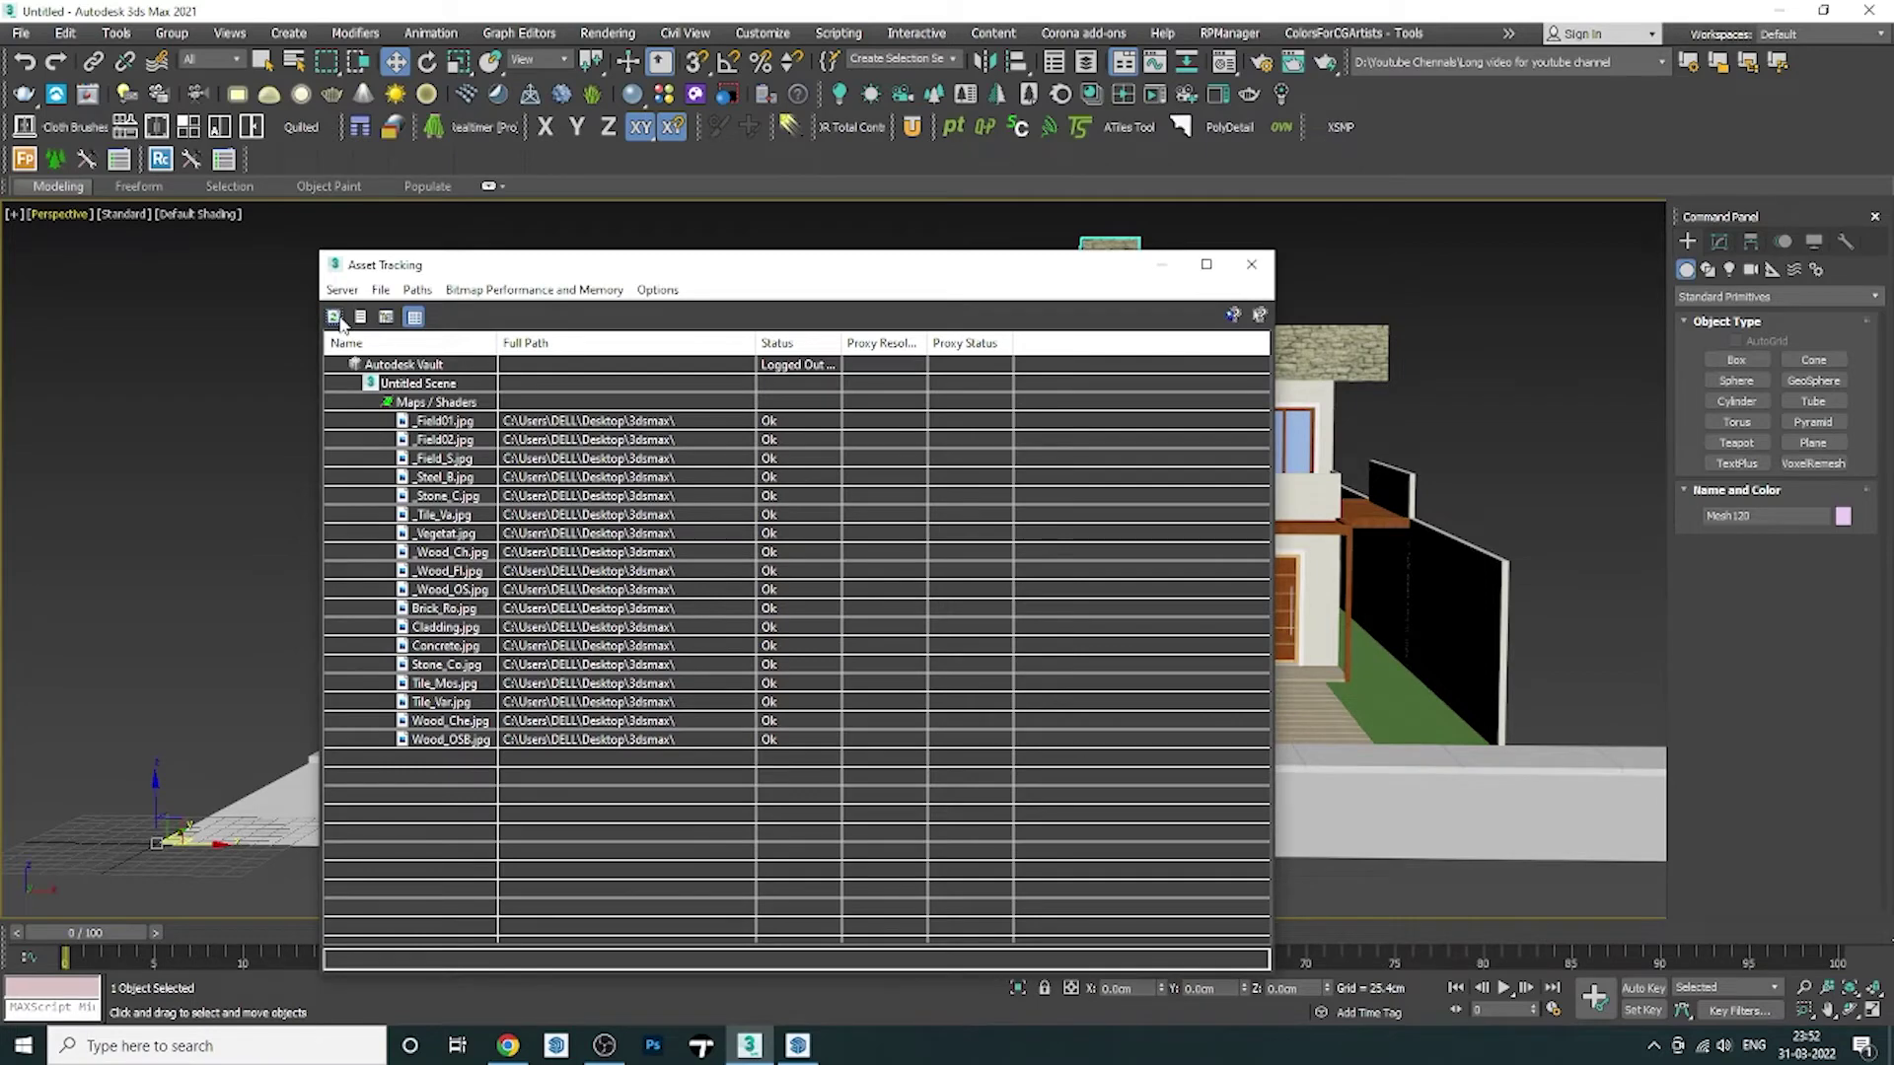
{"action": "left_click", "coordinate": [1250, 264]}
Select all objects and run the V-Ray scene converter with Physical Material to VRayMtl enabled.
{"action": "left_click", "coordinate": [1303, 247]}
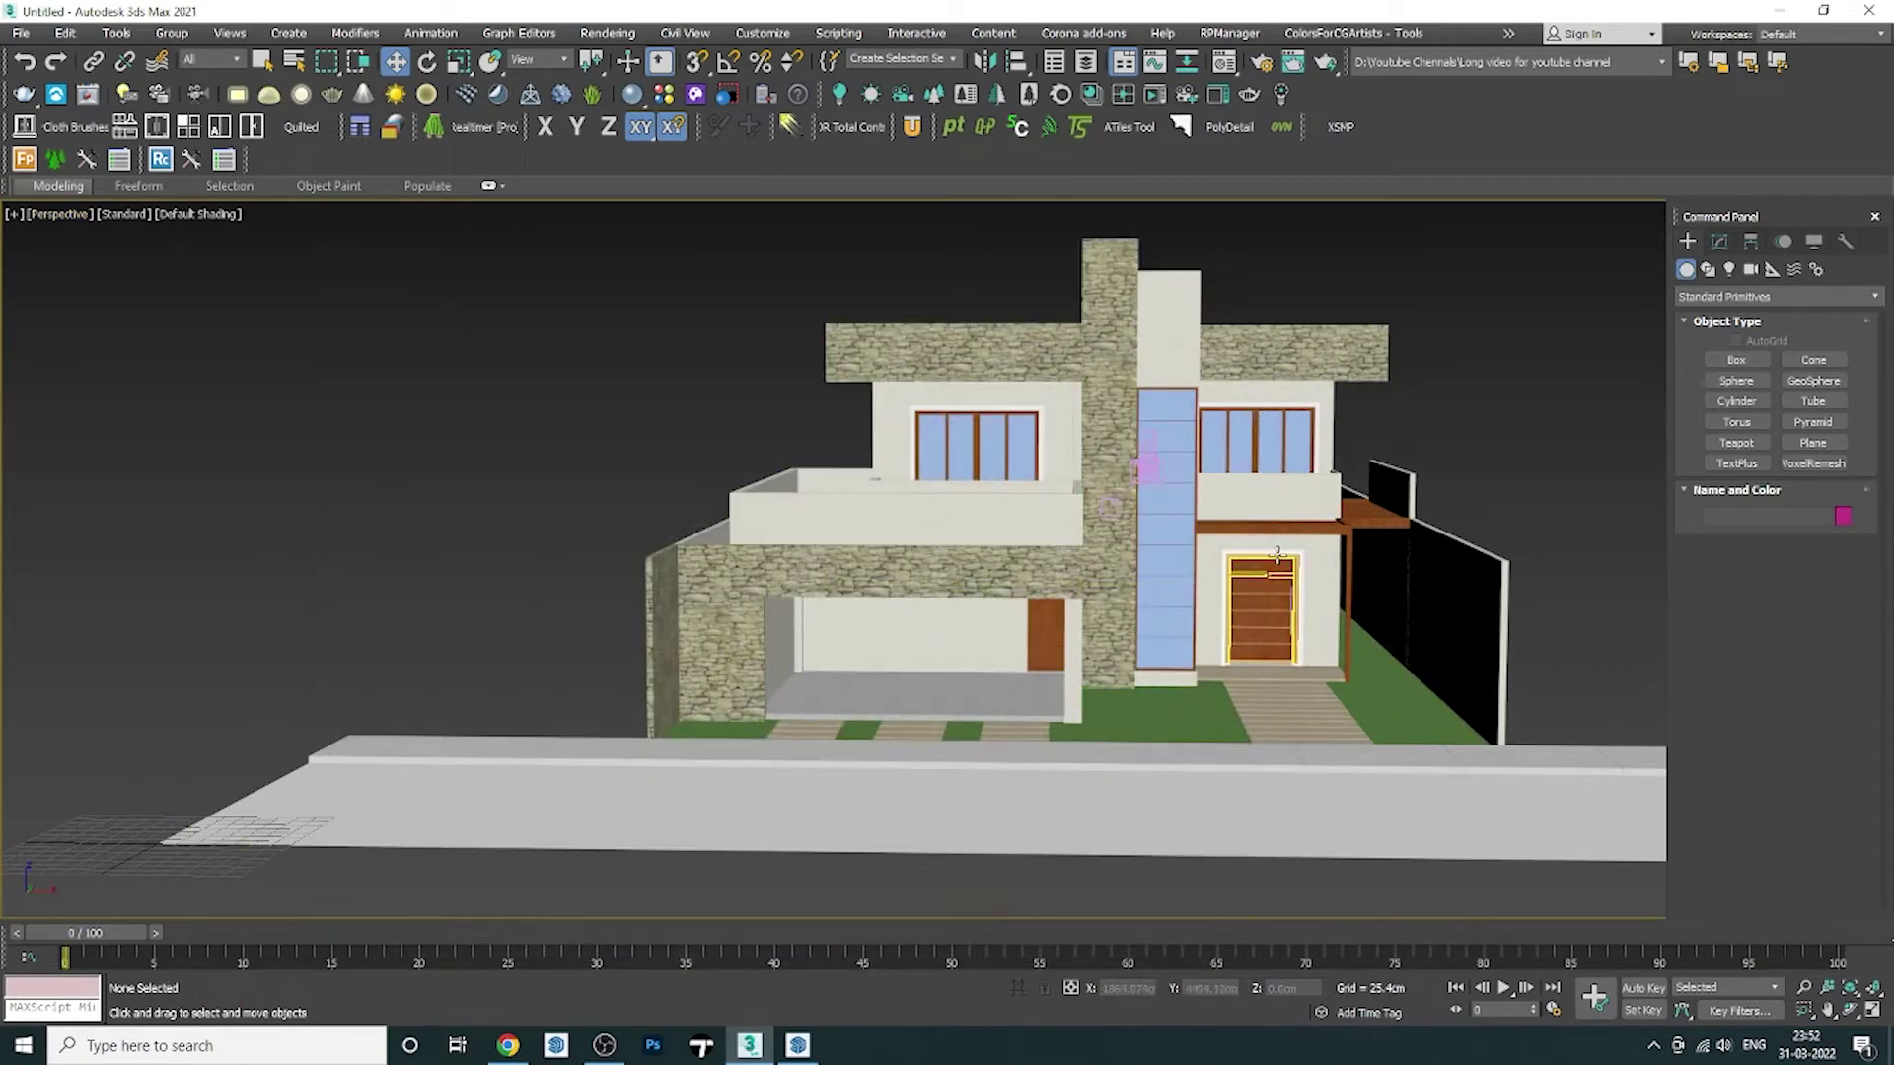
{"action": "key", "text": "z"}
{"action": "key", "text": "ctrl+a"}
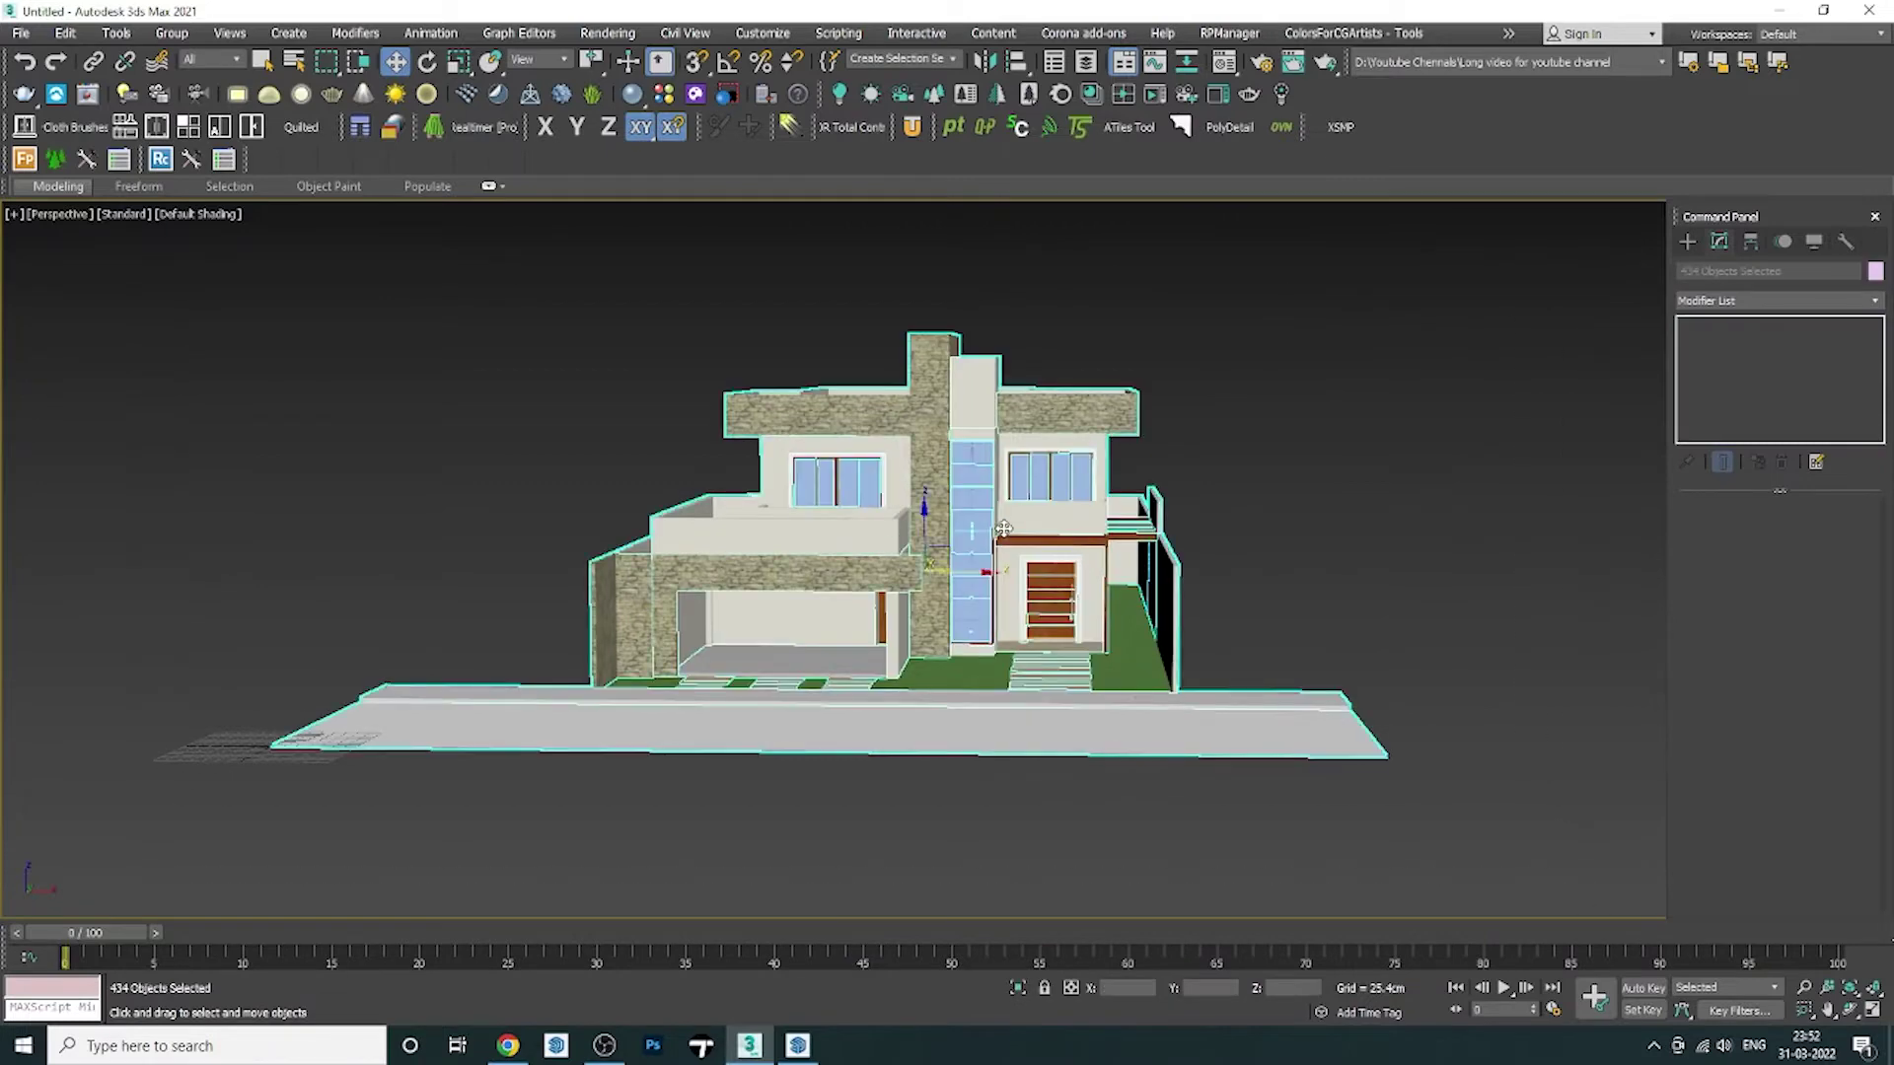
{"action": "right_click", "coordinate": [1002, 522]}
{"action": "left_click", "coordinate": [1078, 818]}
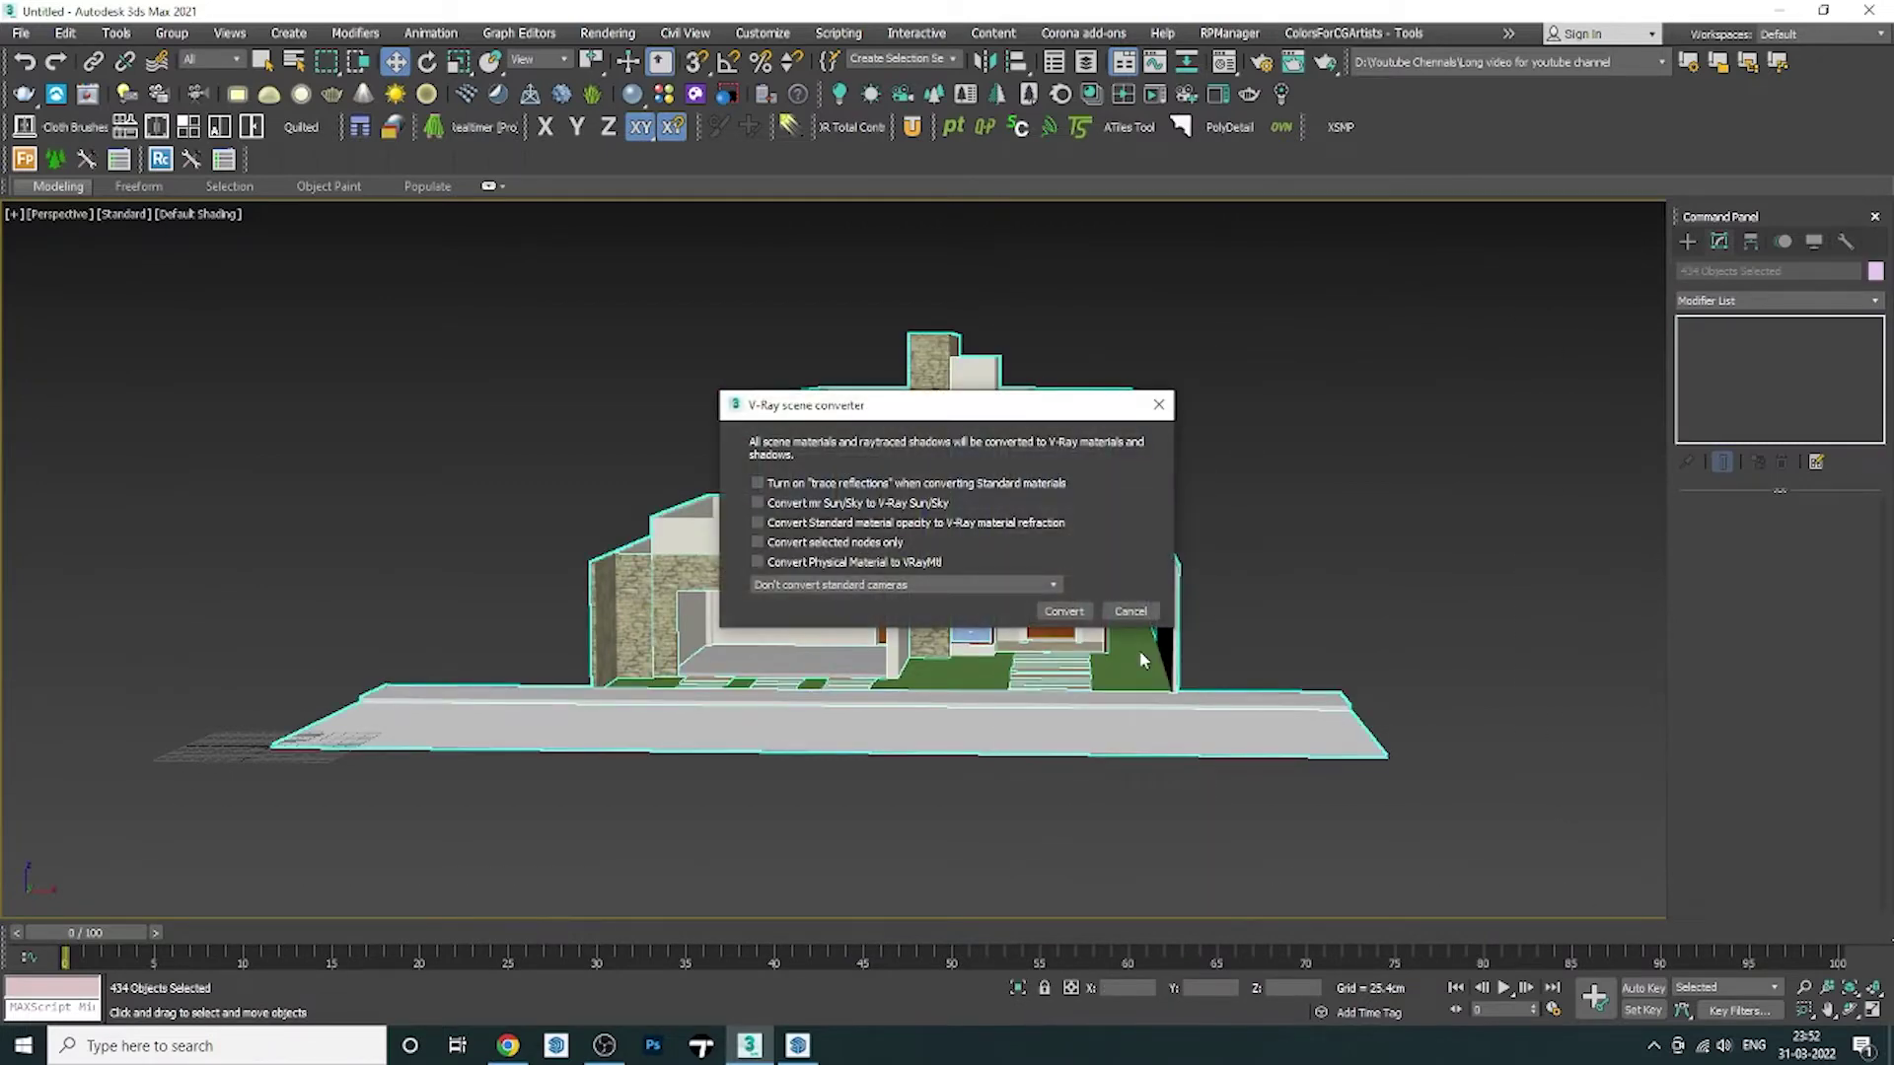
{"action": "left_click", "coordinate": [782, 564]}
{"action": "left_click_drag", "start_coordinate": [958, 411], "coordinate": [1463, 340]}
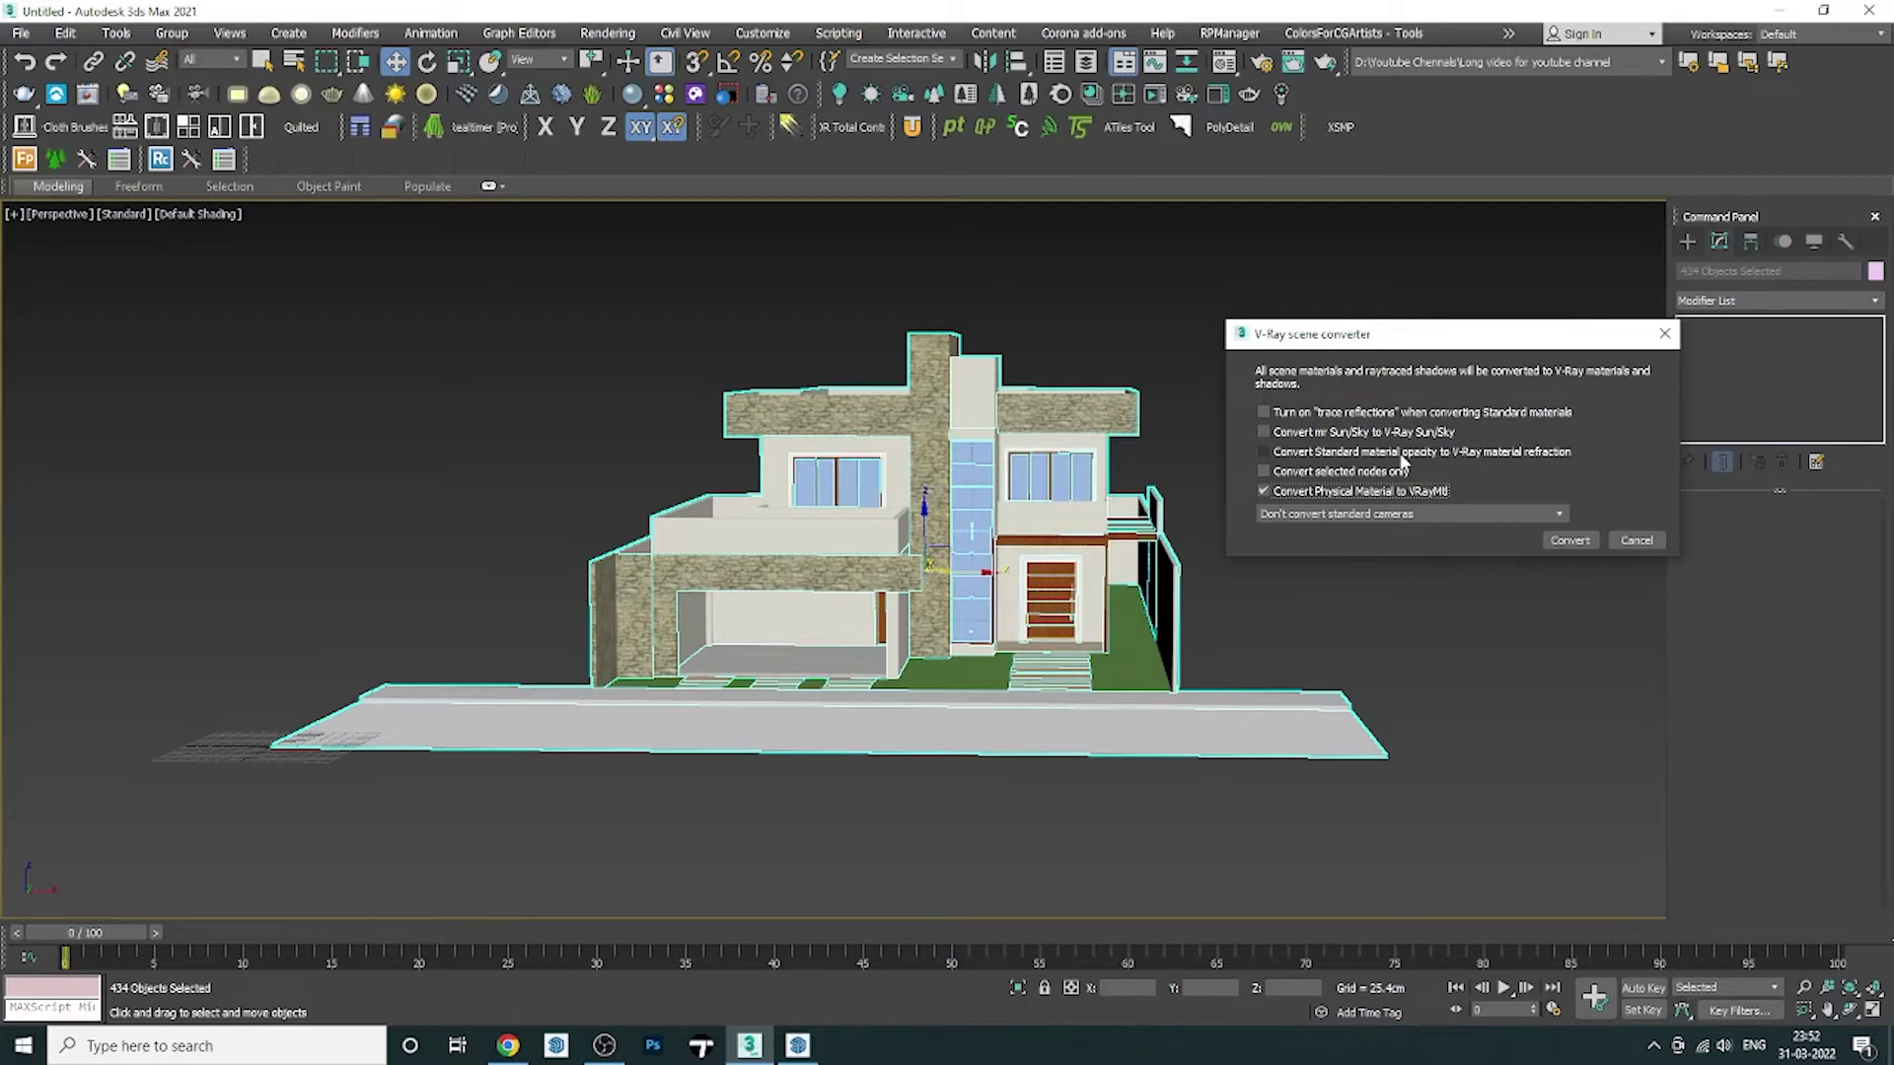
{"action": "left_click", "coordinate": [1571, 544]}
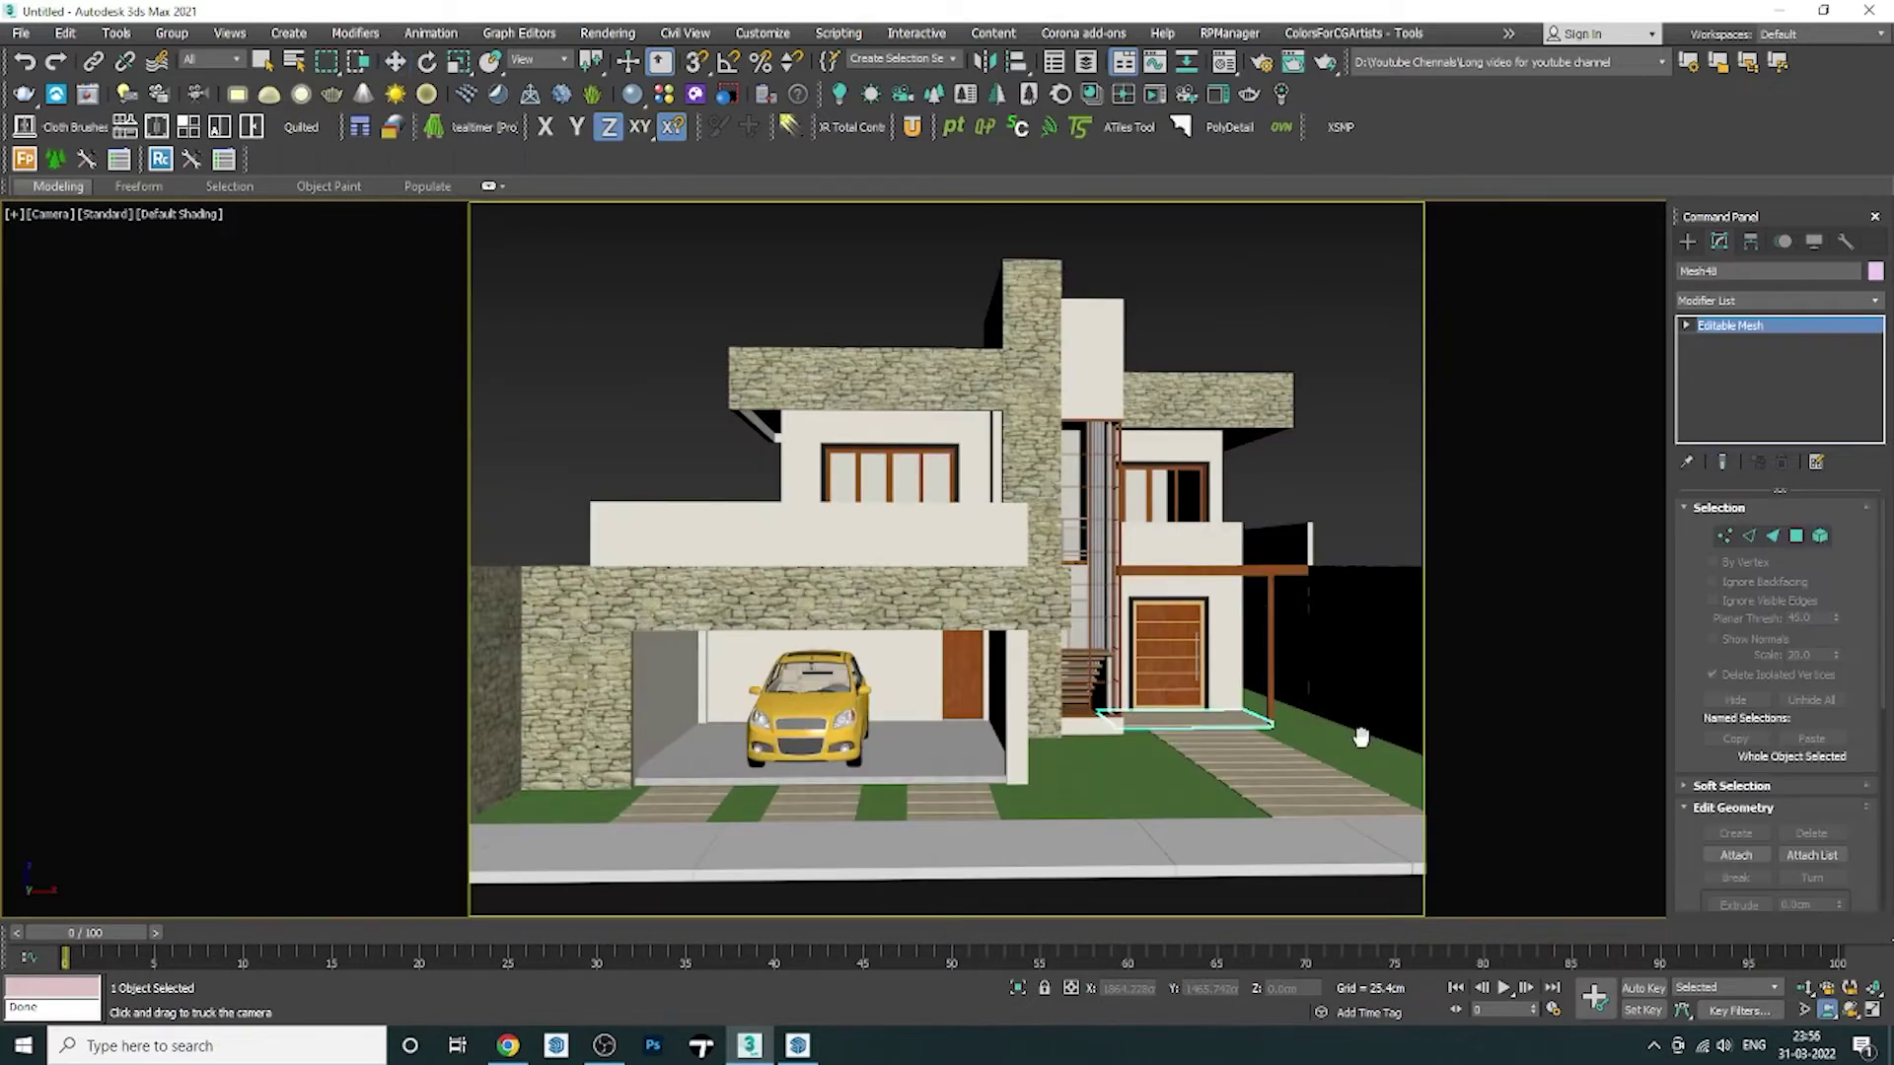
Deselect everything and maximize the Top viewport to show the house floor plan.
{"action": "left_click_drag", "start_coordinate": [1362, 738], "coordinate": [1333, 710]}
{"action": "key", "text": "w"}
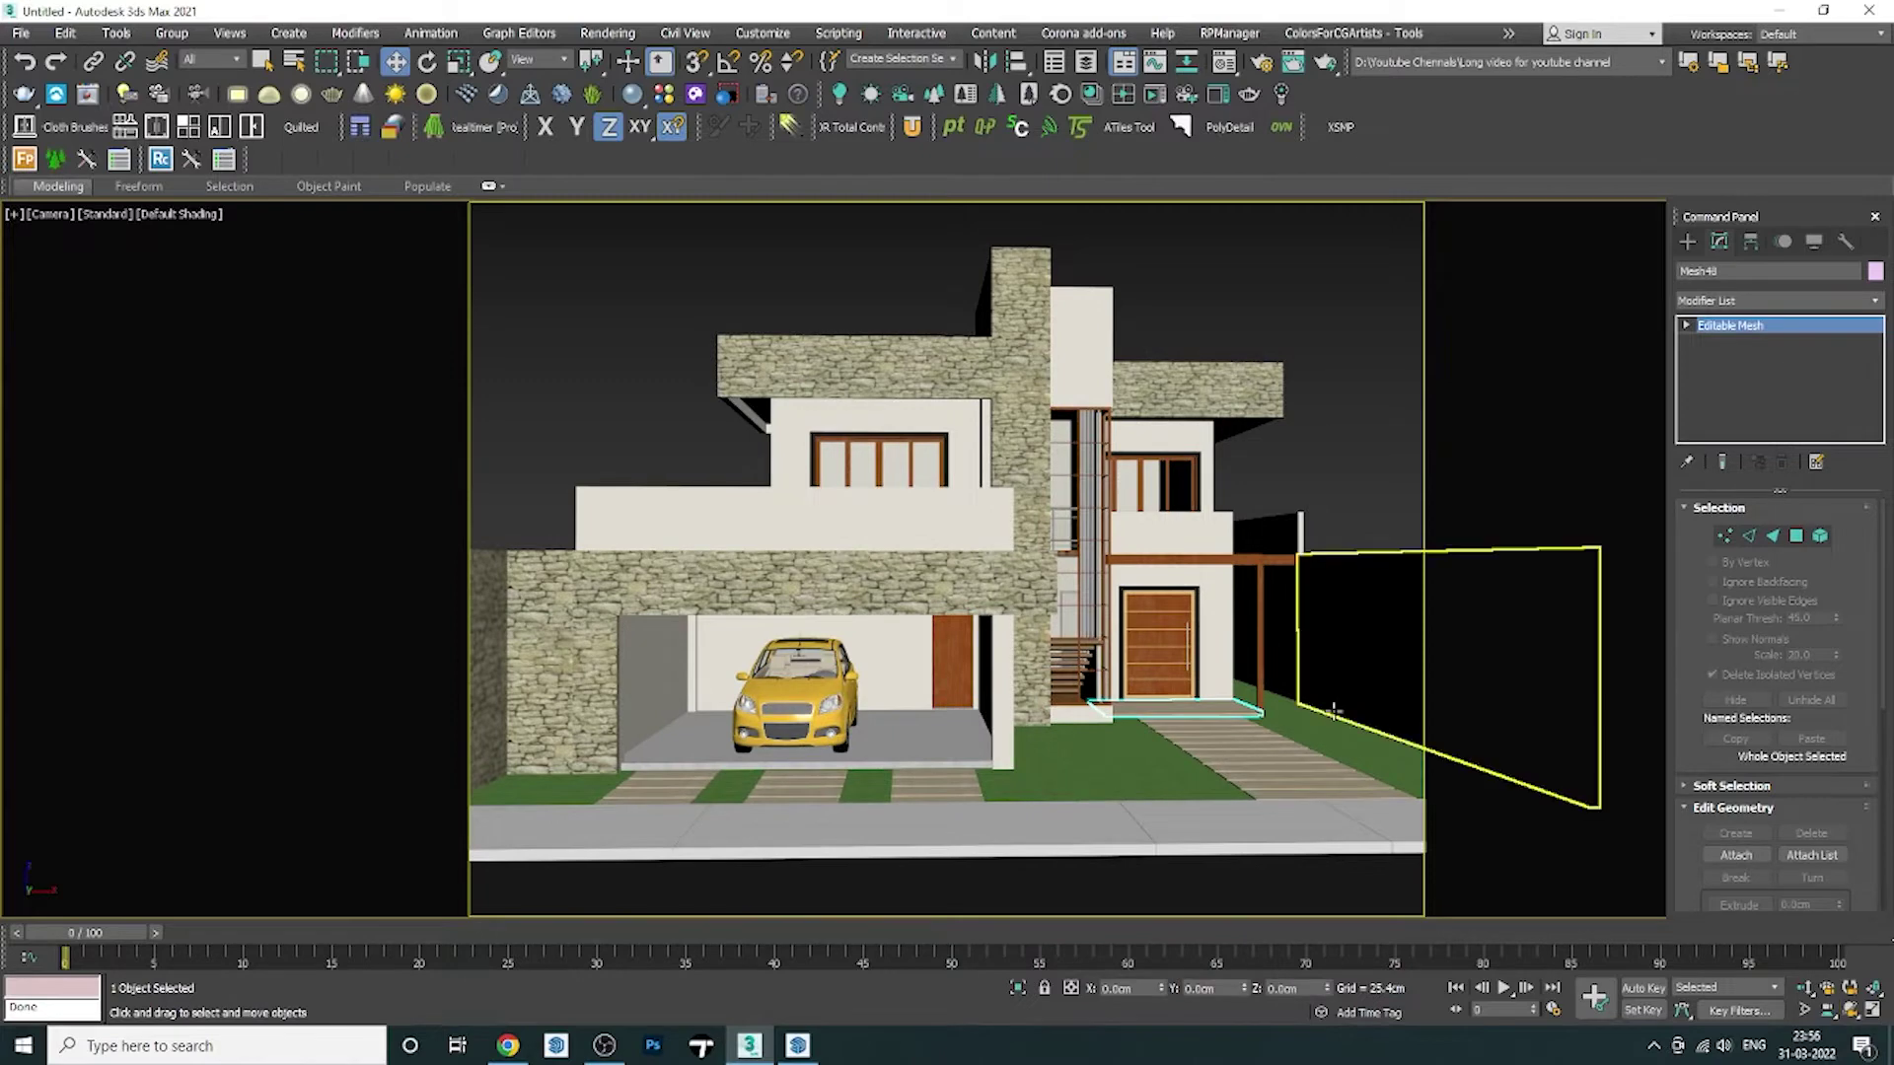
{"action": "left_click", "coordinate": [1361, 553]}
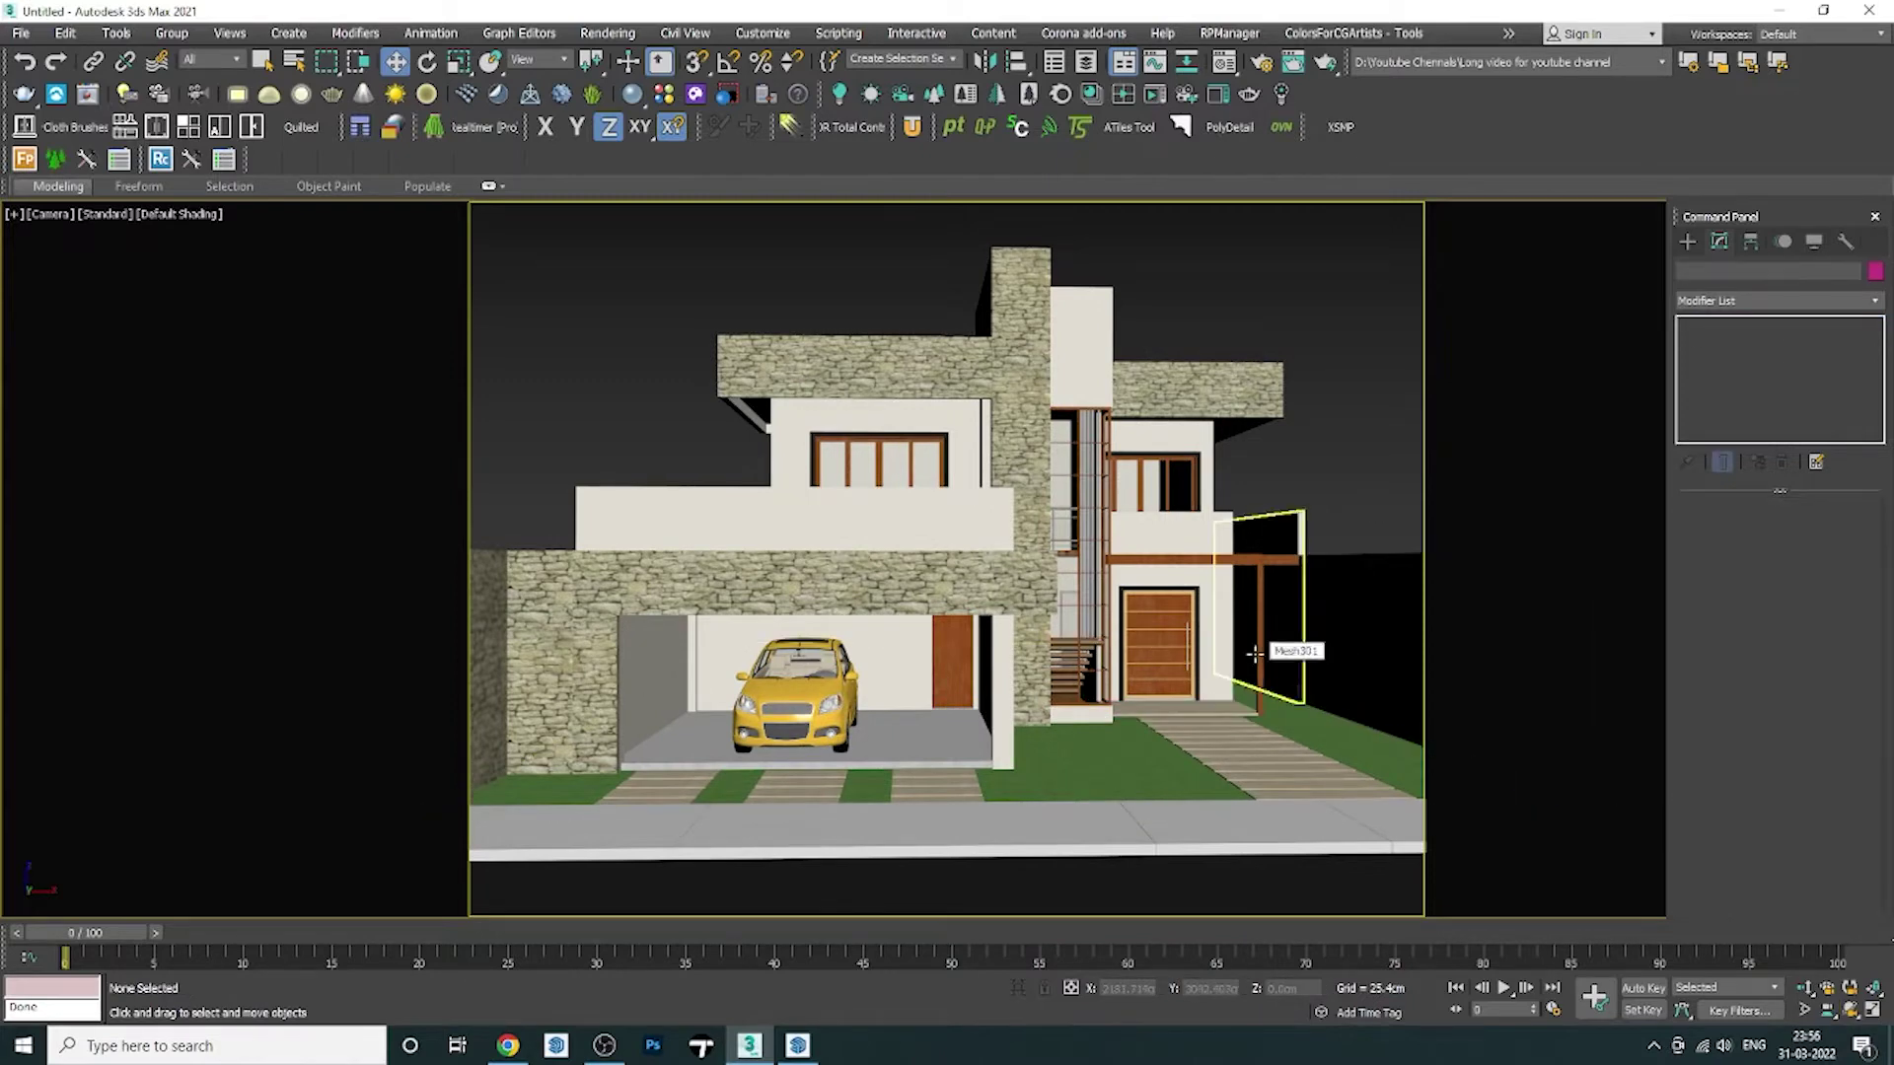
{"action": "left_click", "coordinate": [1873, 1010]}
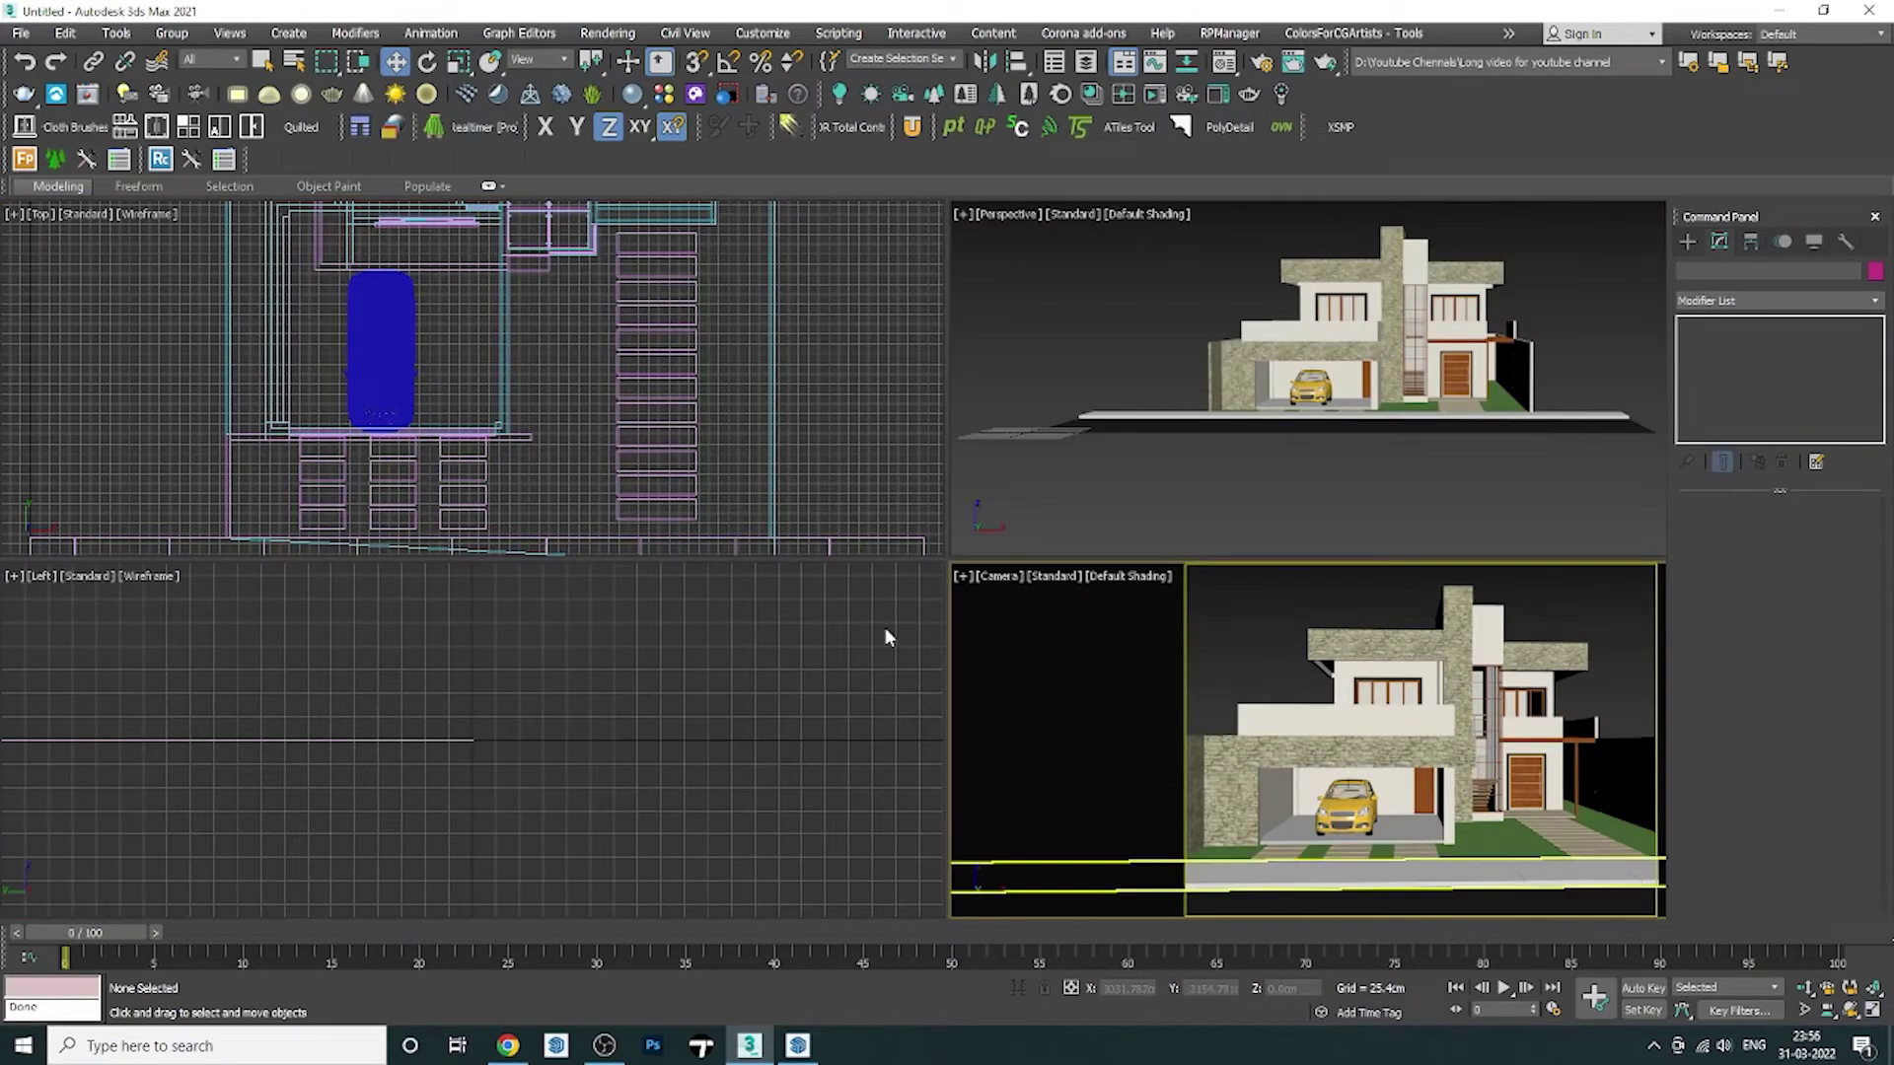
{"action": "scroll", "coordinate": [817, 417], "scroll_direction": "down", "scroll_amount": 4}
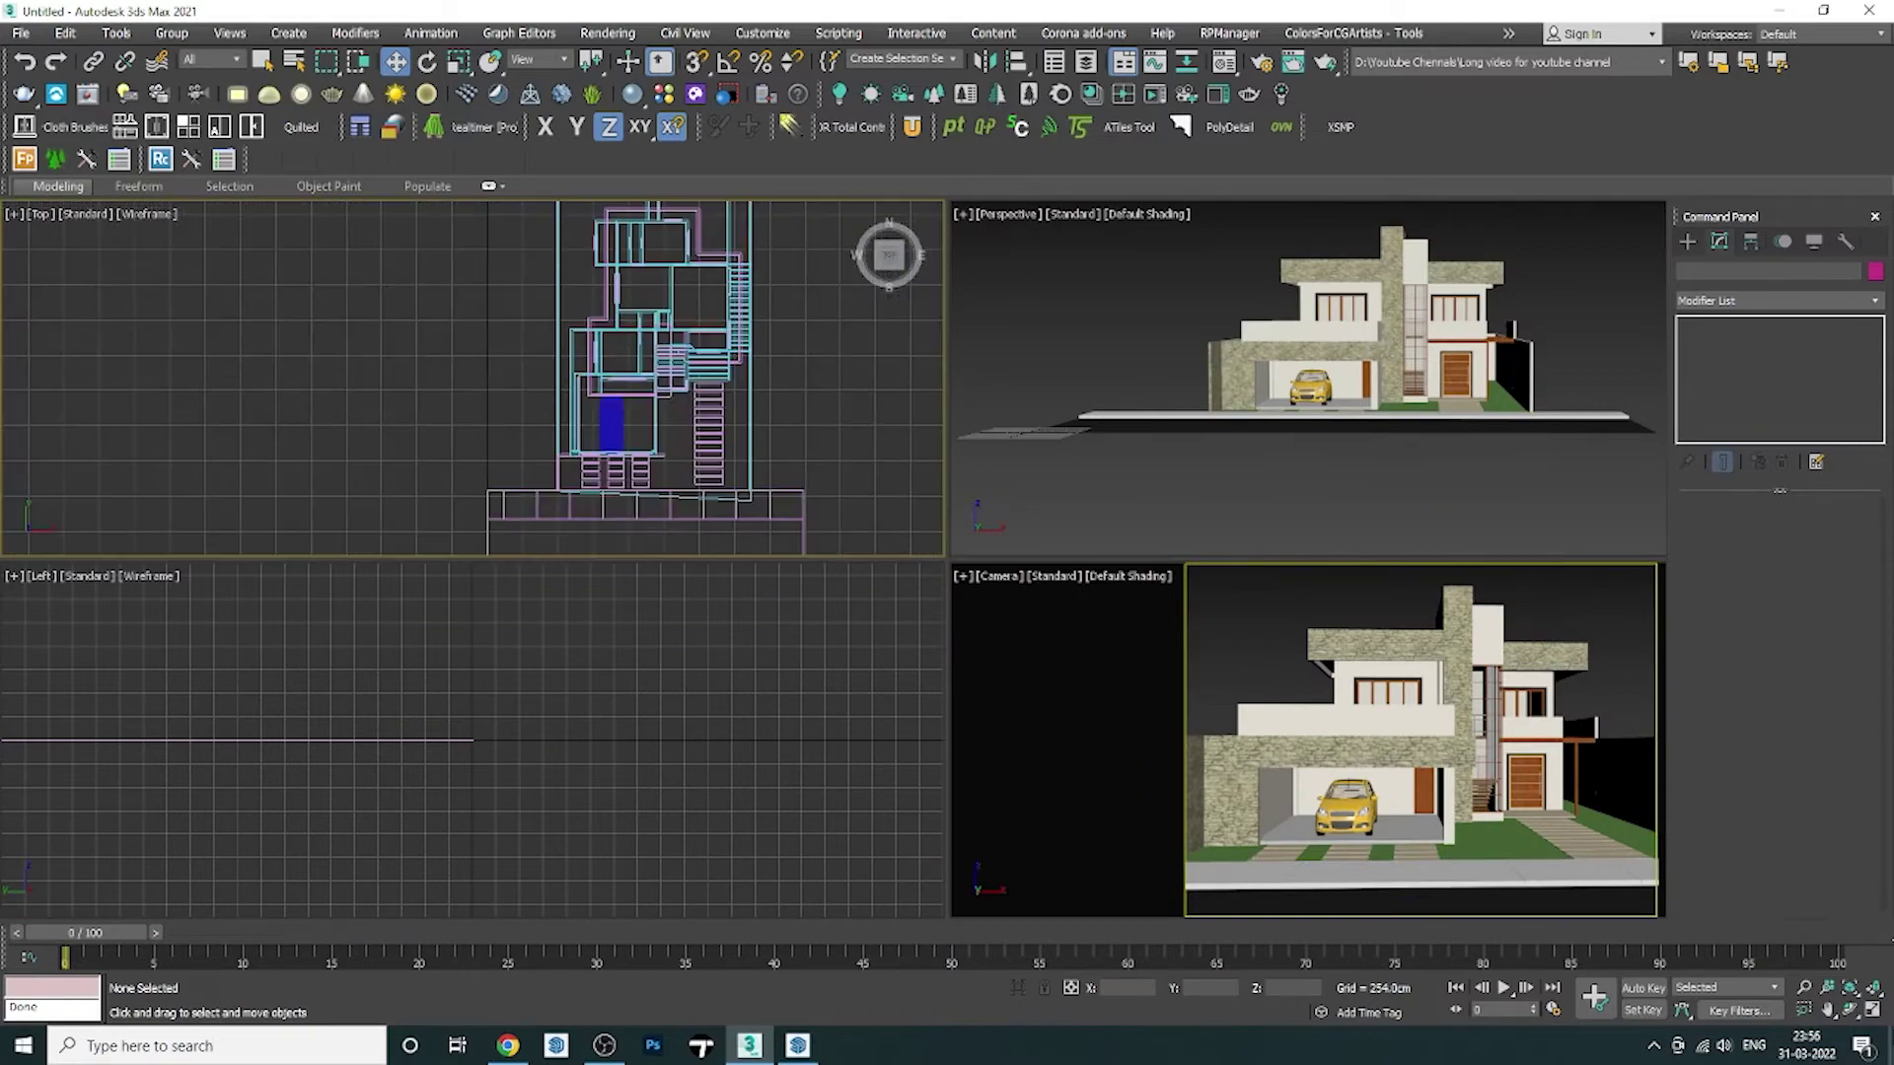
{"action": "left_click", "coordinate": [1871, 1014]}
{"action": "scroll", "coordinate": [714, 533], "scroll_direction": "down", "scroll_amount": 4}
{"action": "scroll", "coordinate": [937, 572], "scroll_direction": "up", "scroll_amount": 3}
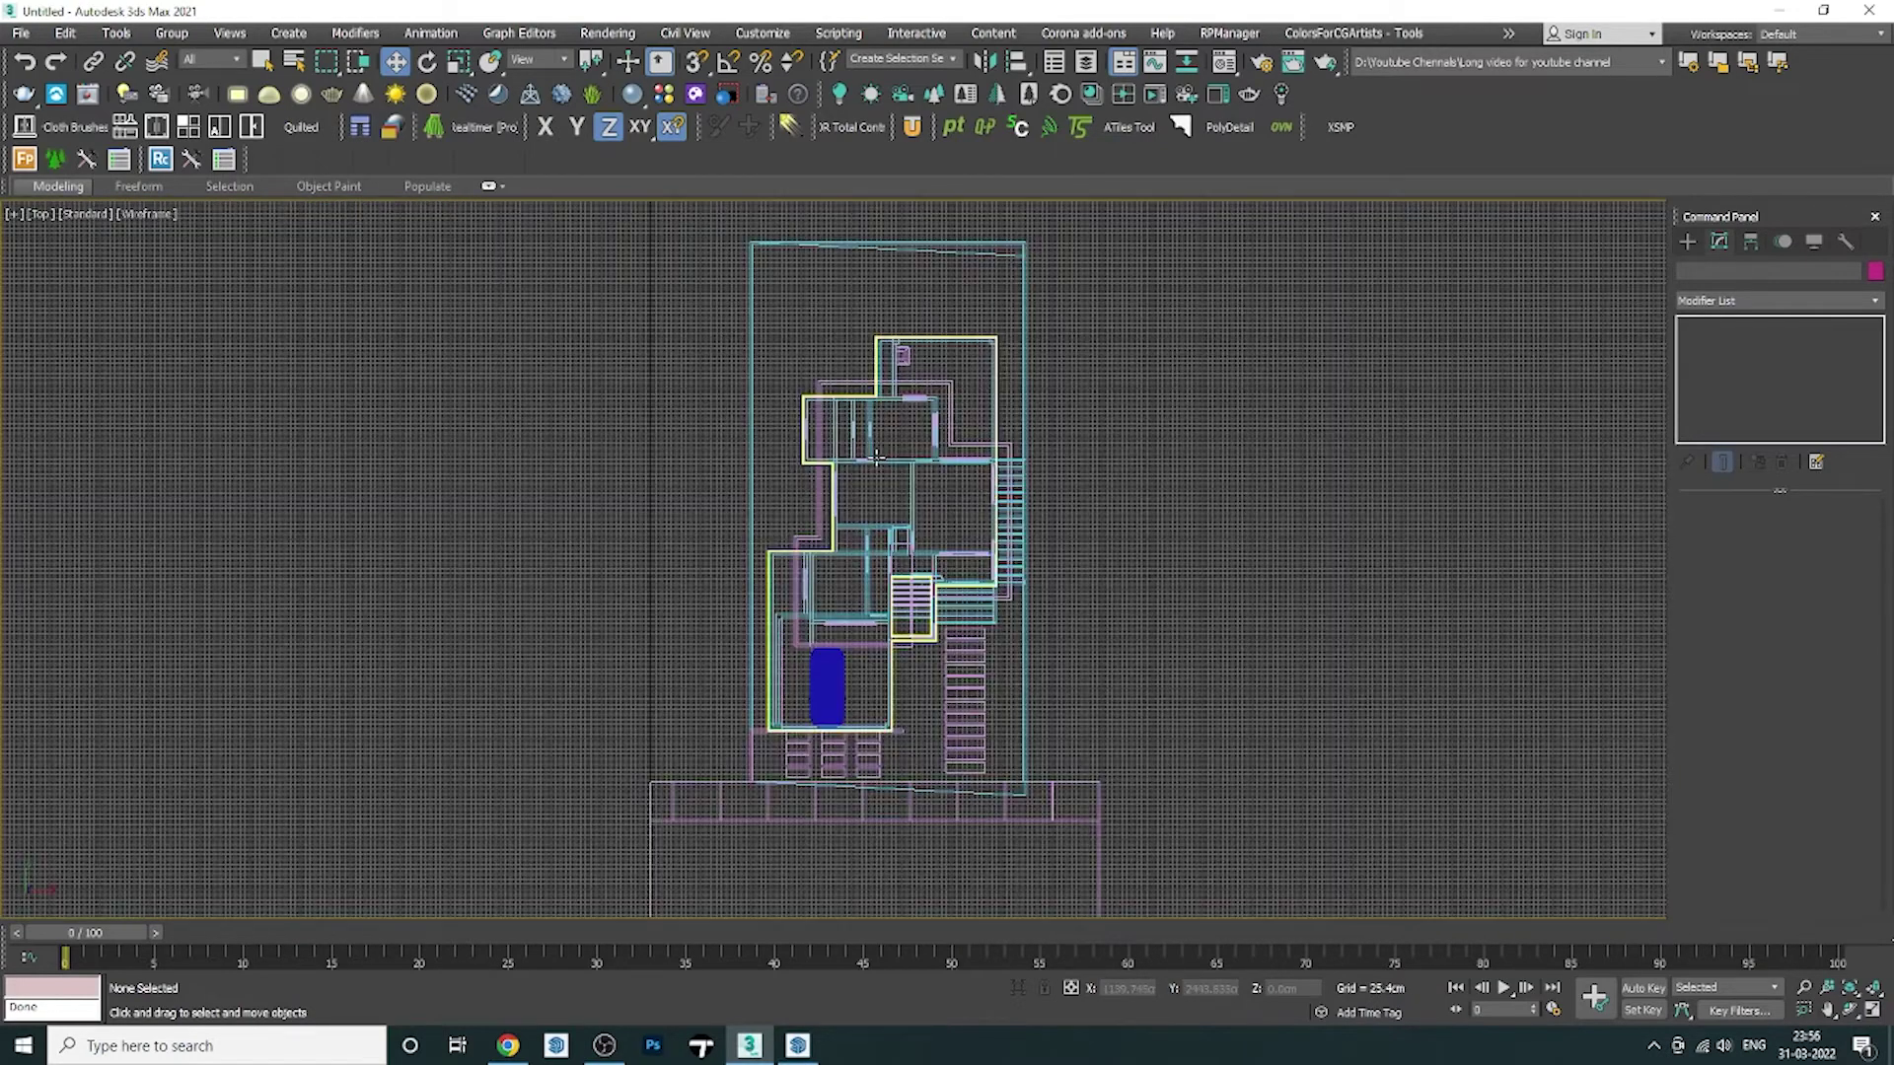
Drag the Chaos Cosmos Day 031 HDRI into the Top view as a dome light, then activate the Camera view.
{"action": "left_click", "coordinate": [696, 94]}
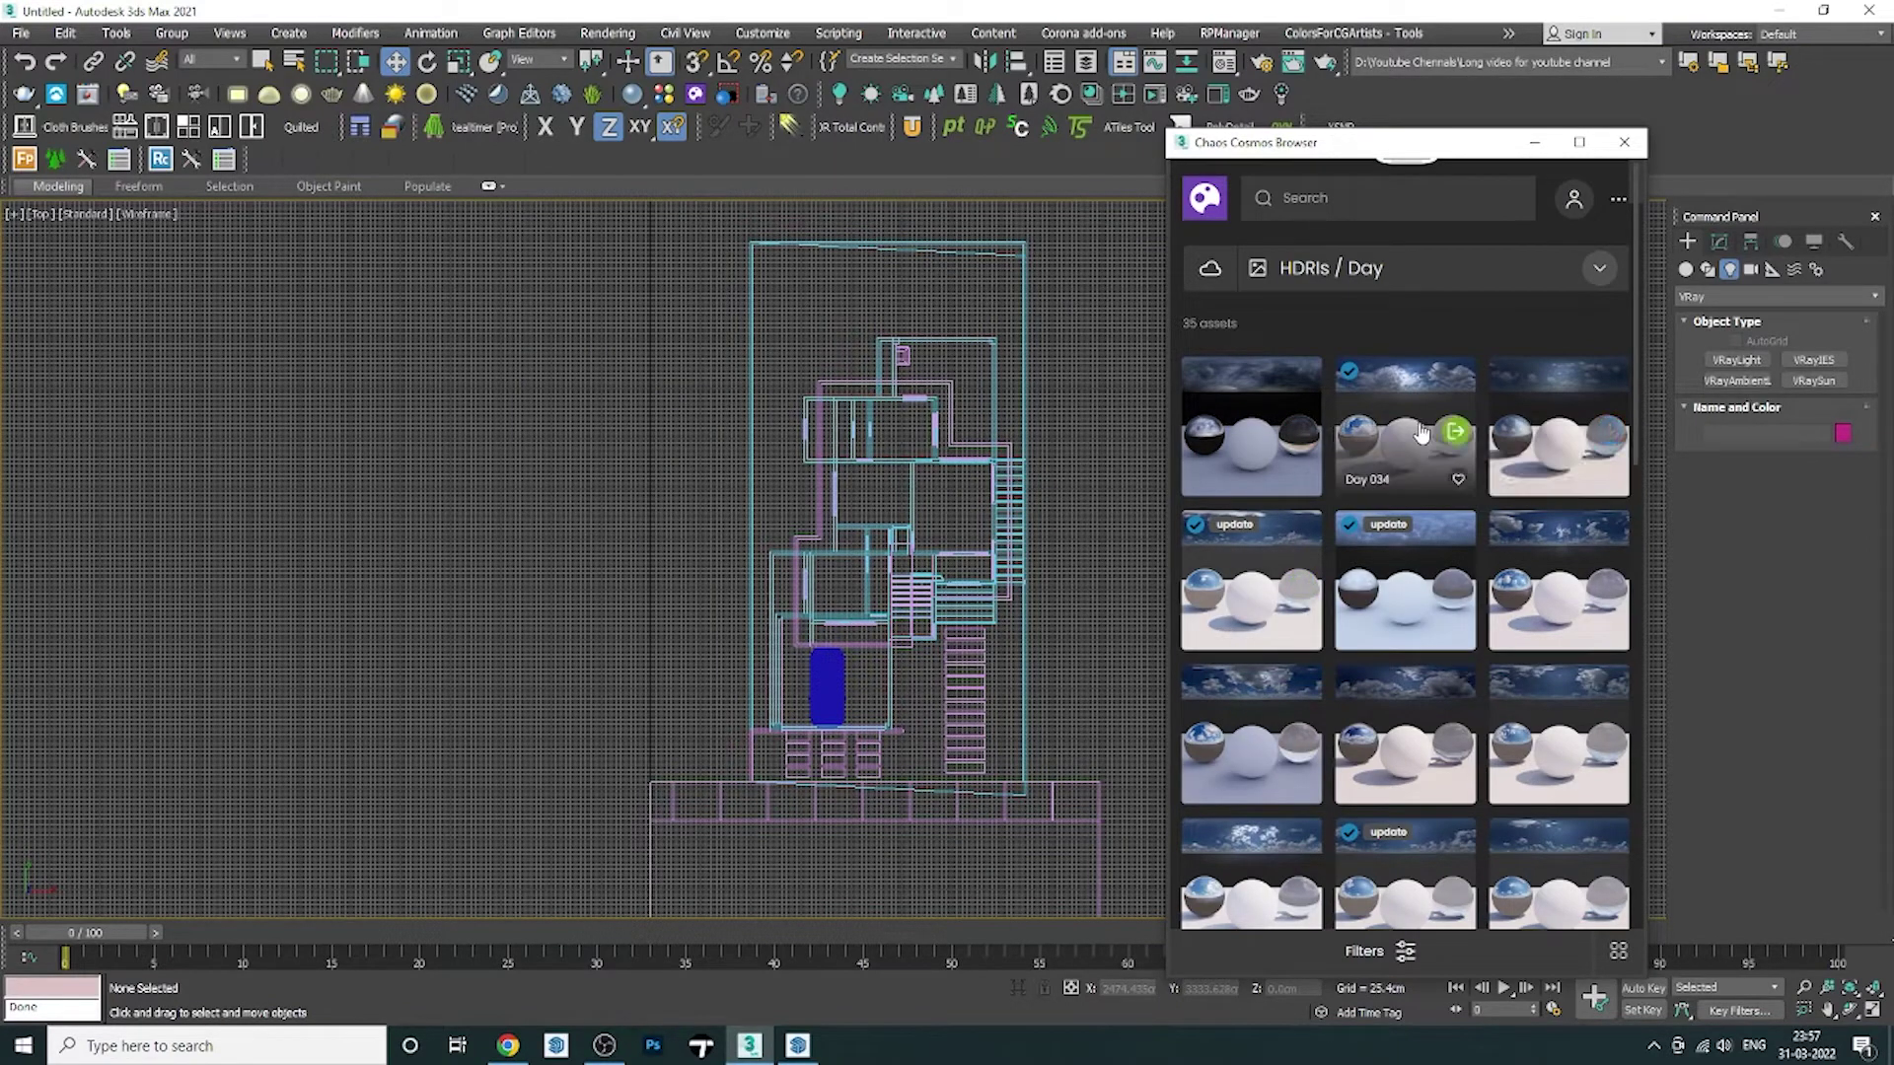
{"action": "mouse_move", "coordinate": [1251, 584]}
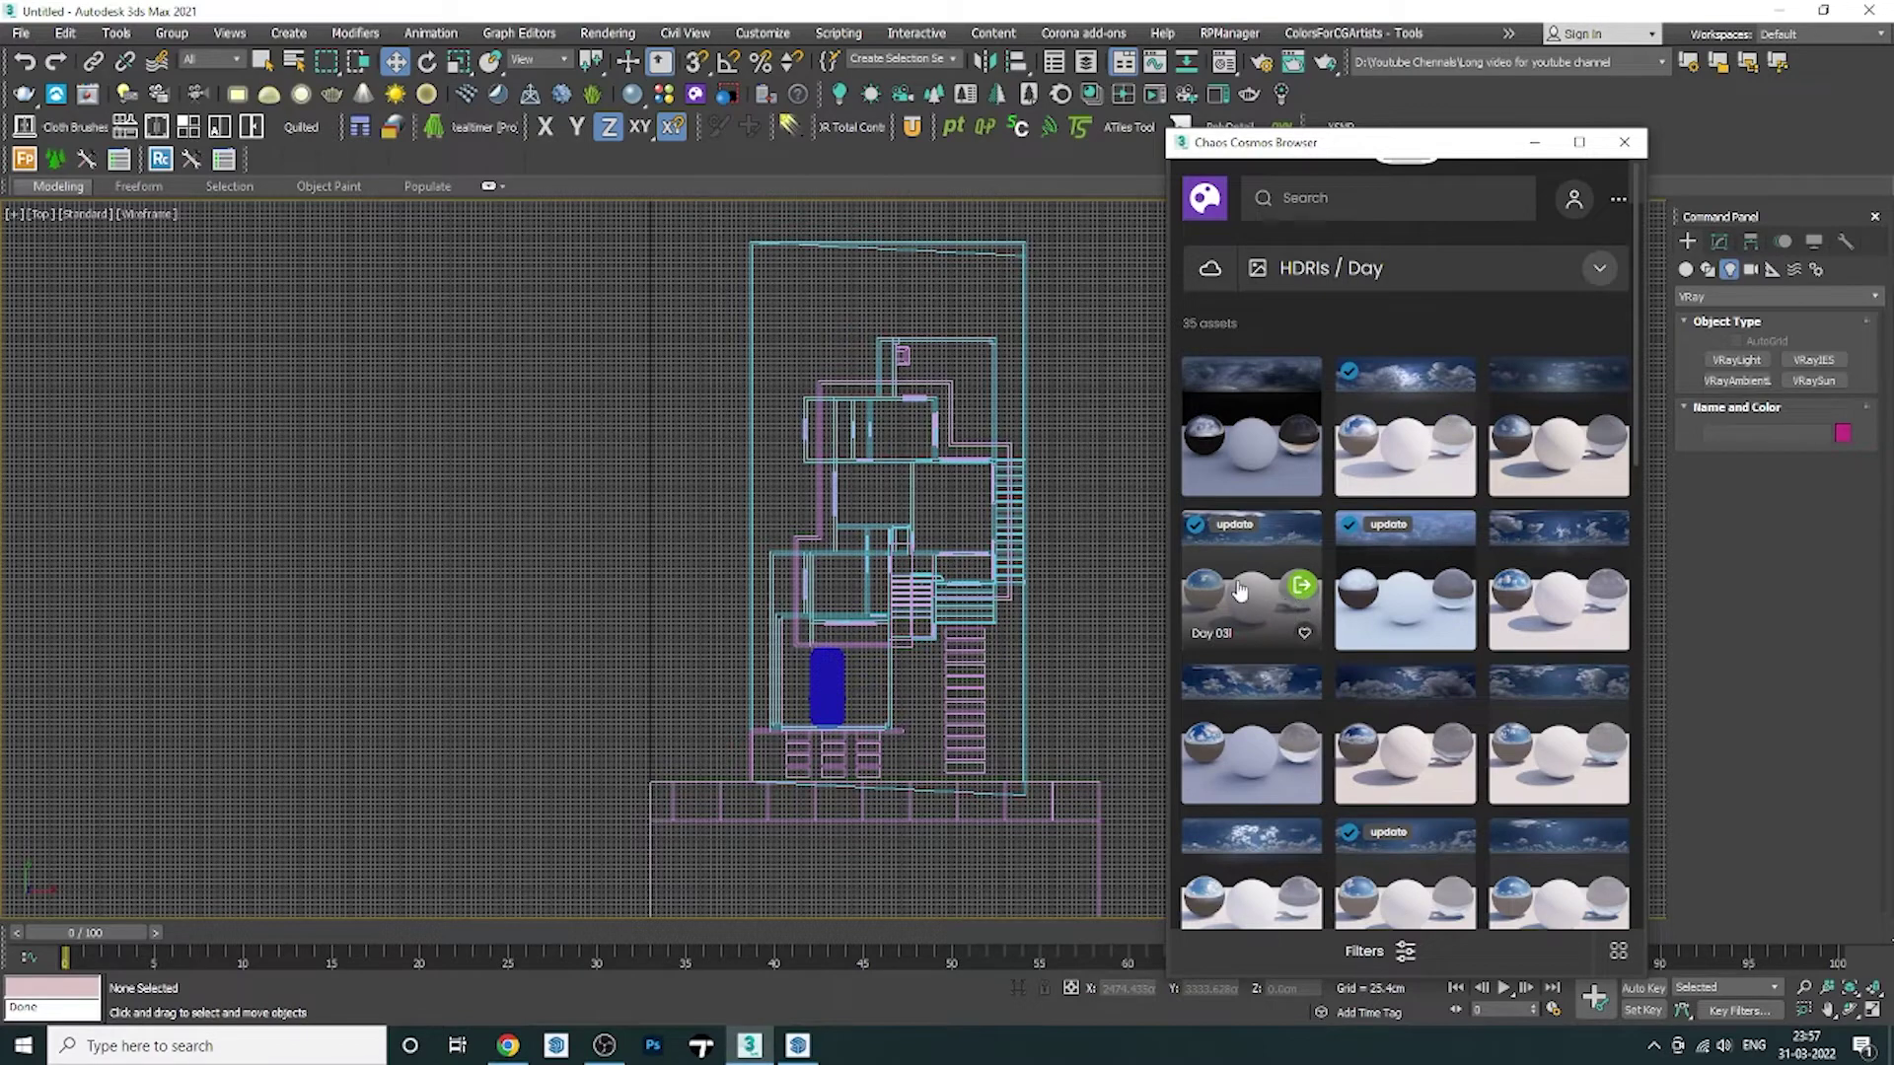
{"action": "left_click_drag", "start_coordinate": [1240, 590], "coordinate": [480, 355]}
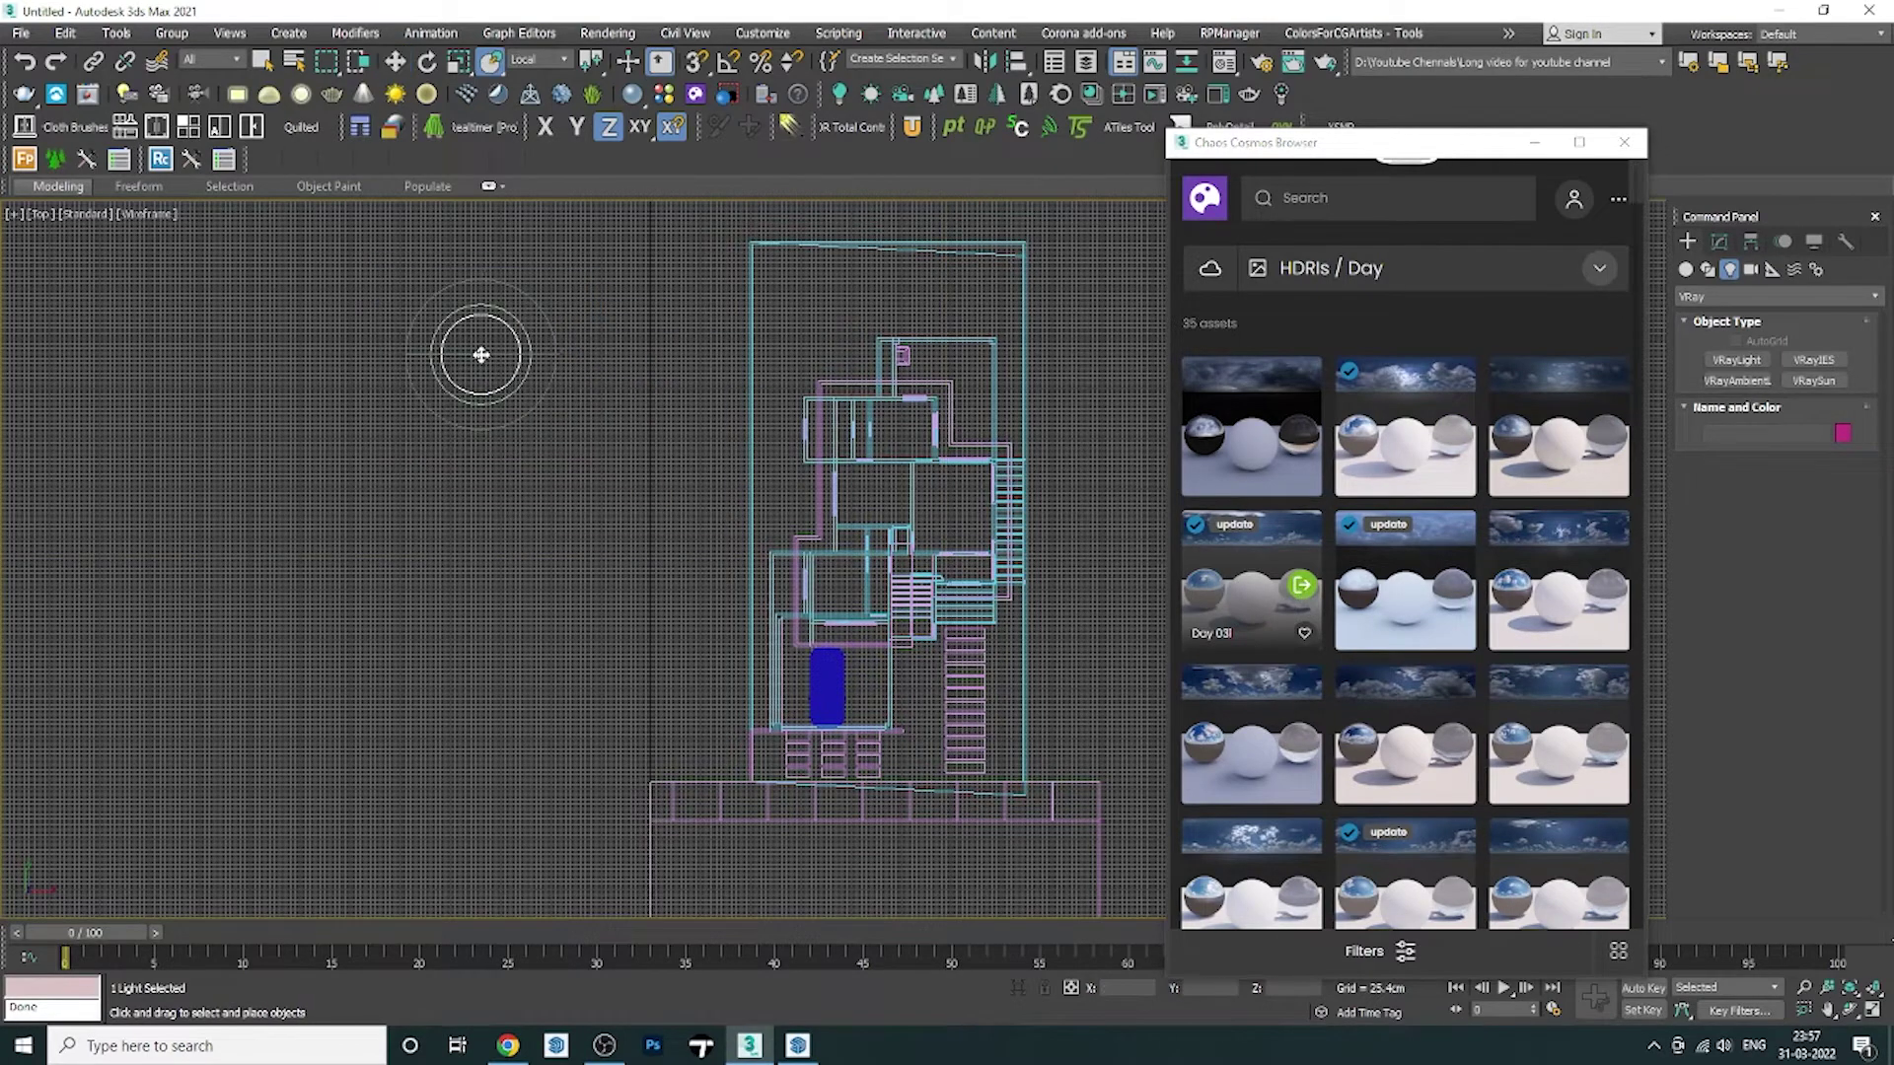
{"action": "left_click", "coordinate": [1625, 143]}
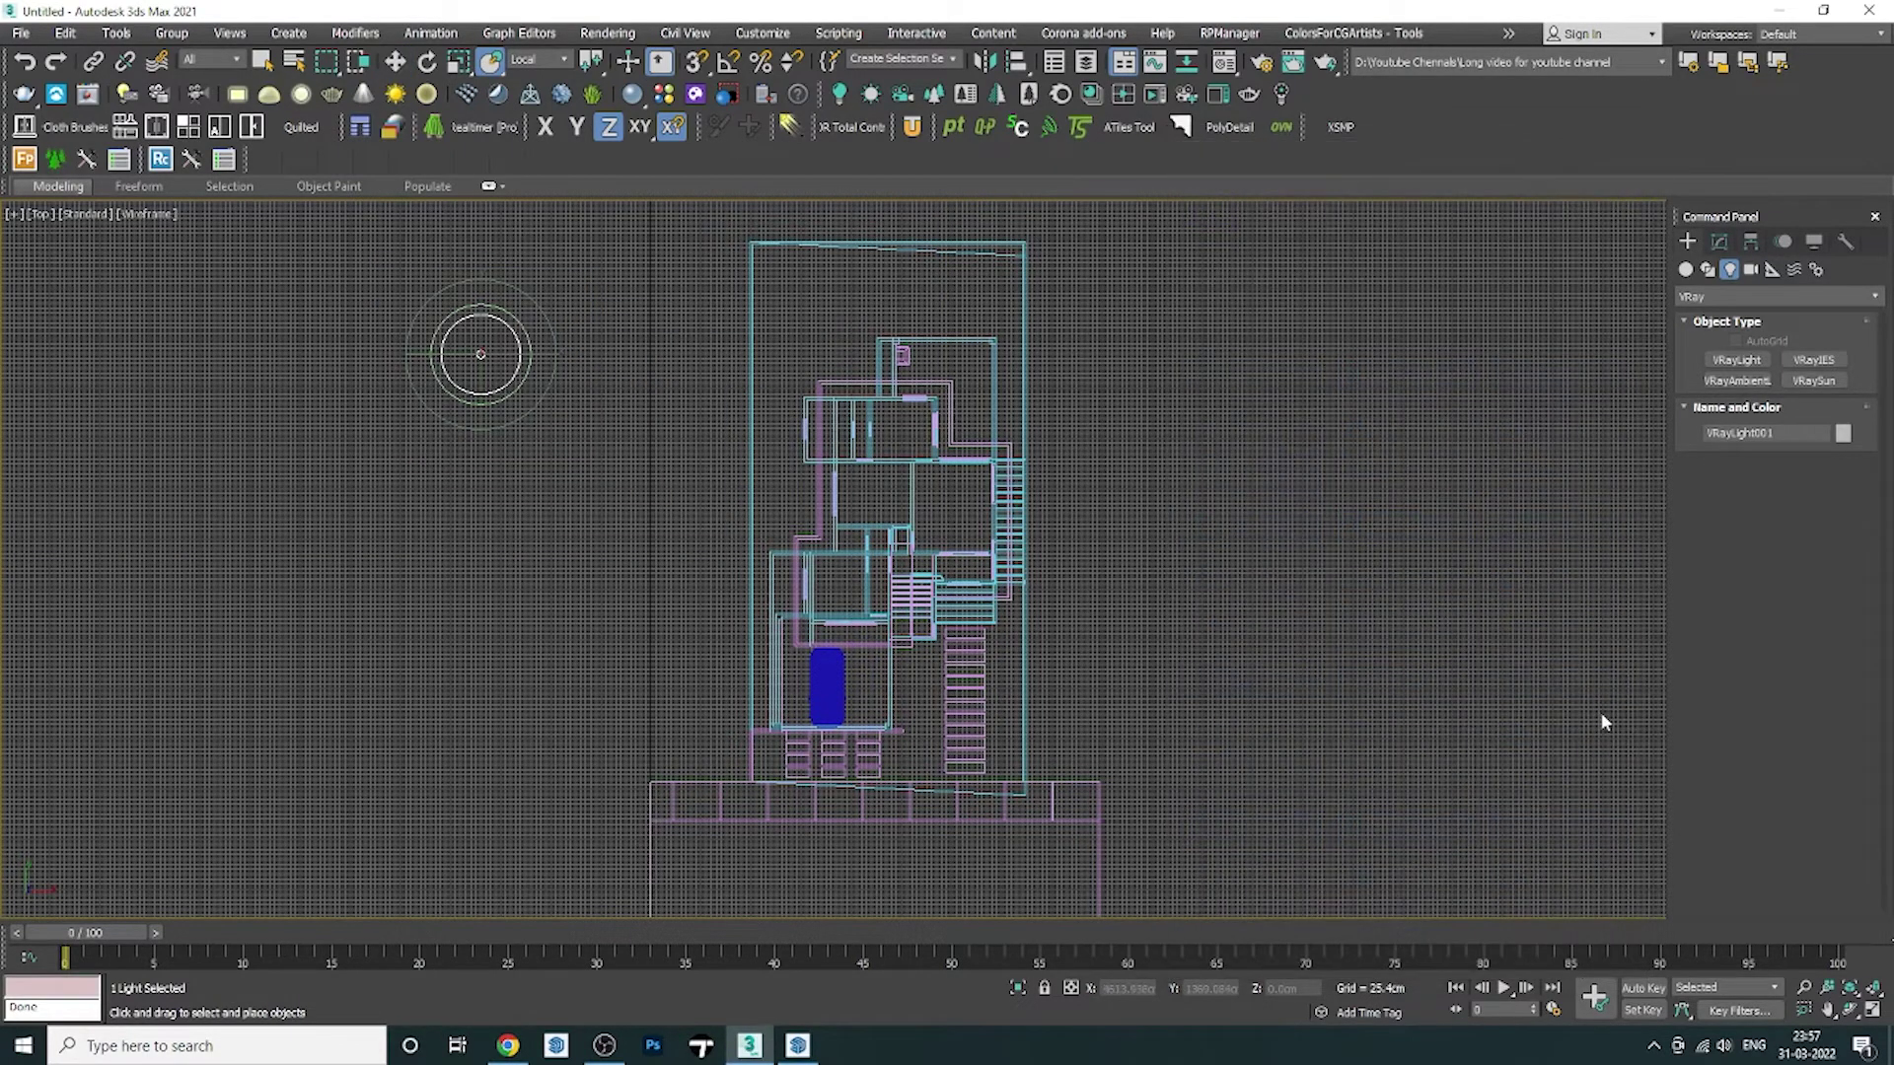
{"action": "left_click", "coordinate": [1873, 1010]}
{"action": "left_click", "coordinate": [1445, 725]}
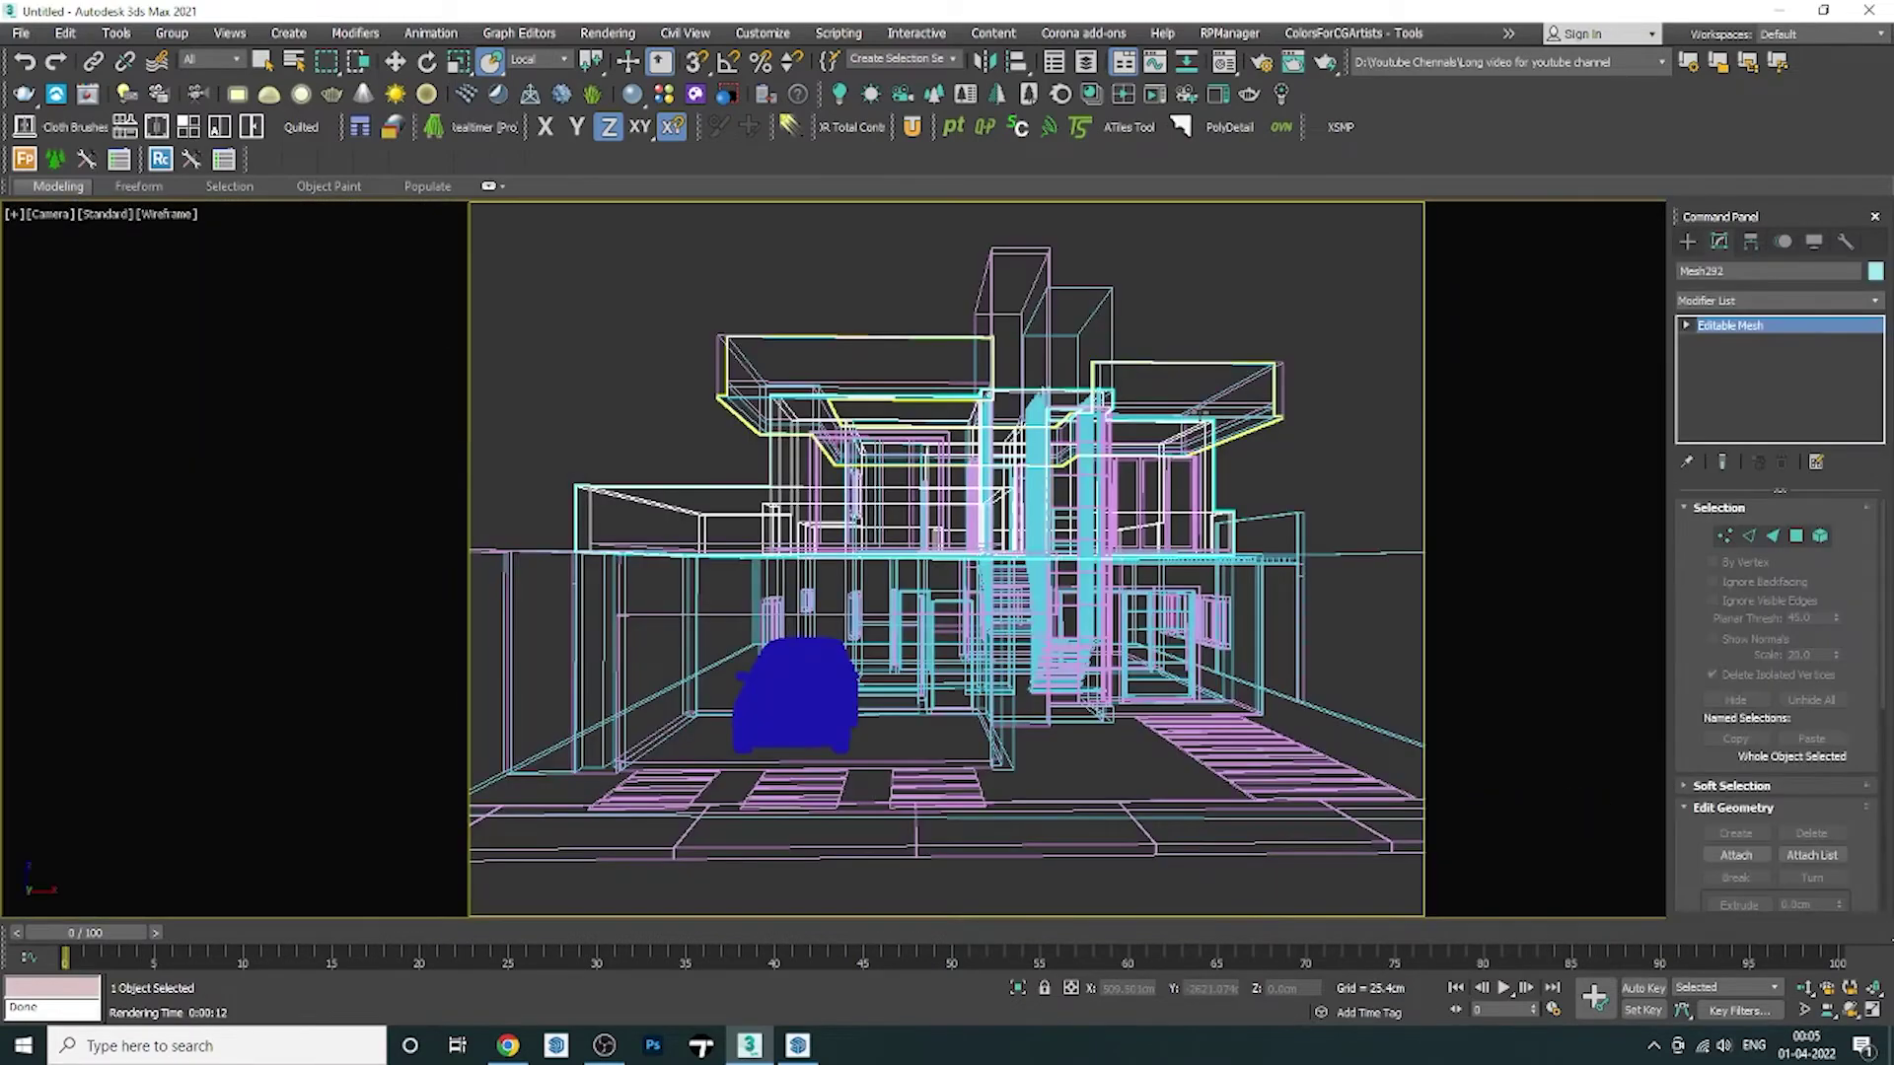
Open the V-Ray Frame Buffer, start the 2048 × 1536 camera render, and maximize the VFB.
{"action": "right_click", "coordinate": [1193, 406]}
{"action": "left_click", "coordinate": [1249, 687]}
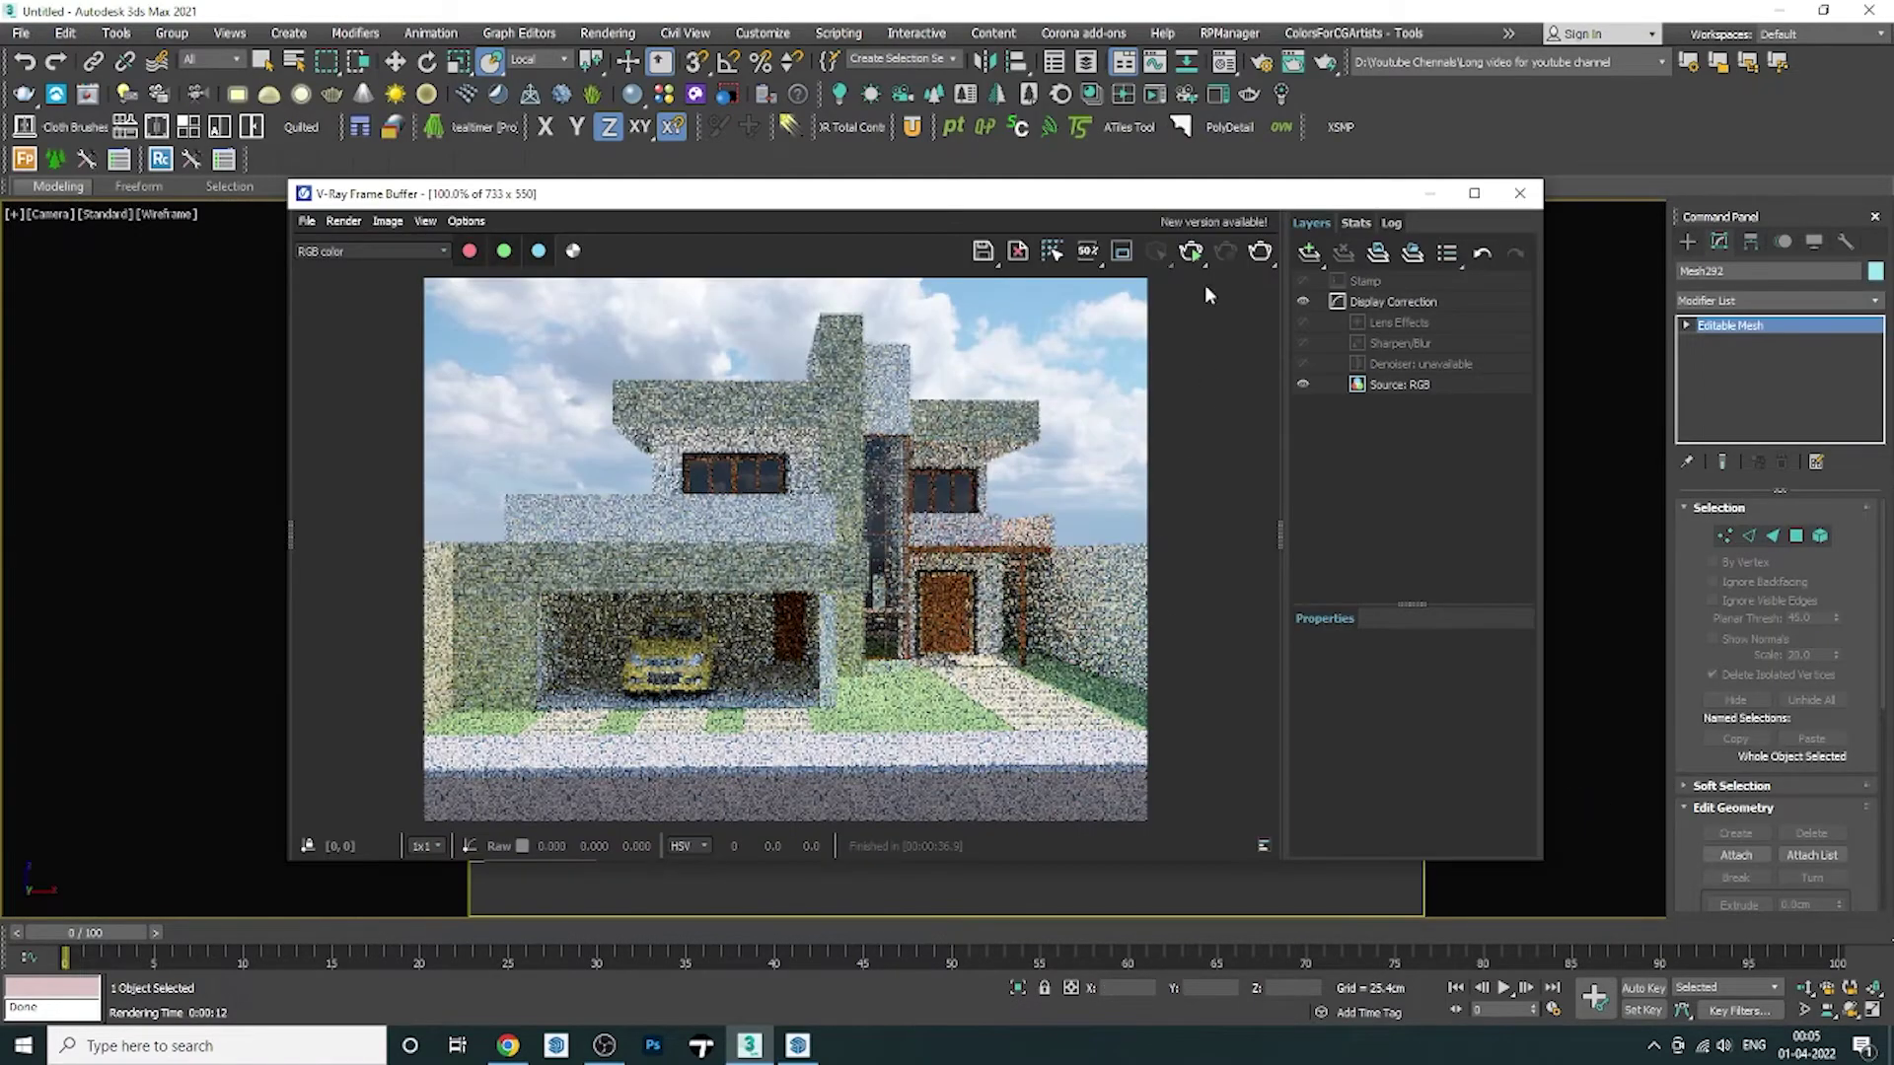
{"action": "left_click", "coordinate": [1254, 265]}
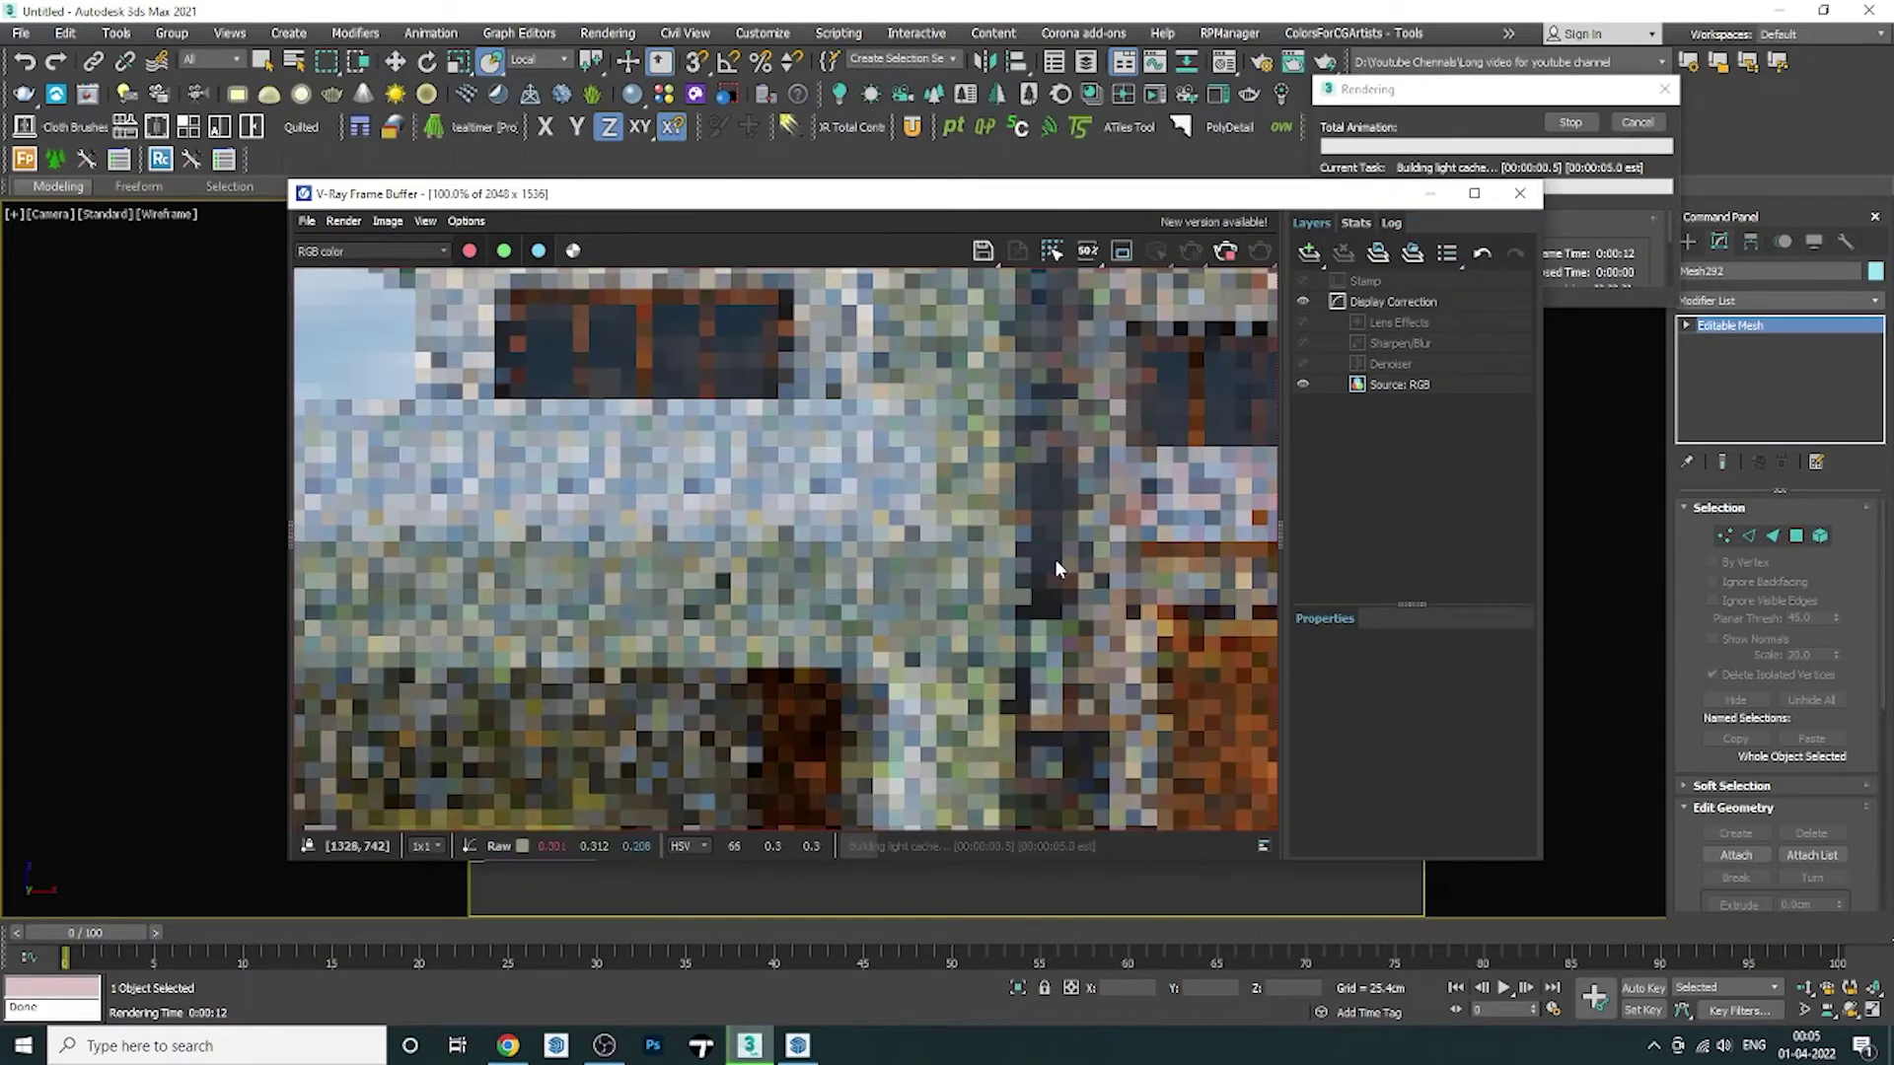
{"action": "scroll", "coordinate": [968, 614], "scroll_direction": "down", "scroll_amount": 2}
{"action": "scroll", "coordinate": [986, 552], "scroll_direction": "up", "scroll_amount": 1}
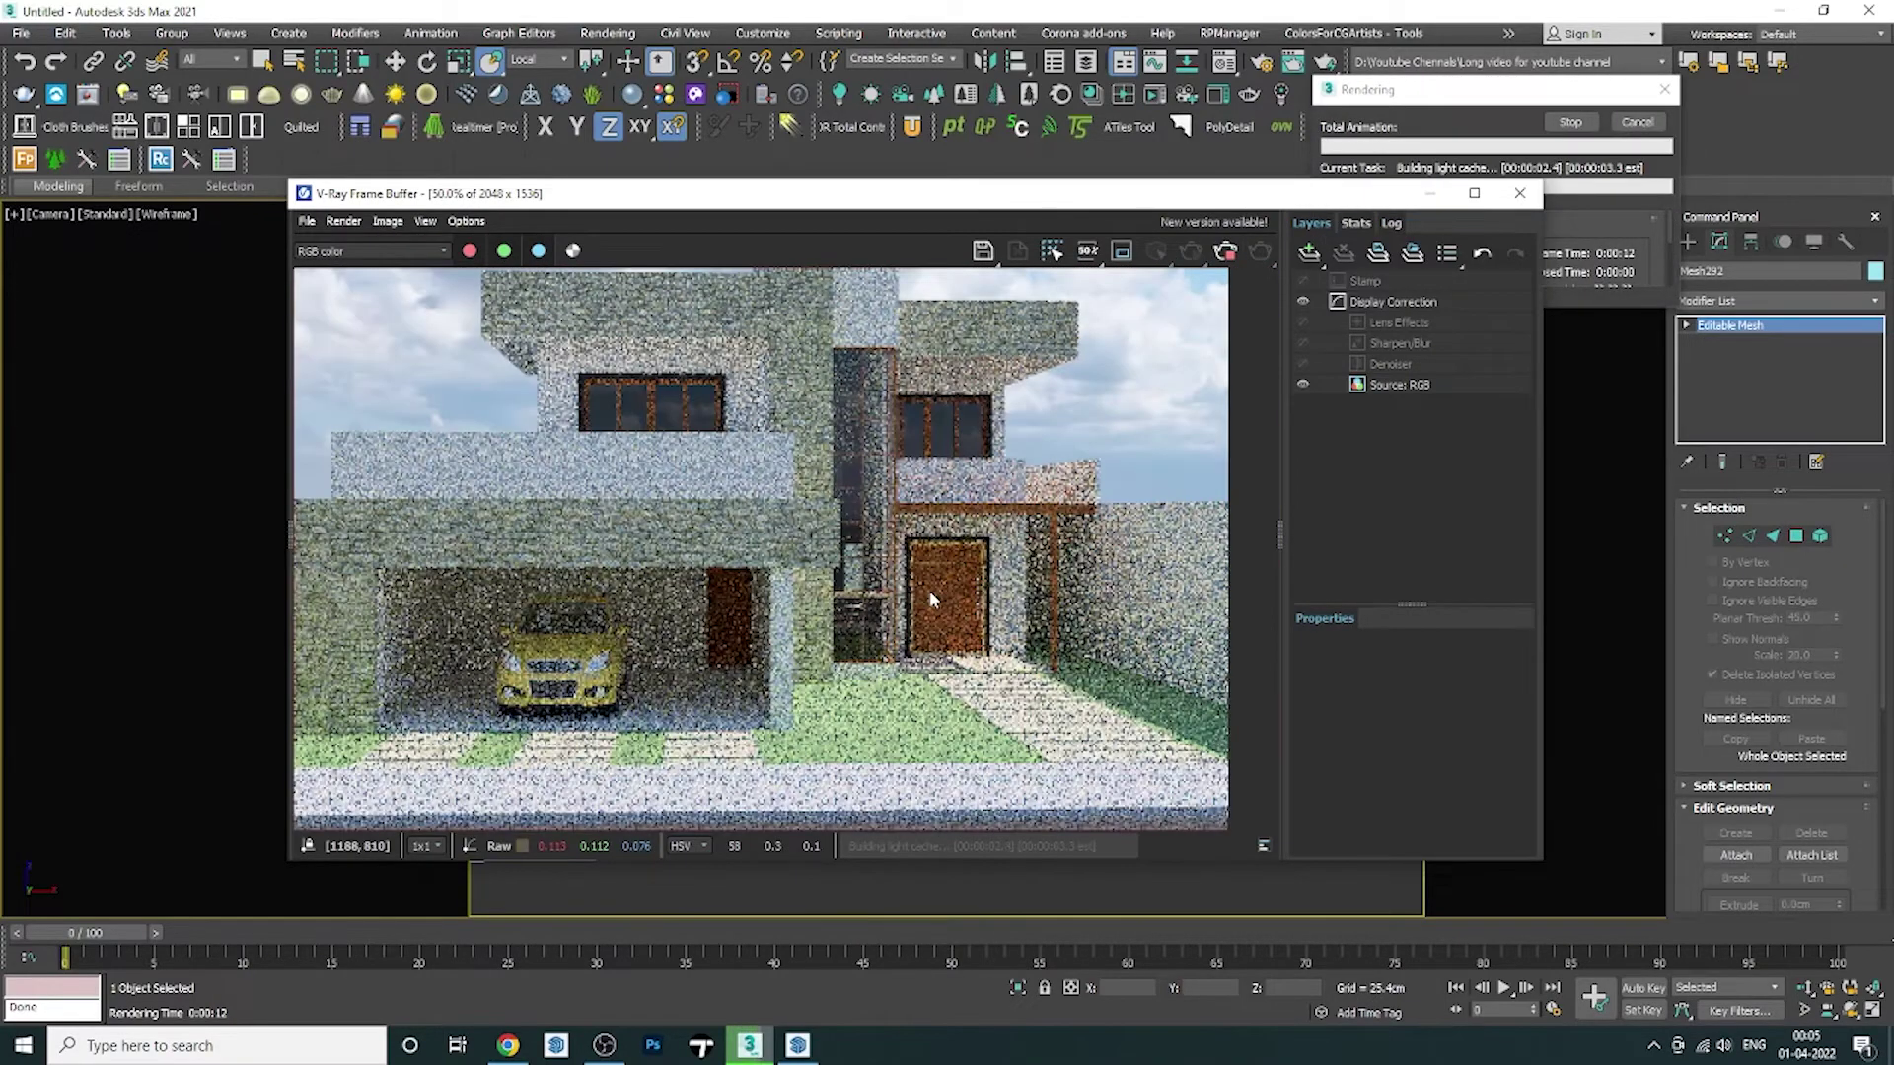
{"action": "left_click", "coordinate": [1474, 194]}
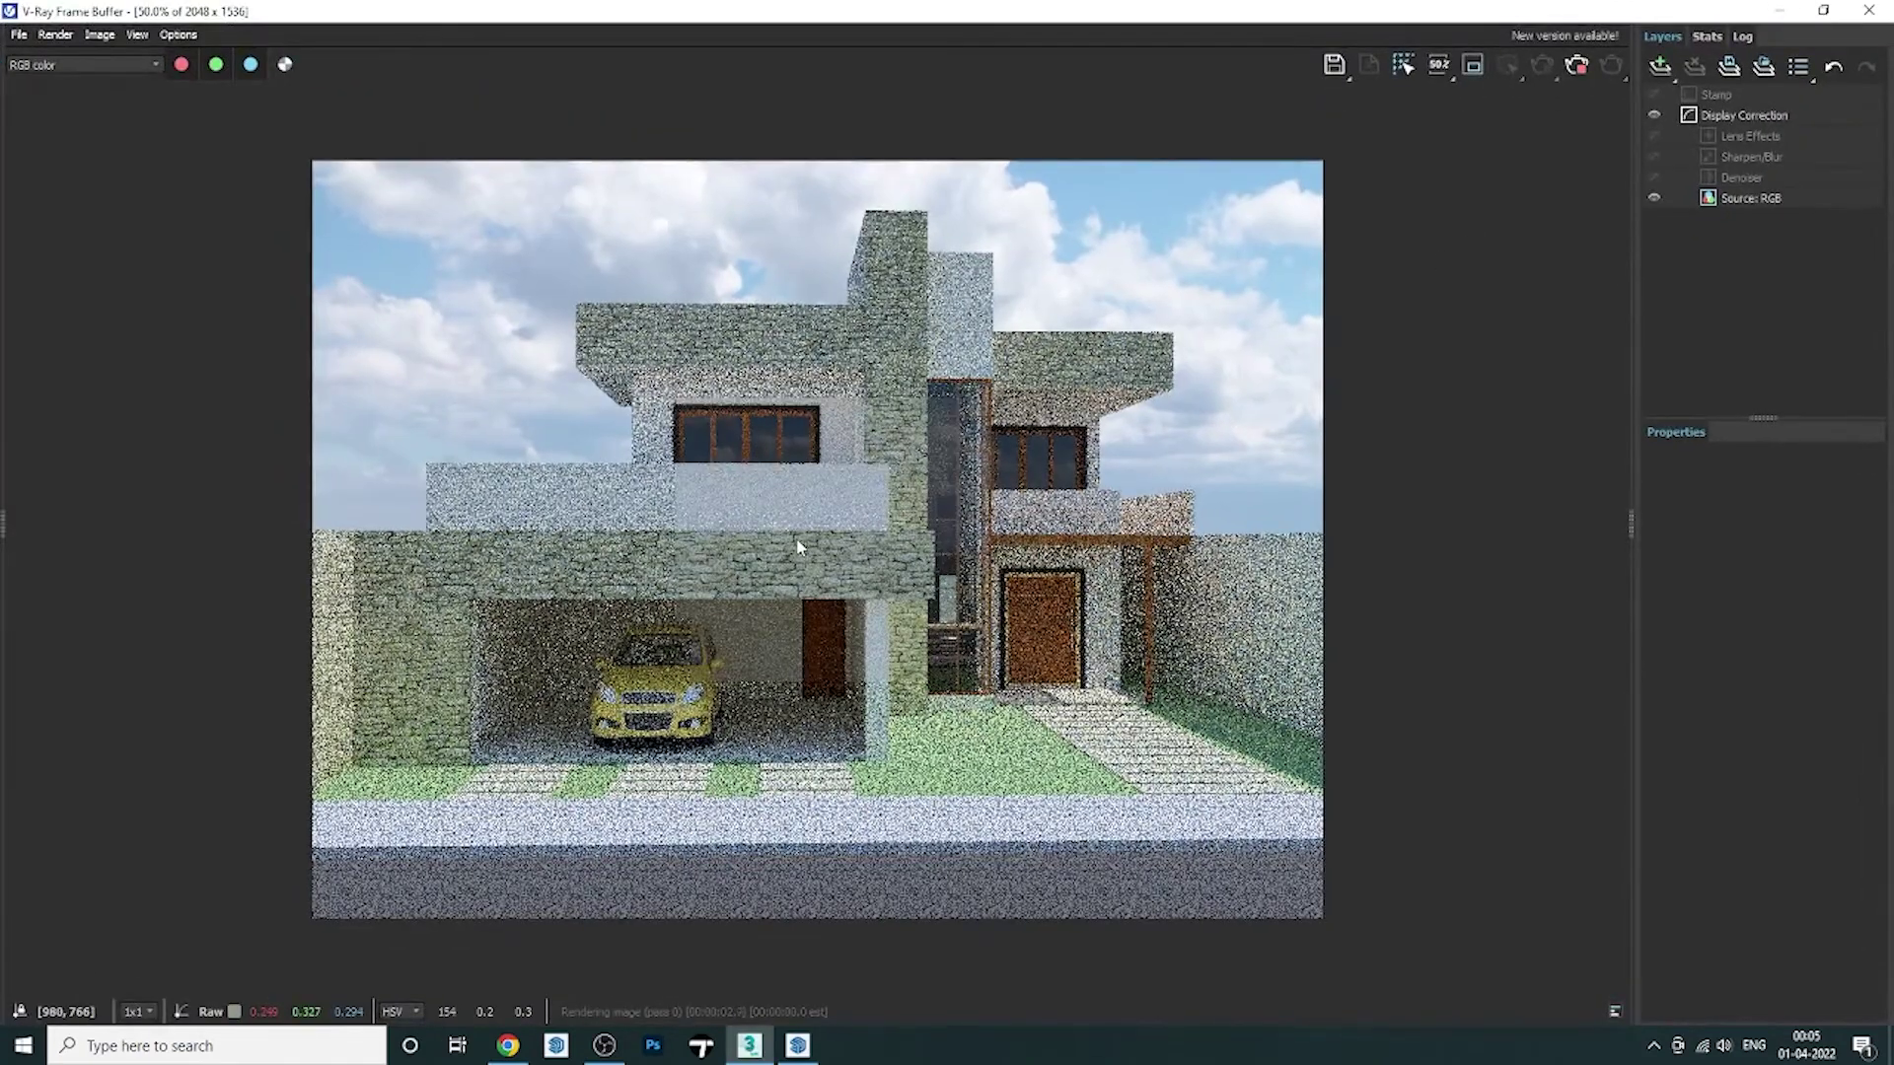
{"action": "scroll", "coordinate": [932, 543], "scroll_direction": "down", "scroll_amount": 1}
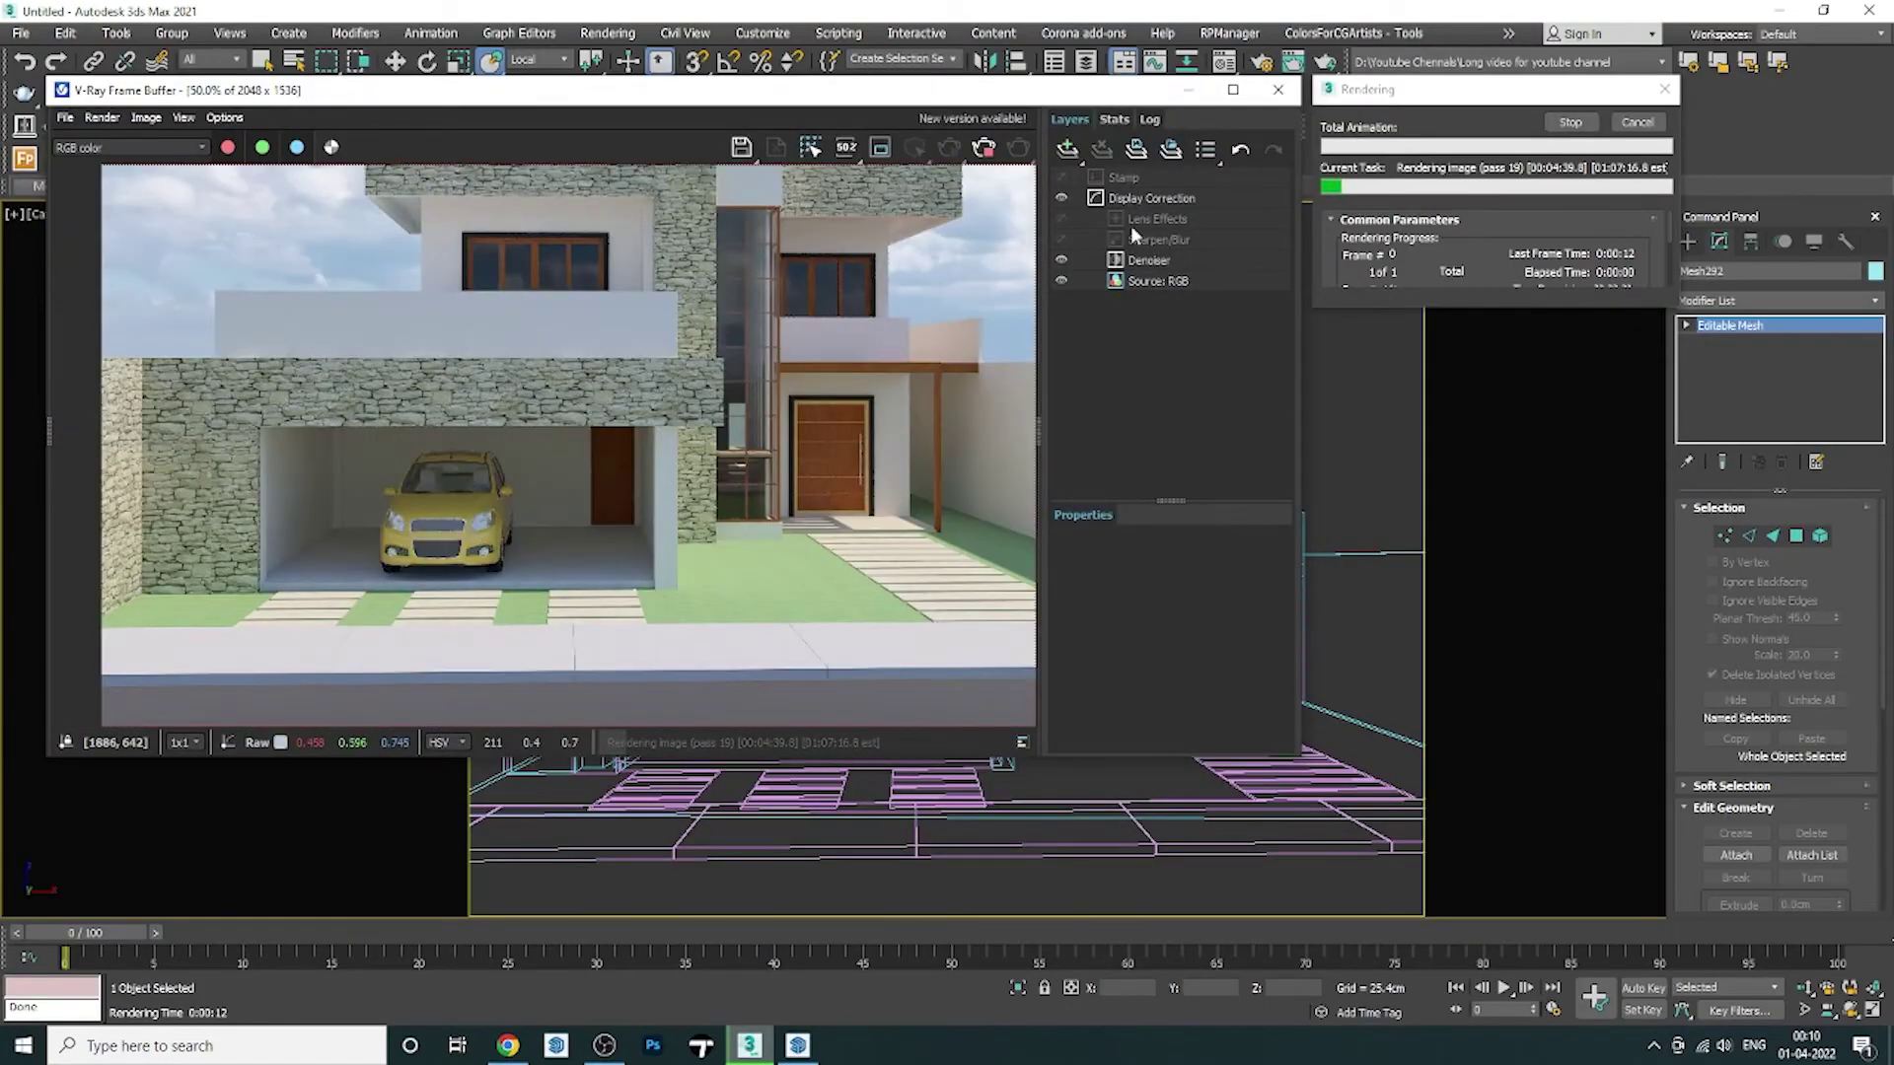
Add an Exposure layer under Display Correction in the VFB Layers panel.
{"action": "left_click", "coordinate": [1136, 196]}
{"action": "left_click", "coordinate": [1078, 160]}
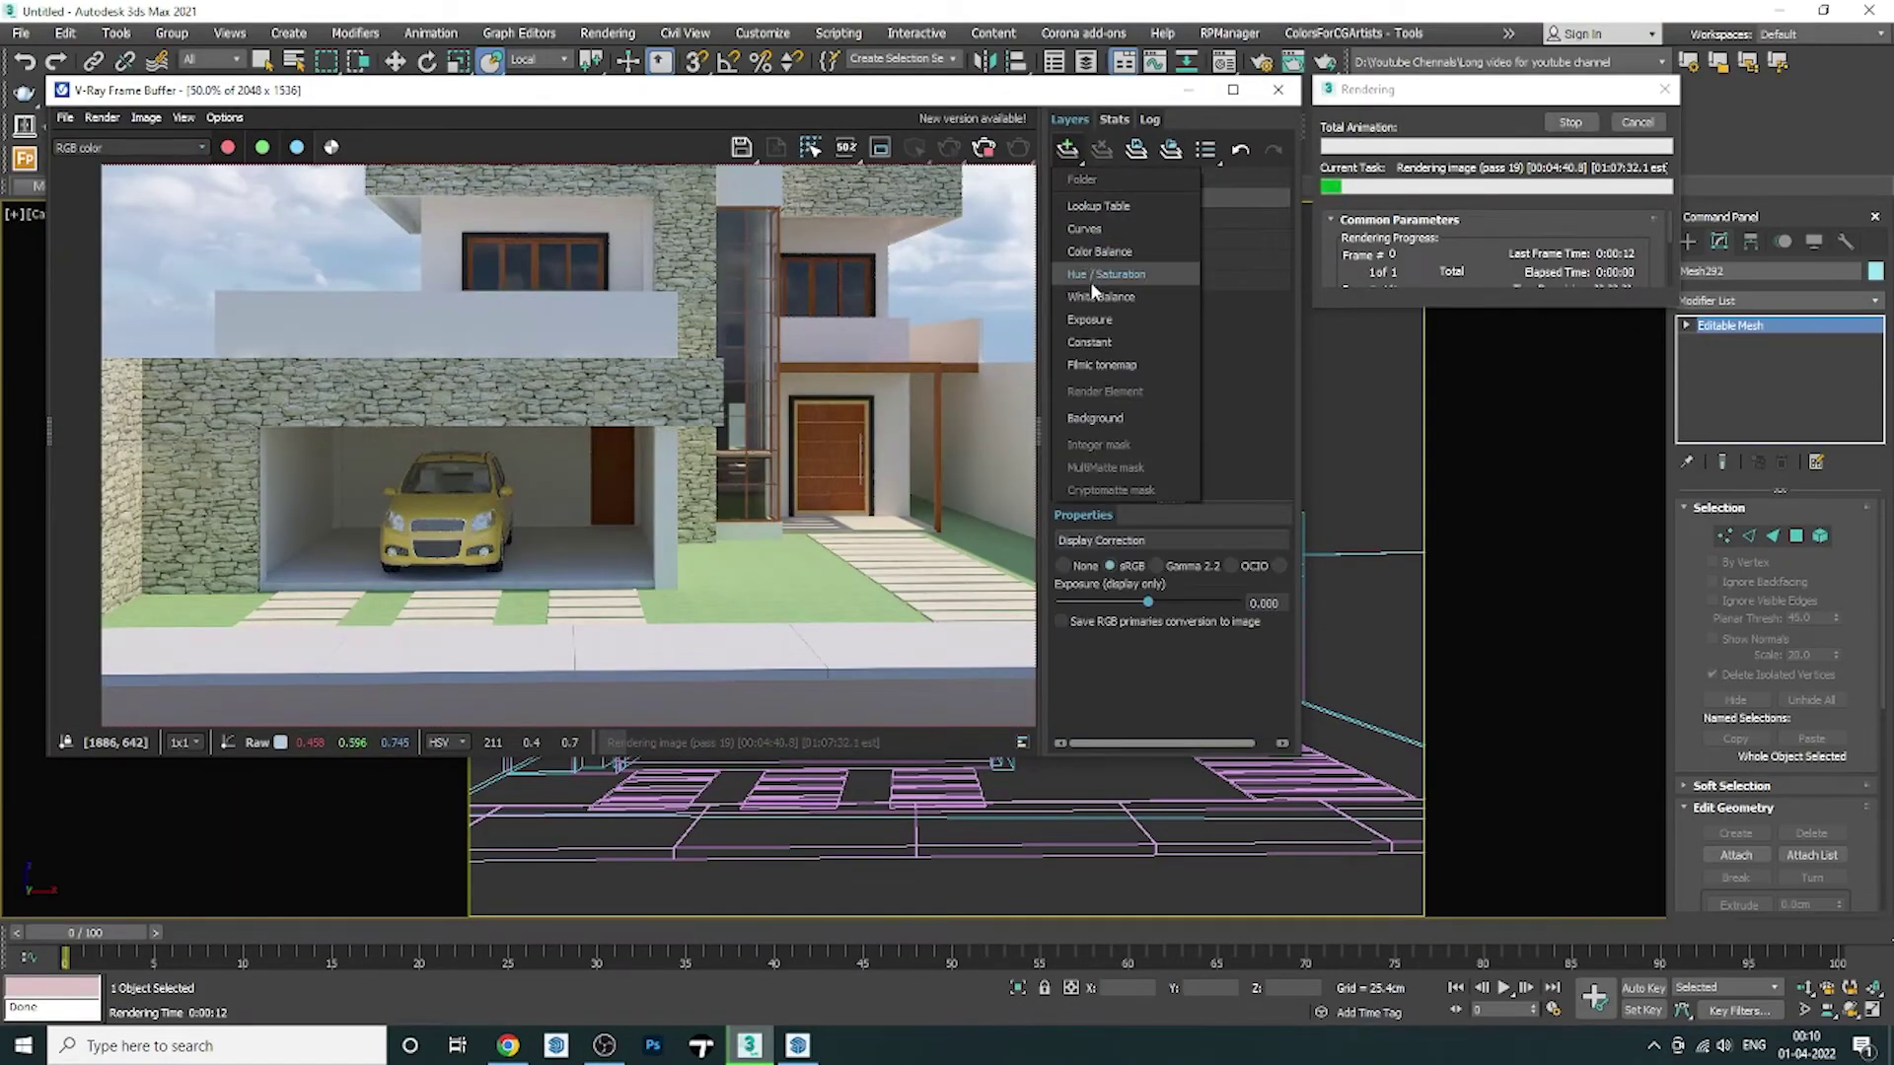
{"action": "left_click", "coordinate": [1089, 319]}
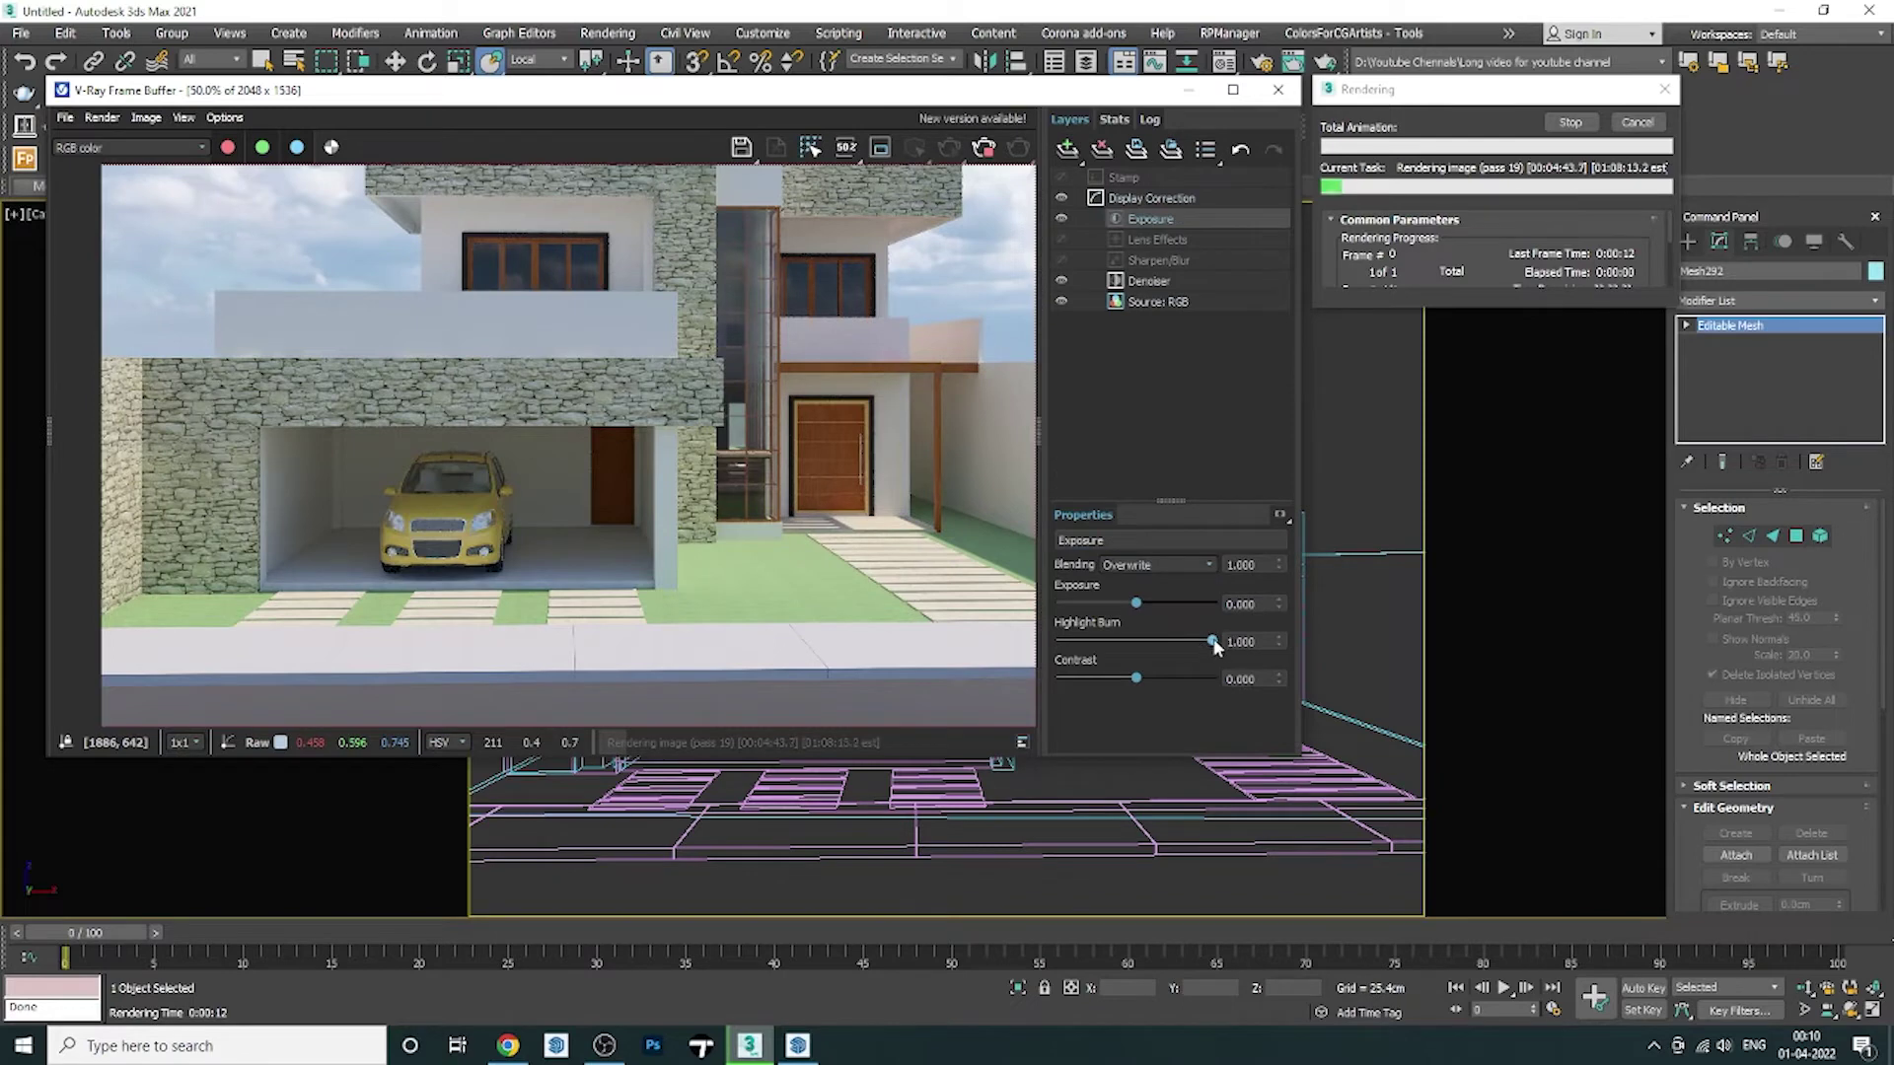
Adjust the sliders to exposure 0.130, highlight burn 0.571 and contrast 0.273.
{"action": "left_click_drag", "start_coordinate": [1213, 641], "coordinate": [1187, 641]}
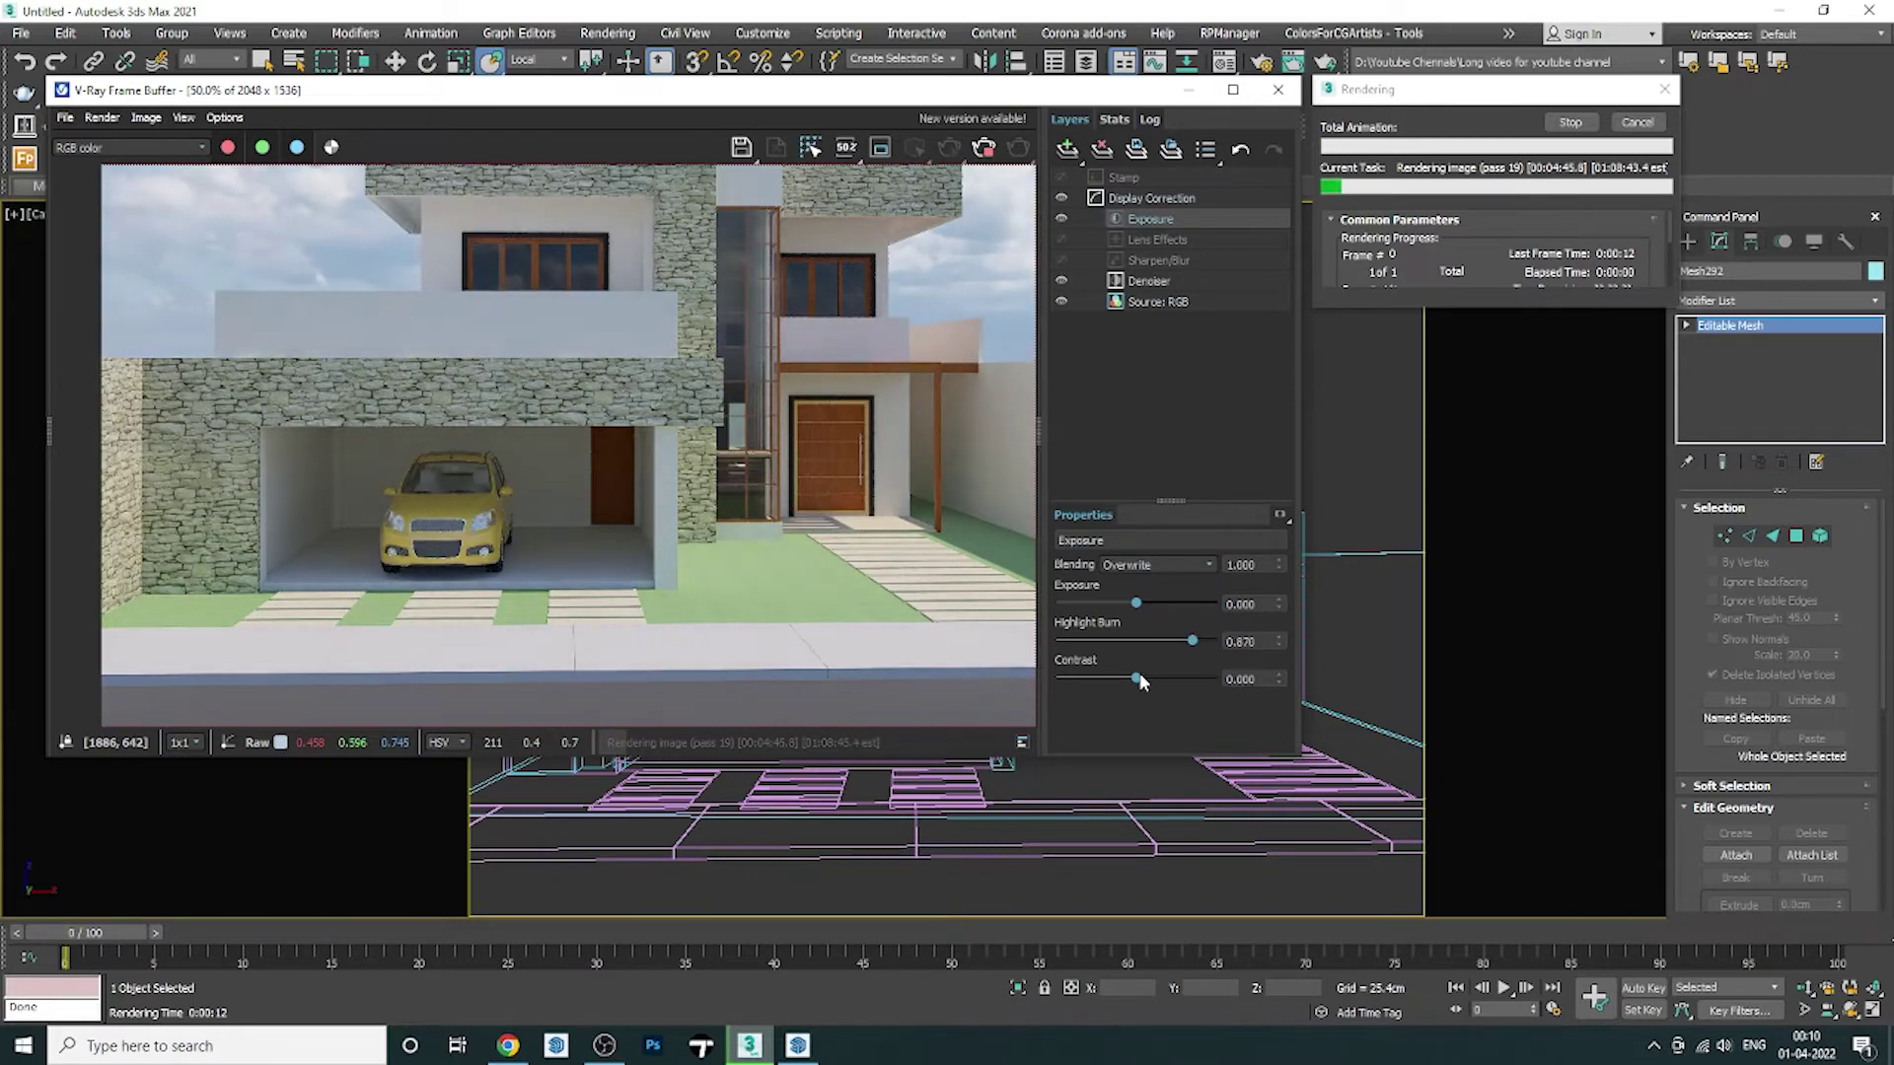
{"action": "left_click_drag", "start_coordinate": [1146, 675], "coordinate": [1155, 678]}
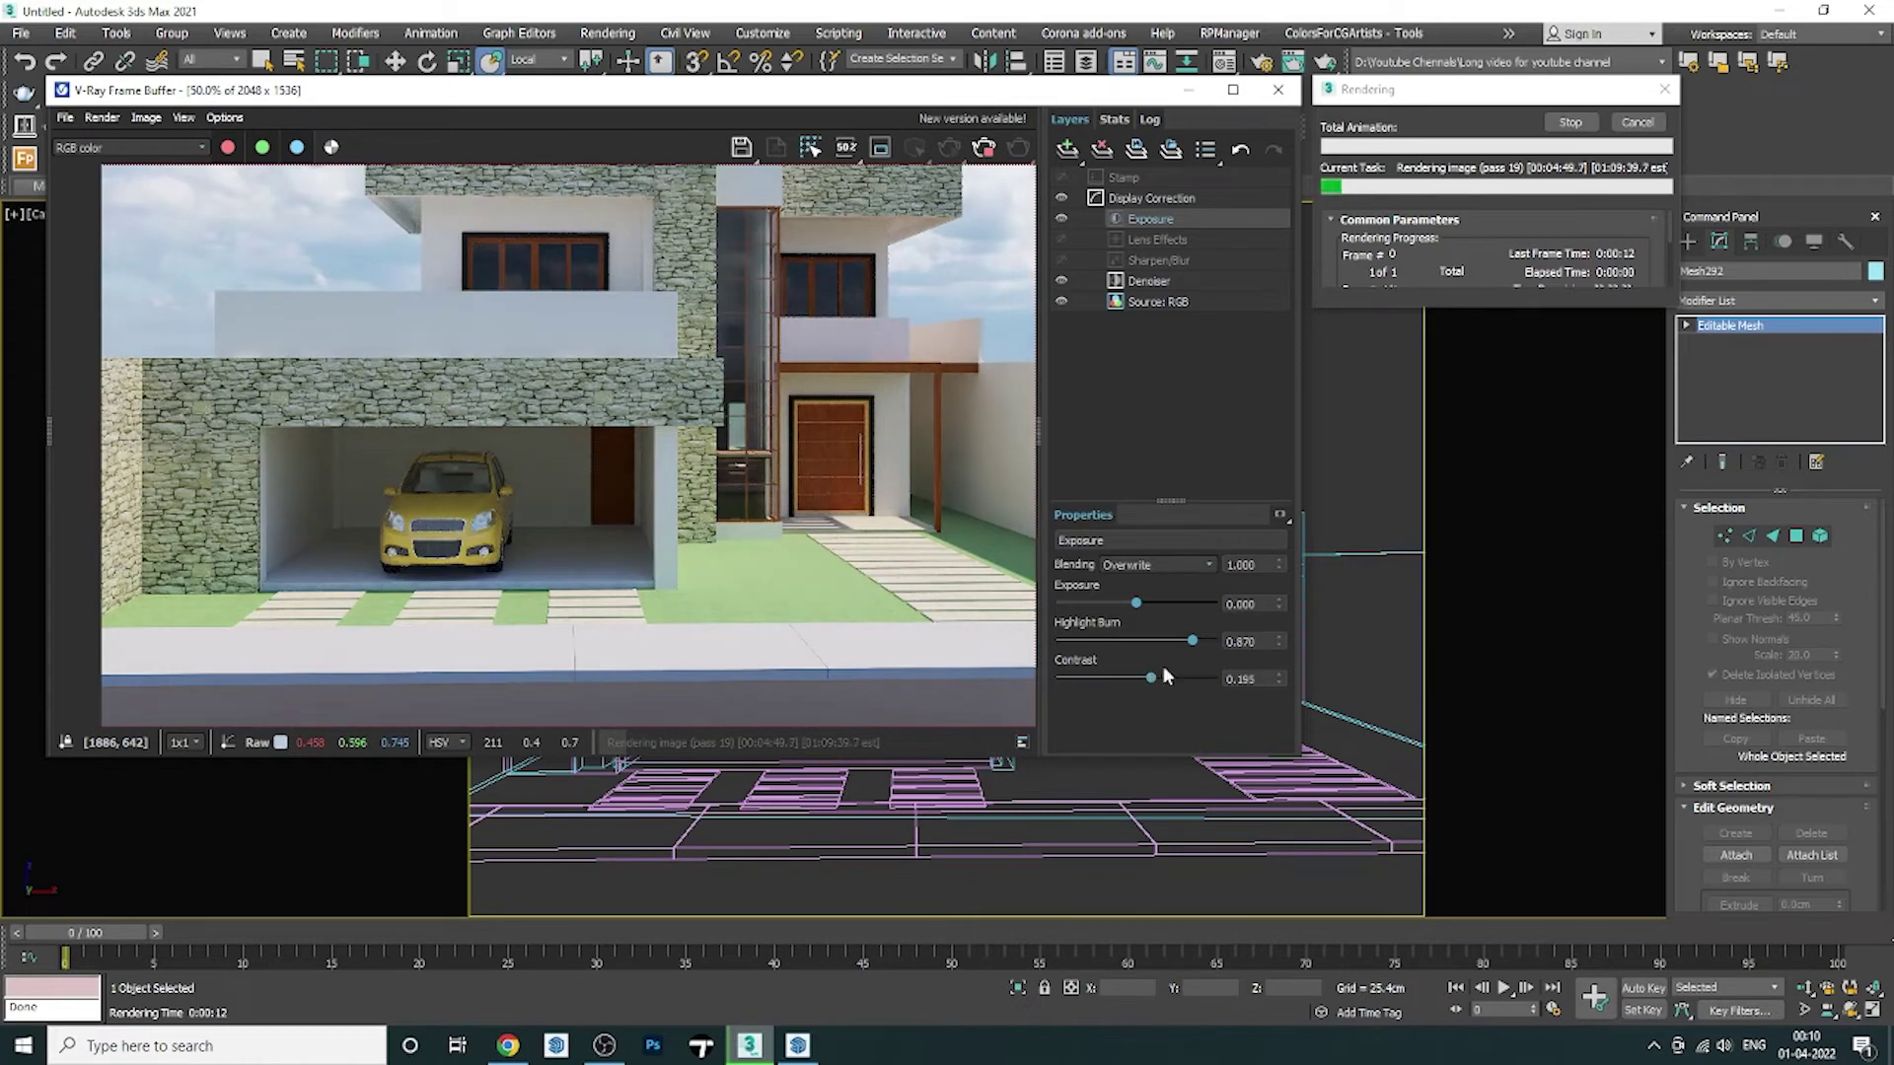
{"action": "left_click_drag", "start_coordinate": [1194, 641], "coordinate": [1173, 643]}
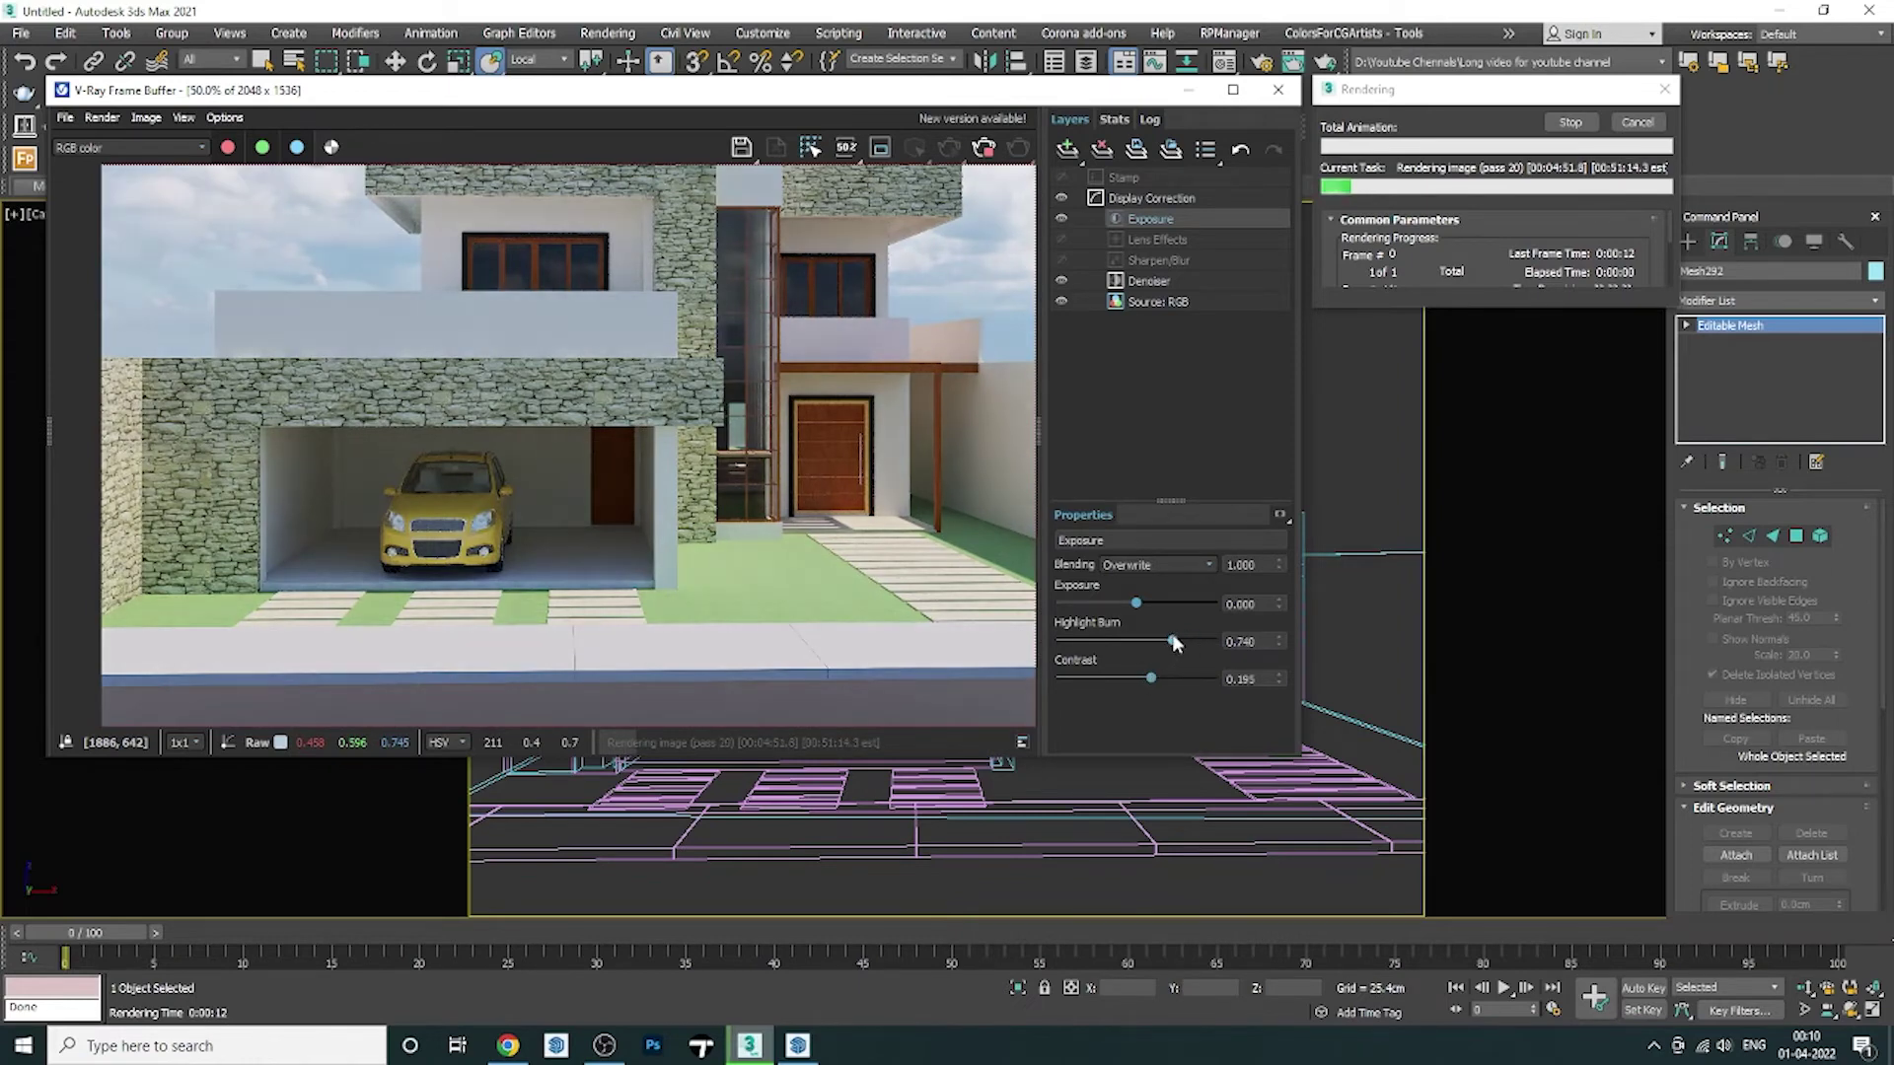
{"action": "scroll", "coordinate": [688, 434], "scroll_direction": "down", "scroll_amount": 1}
{"action": "scroll", "coordinate": [688, 434], "scroll_direction": "up", "scroll_amount": 2}
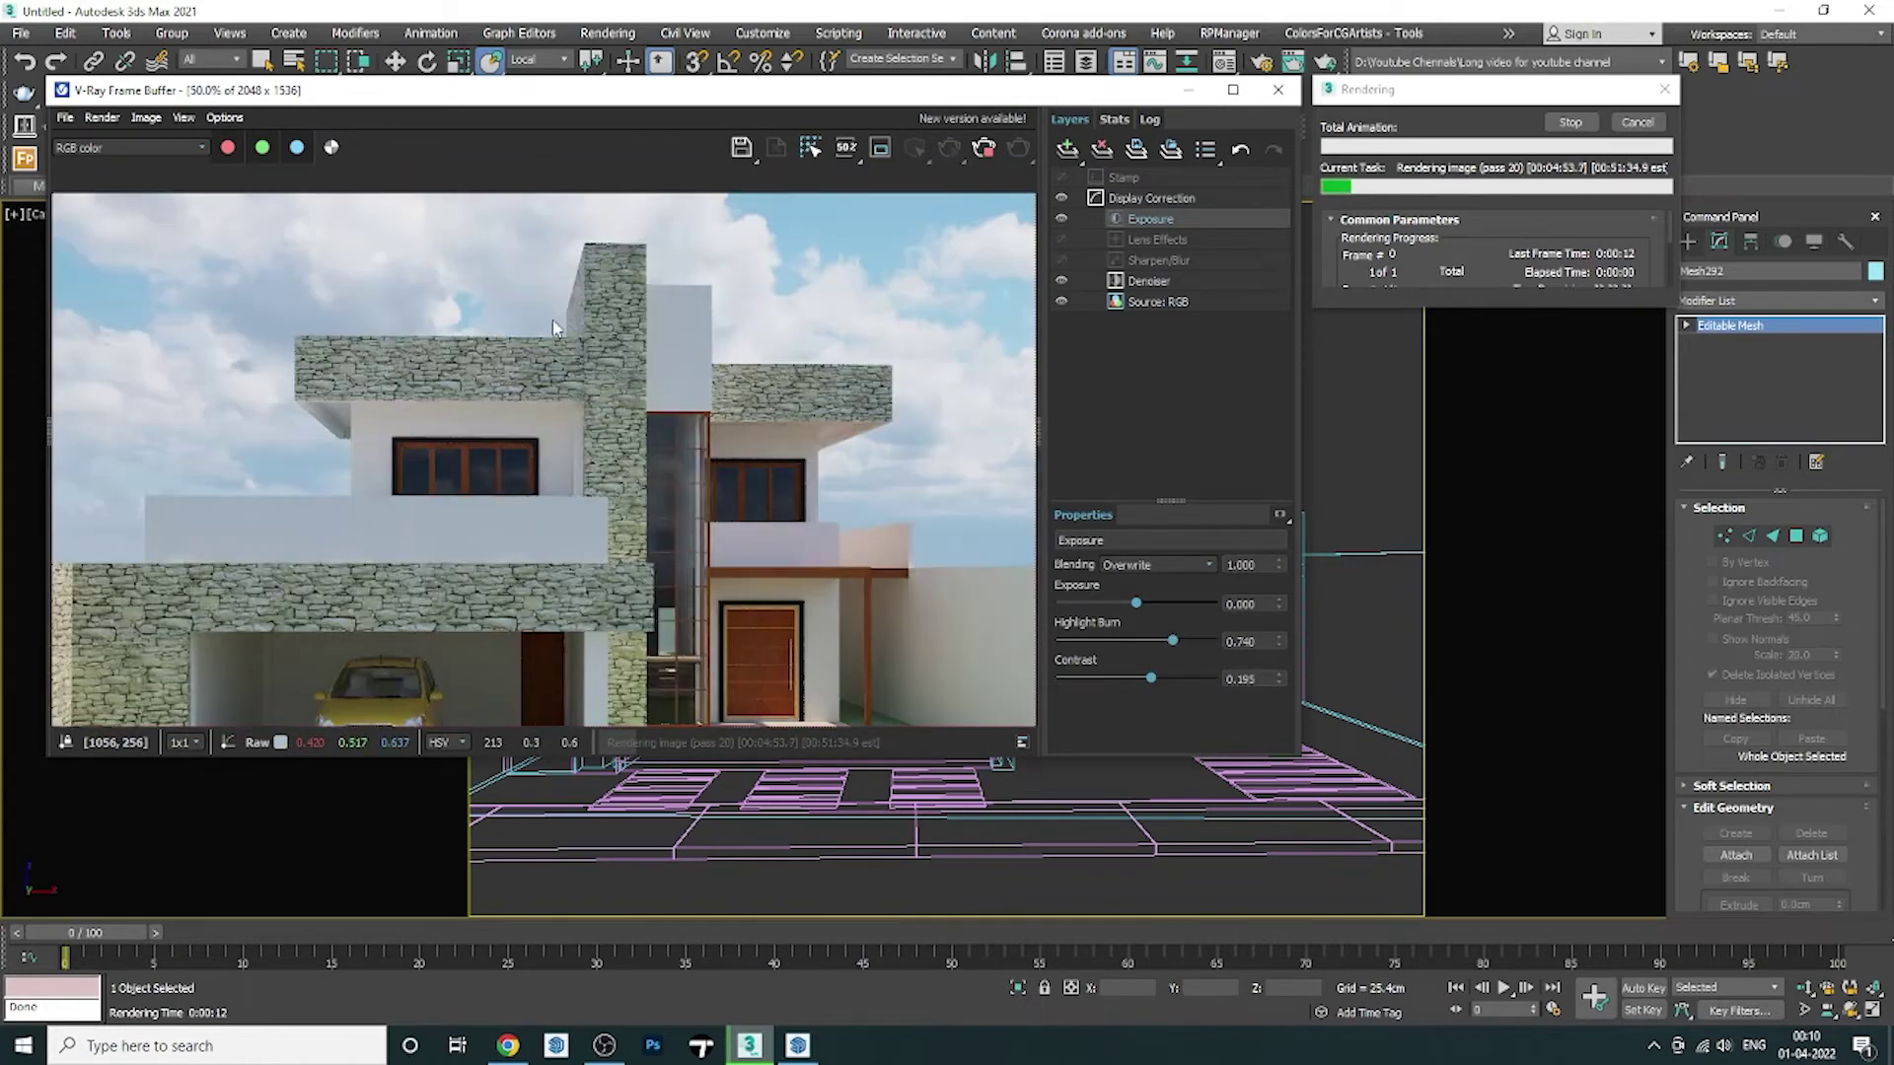
{"action": "scroll", "coordinate": [688, 434], "scroll_direction": "down", "scroll_amount": 1}
{"action": "scroll", "coordinate": [675, 458], "scroll_direction": "up", "scroll_amount": 1}
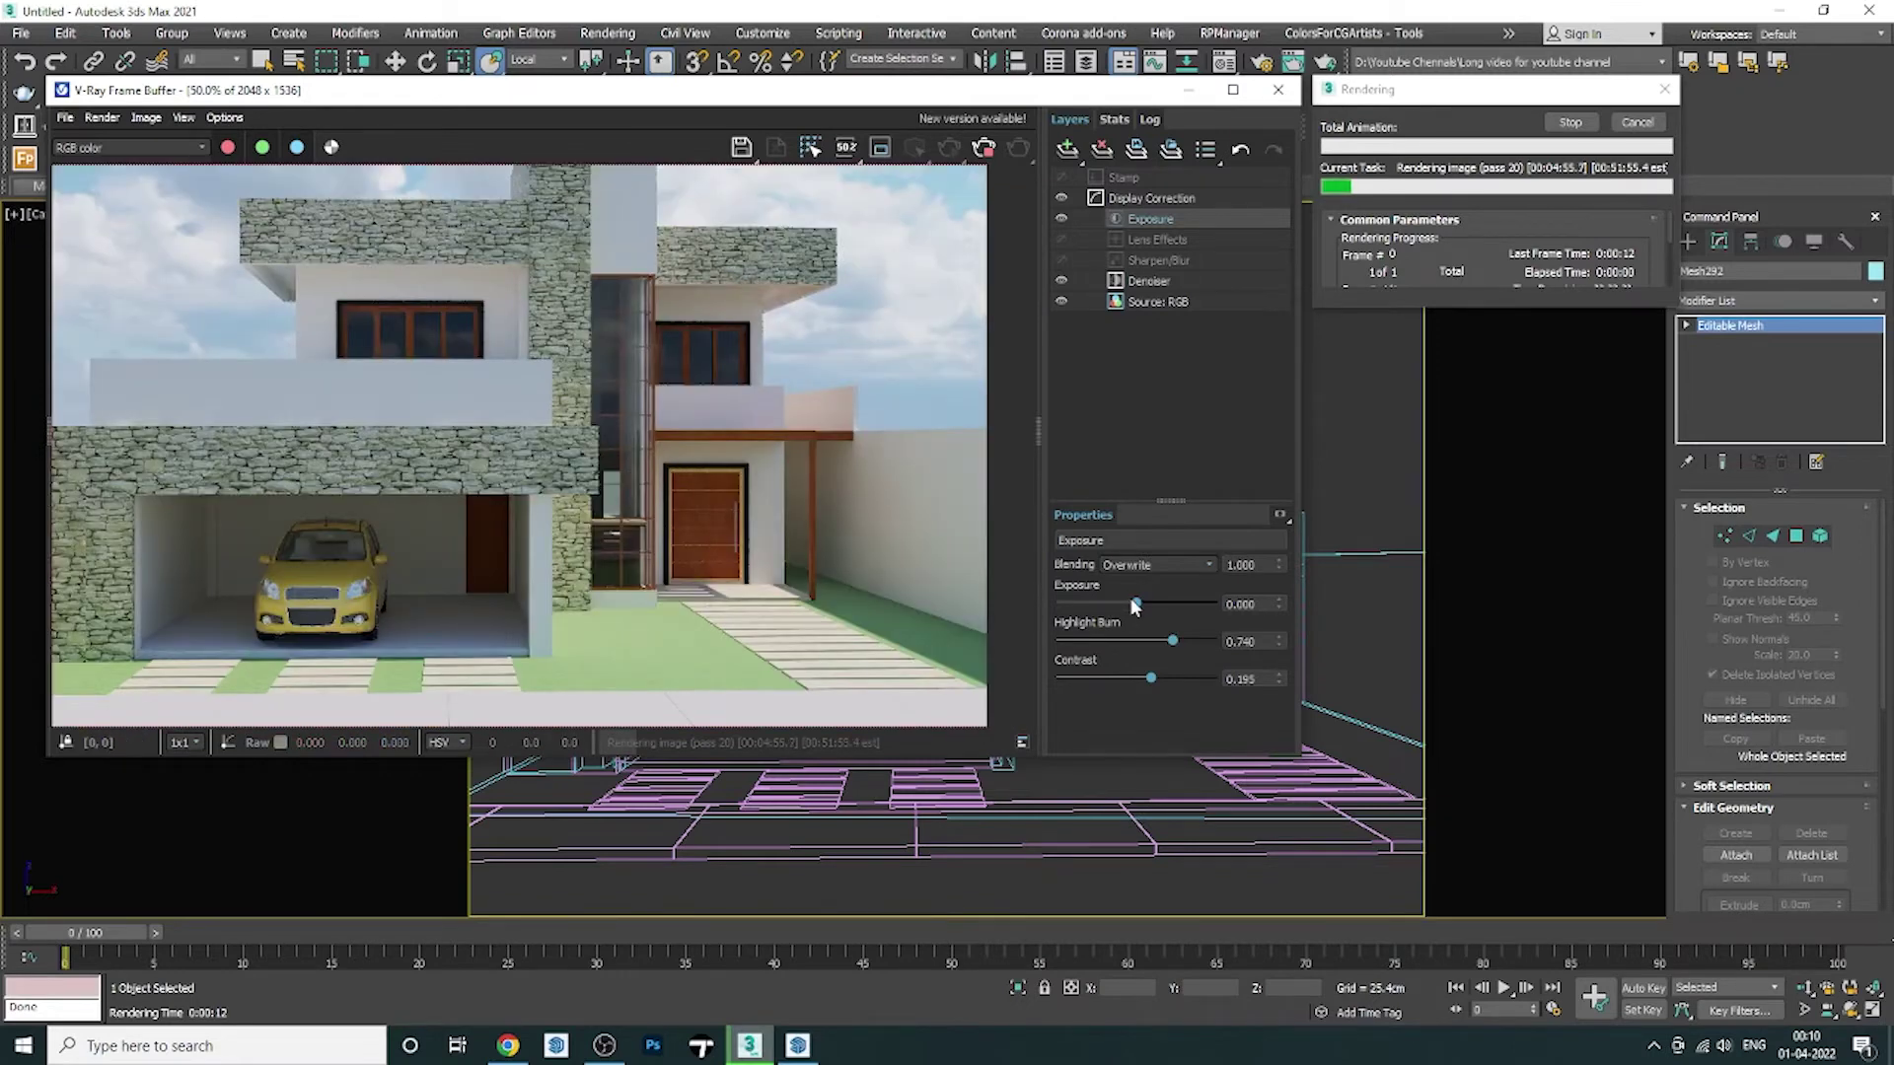
{"action": "left_click_drag", "start_coordinate": [1134, 603], "coordinate": [1130, 602]}
{"action": "mouse_move", "coordinate": [1173, 640]}
{"action": "left_mouse_down"}
{"action": "mouse_move", "coordinate": [1145, 640]}
{"action": "mouse_move", "coordinate": [1159, 681]}
{"action": "left_mouse_up"}
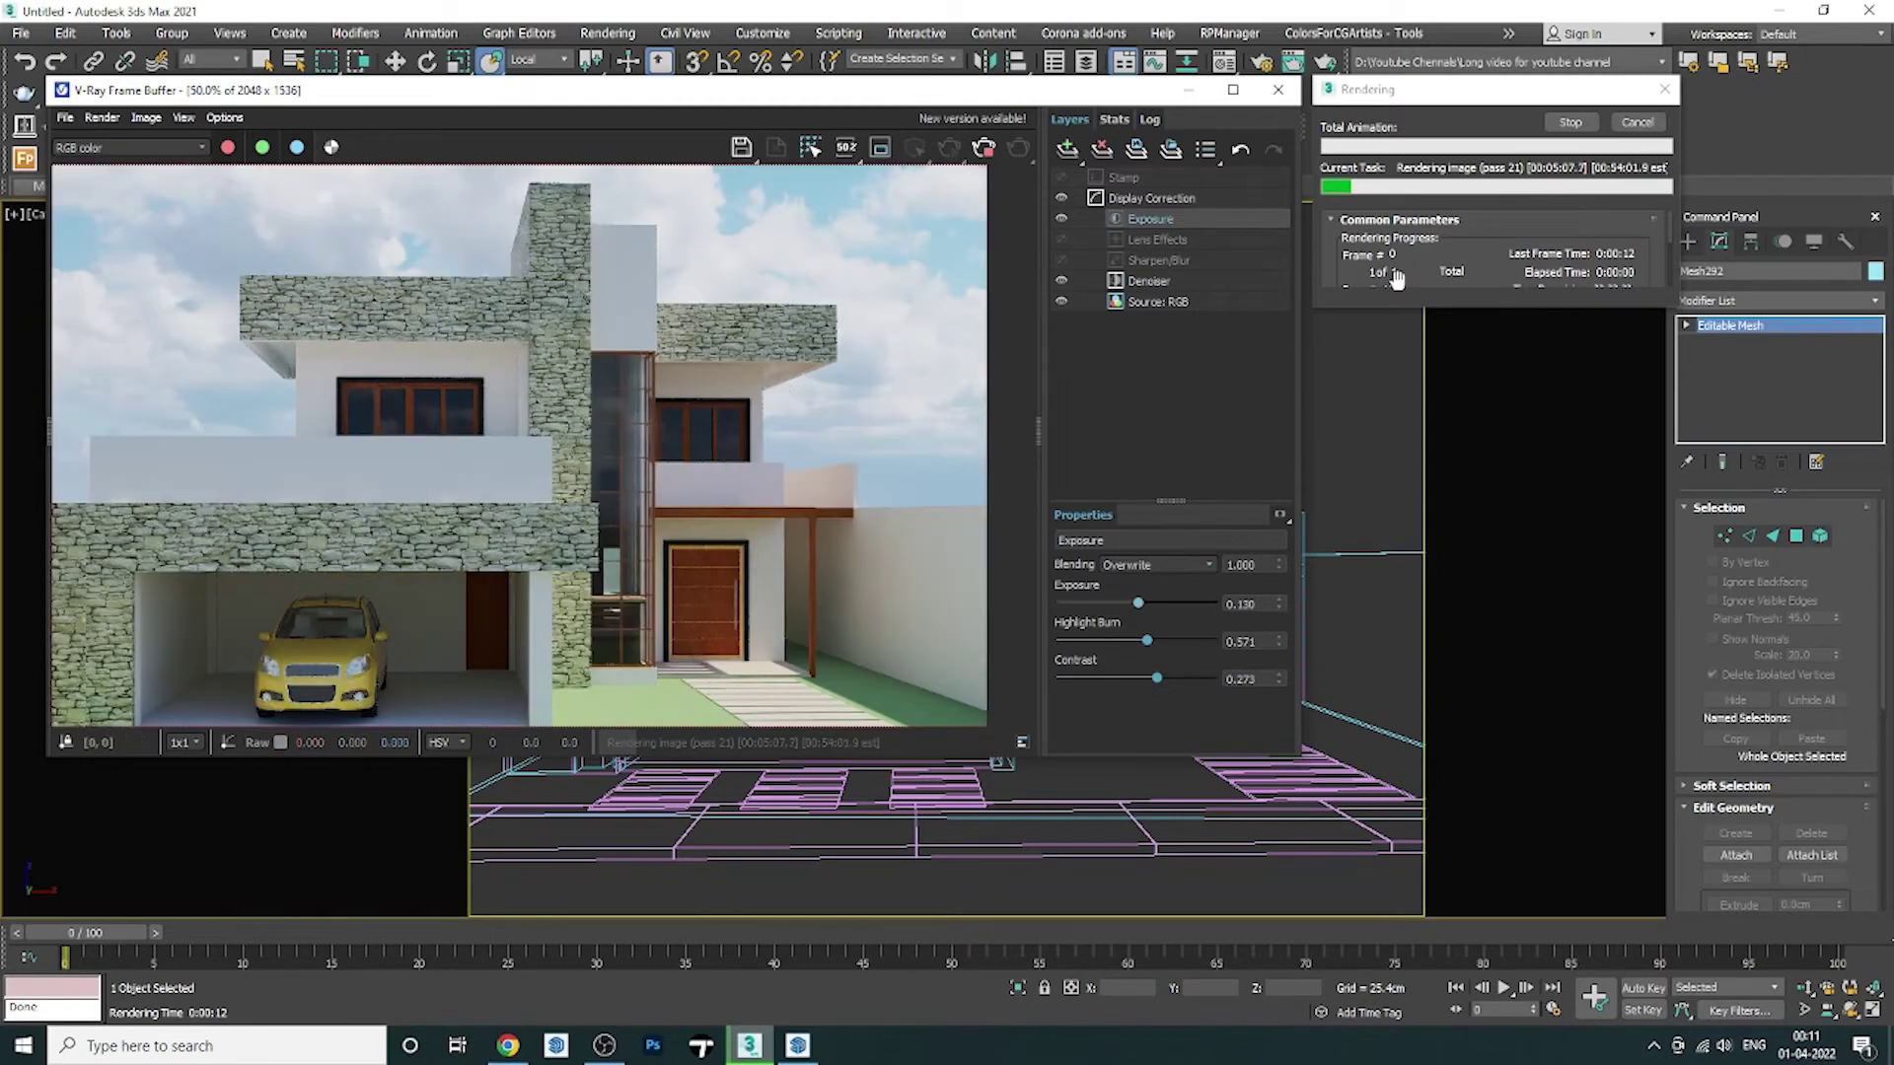
Collapse Common Parameters, wait for denoising to finish, and close the Rendering progress window.
{"action": "left_click", "coordinate": [1399, 219]}
{"action": "scroll", "coordinate": [428, 398], "scroll_direction": "down", "scroll_amount": 1}
{"action": "scroll", "coordinate": [417, 467], "scroll_direction": "up", "scroll_amount": 2}
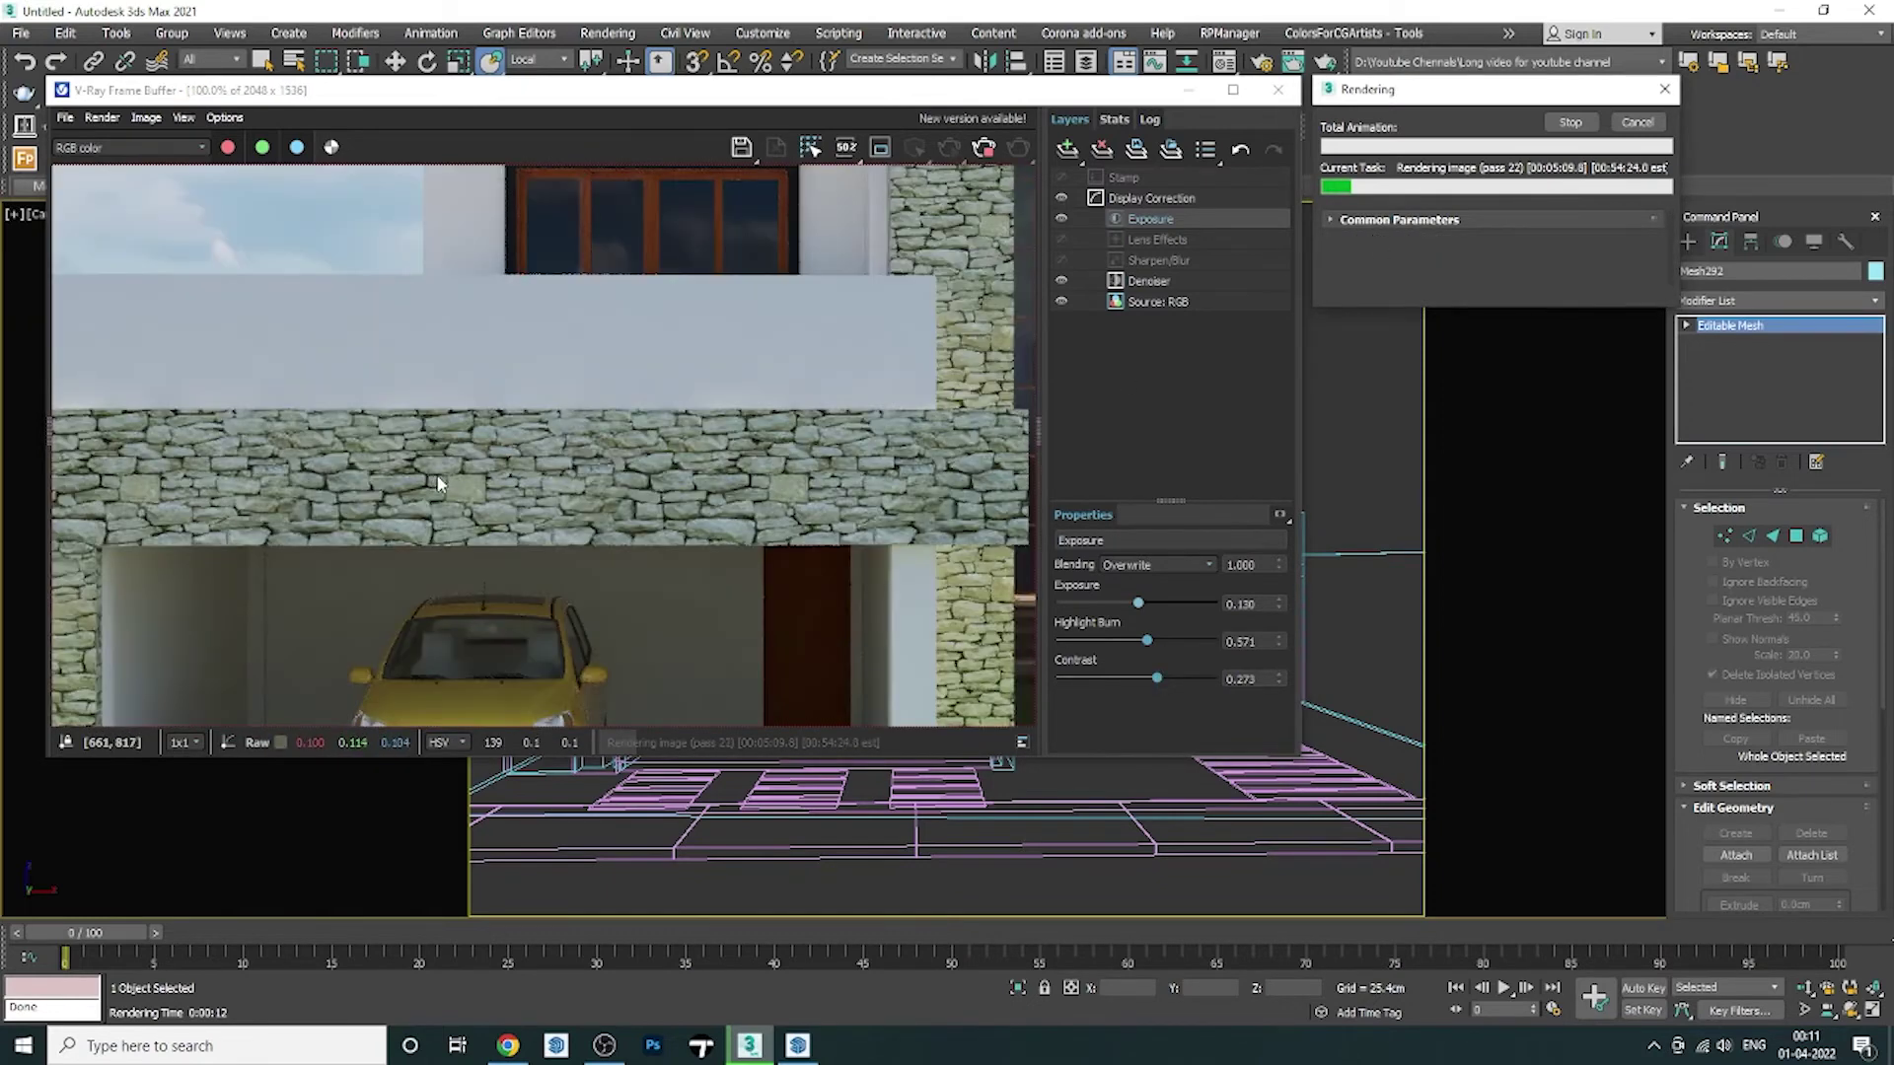
{"action": "scroll", "coordinate": [438, 479], "scroll_direction": "down", "scroll_amount": 1}
{"action": "scroll", "coordinate": [440, 474], "scroll_direction": "down", "scroll_amount": 1}
{"action": "scroll", "coordinate": [669, 408], "scroll_direction": "up", "scroll_amount": 1}
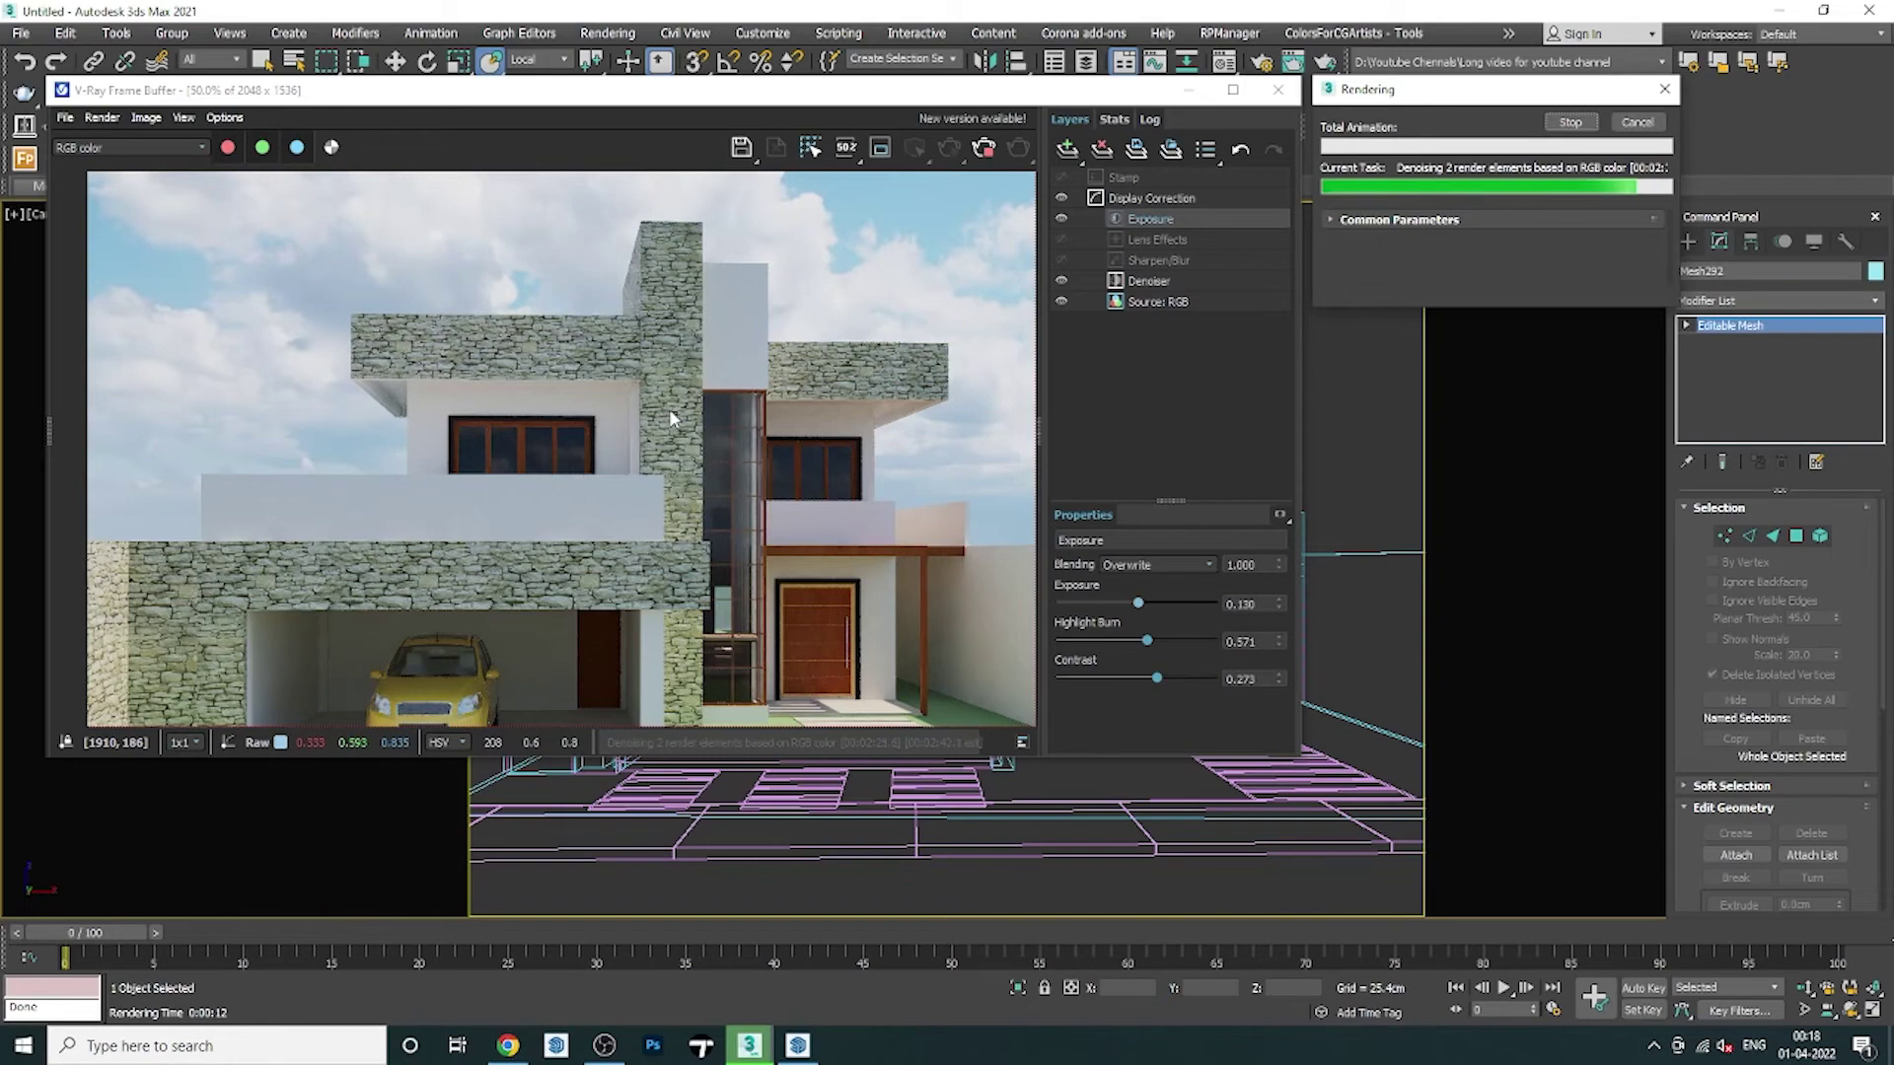
{"action": "left_click", "coordinate": [1233, 89]}
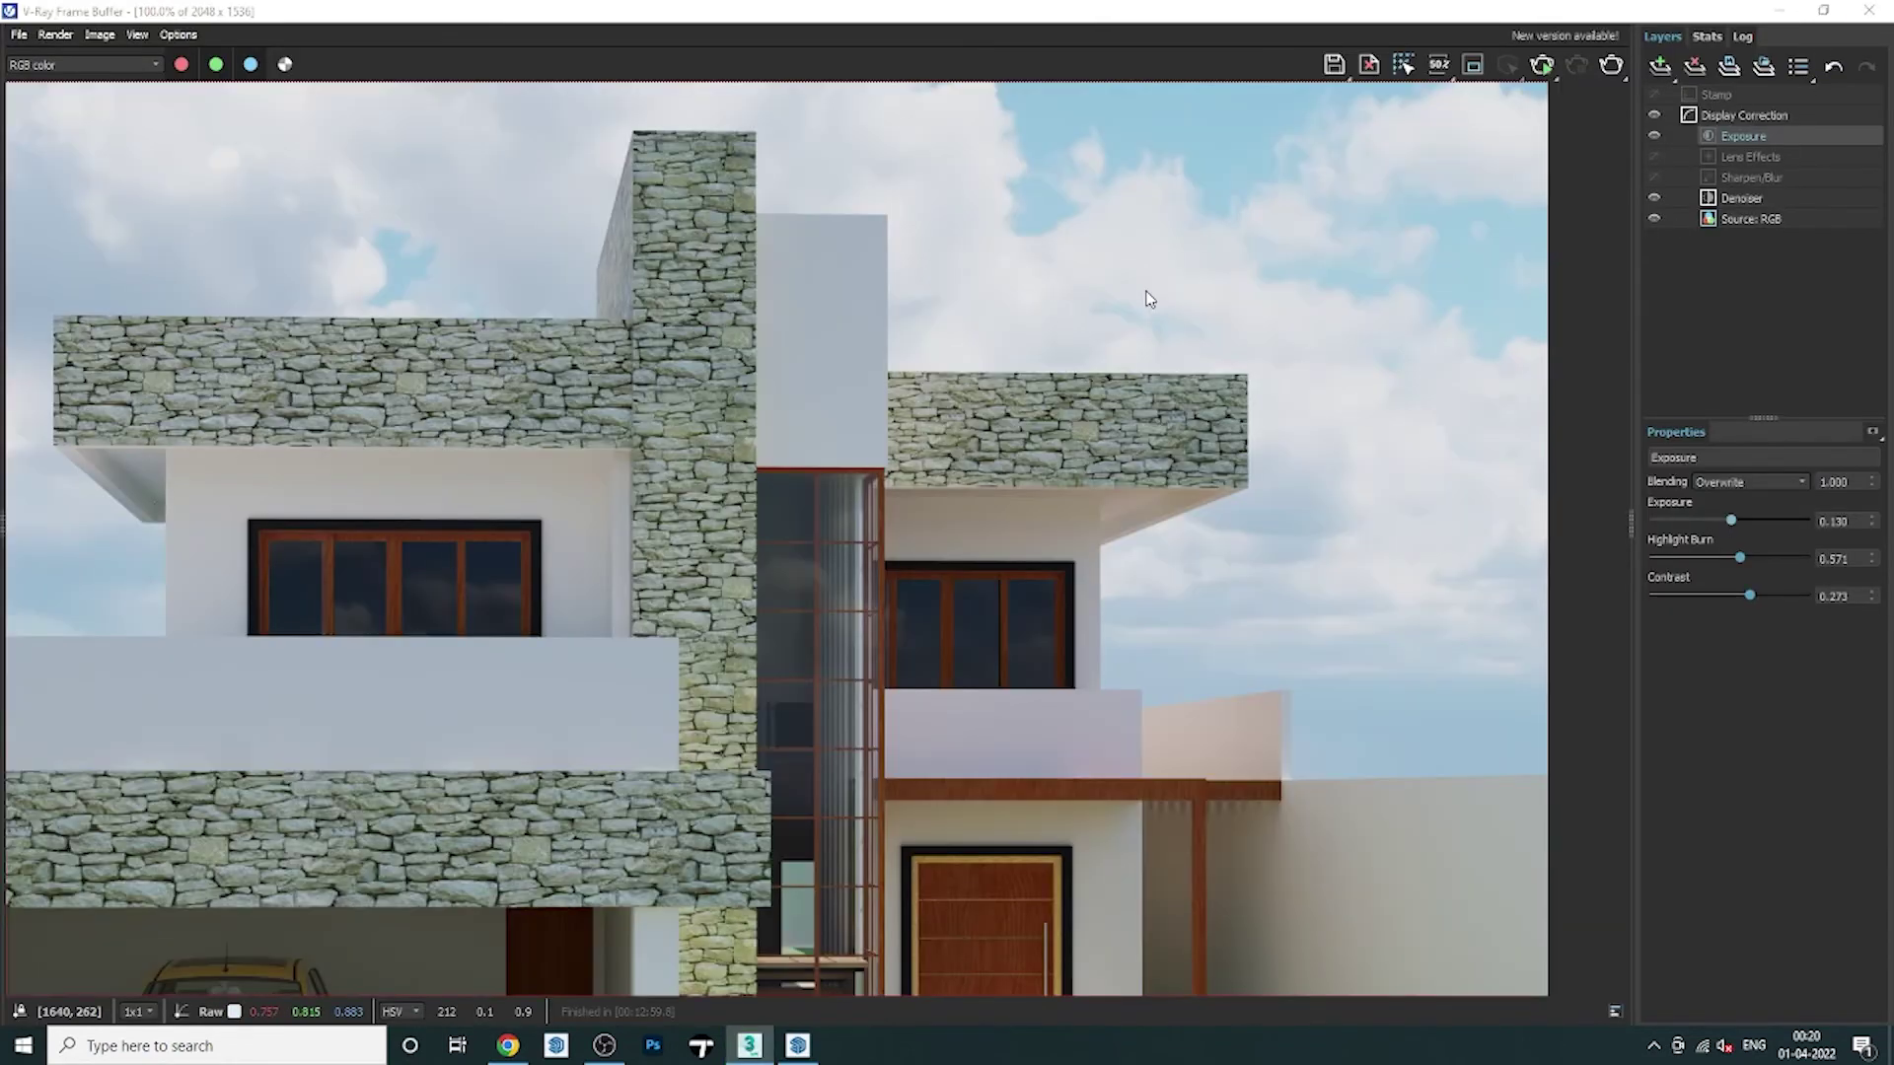
{"action": "scroll", "coordinate": [1134, 296], "scroll_direction": "up", "scroll_amount": 1}
{"action": "scroll", "coordinate": [1135, 306], "scroll_direction": "down", "scroll_amount": 1}
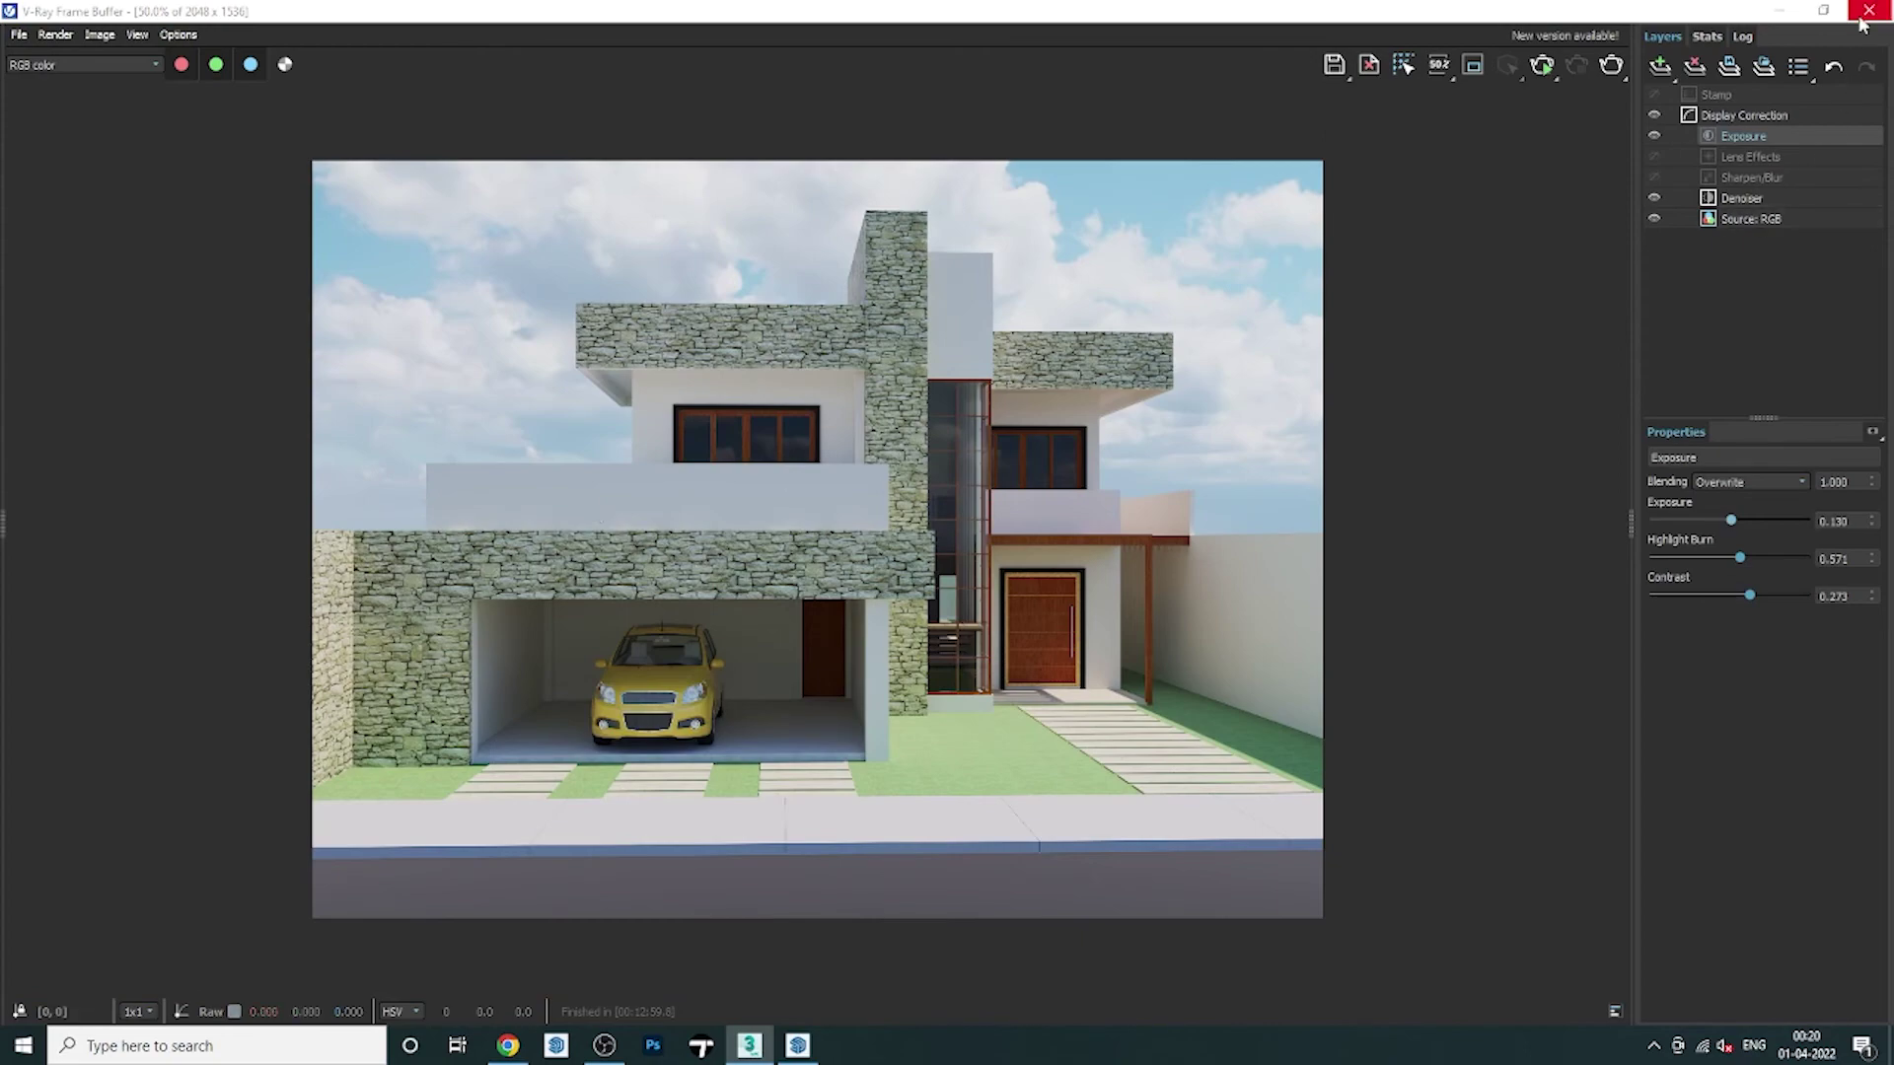